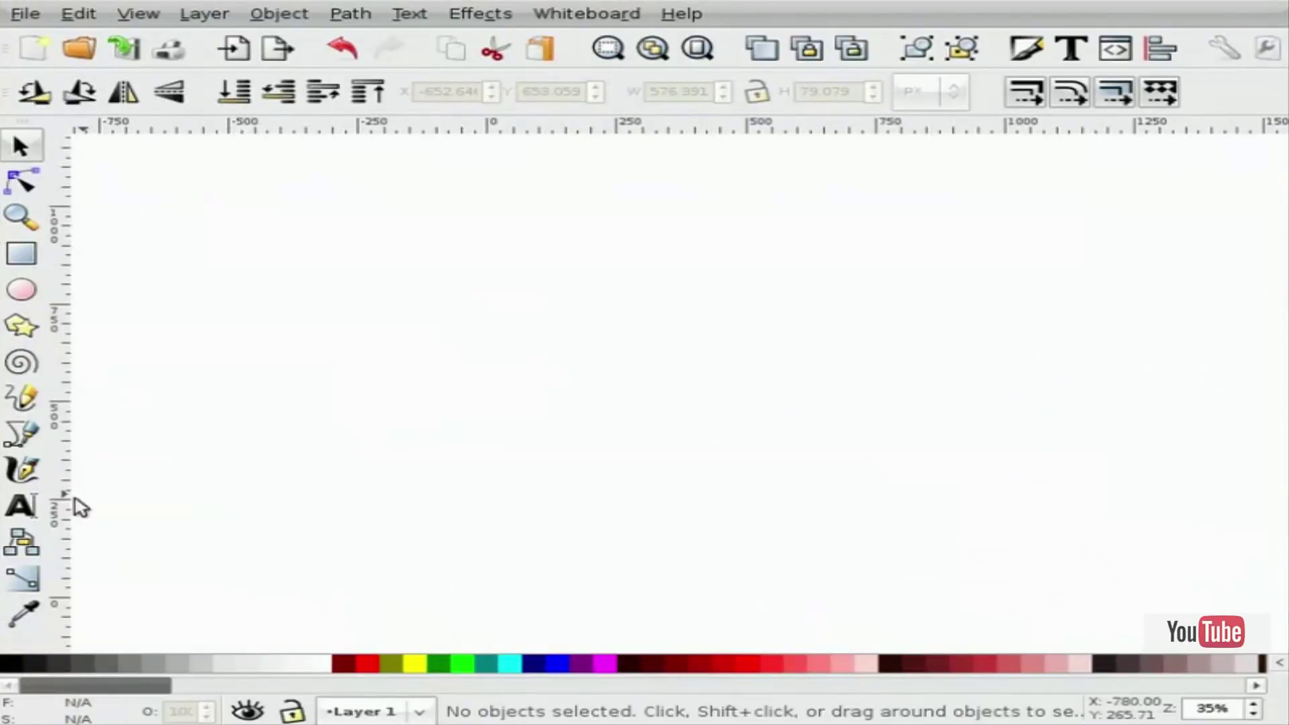
# Create a text object on the canvas and scale it up to a large size.
pyautogui.click(36, 515)
pyautogui.click(234, 324)
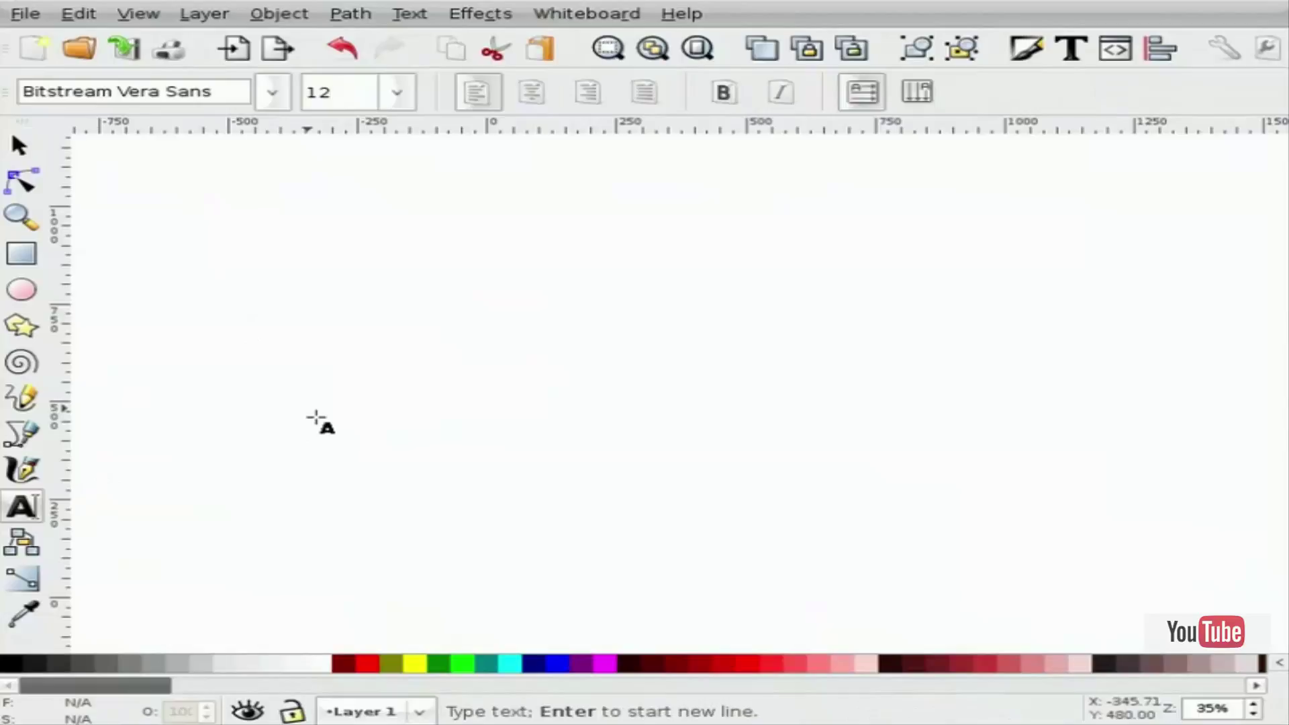
pyautogui.write('H')
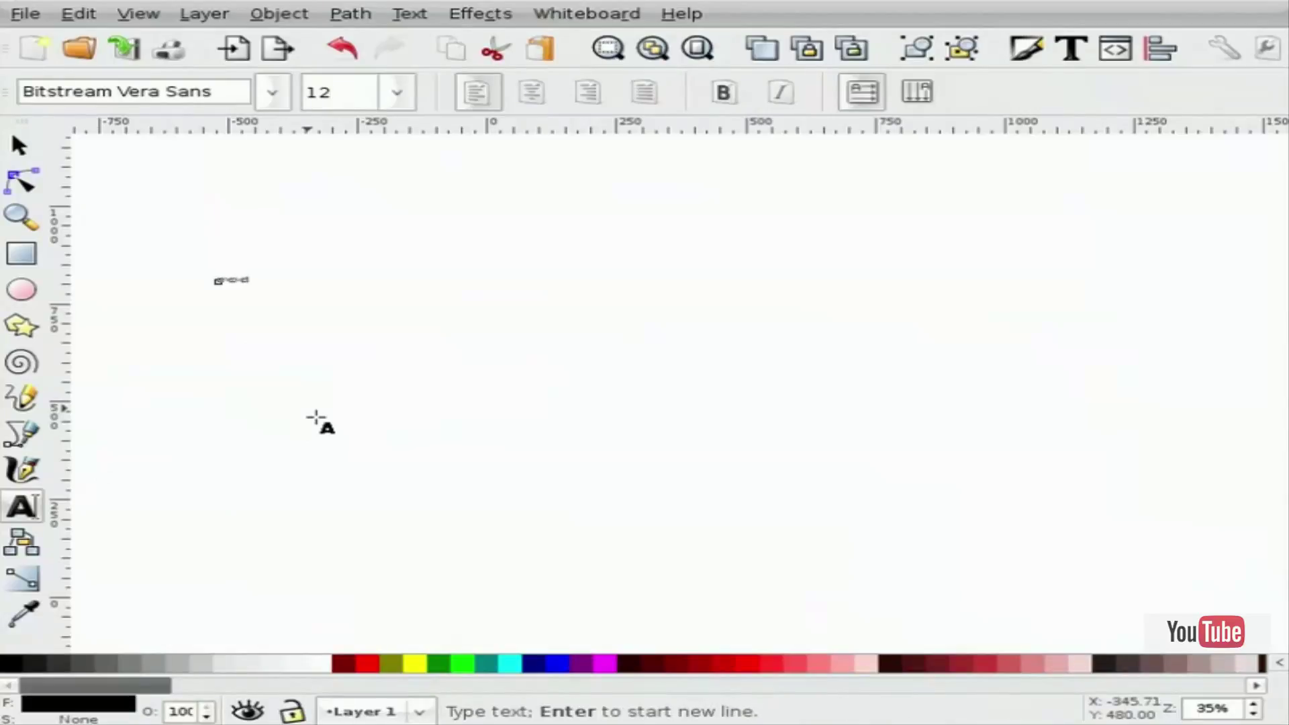
pyautogui.press('F1')
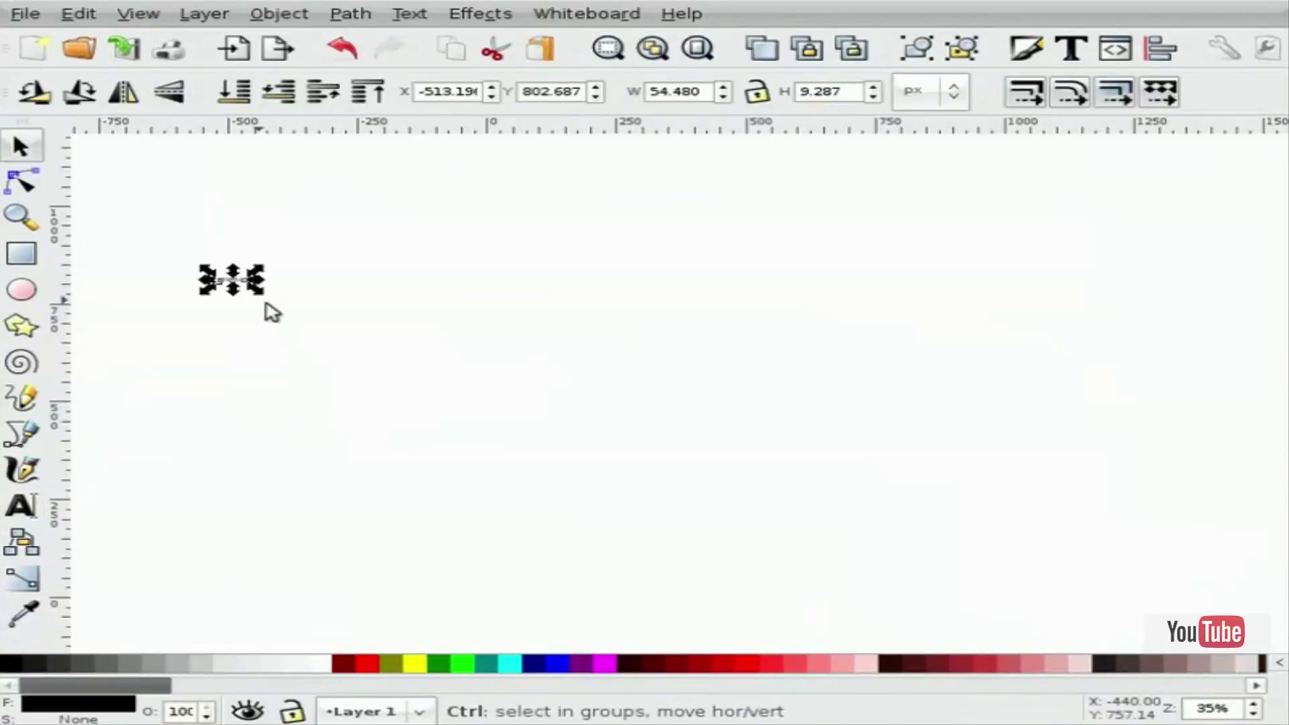
pyautogui.moveTo(272, 300); pyautogui.dragTo(542, 493)
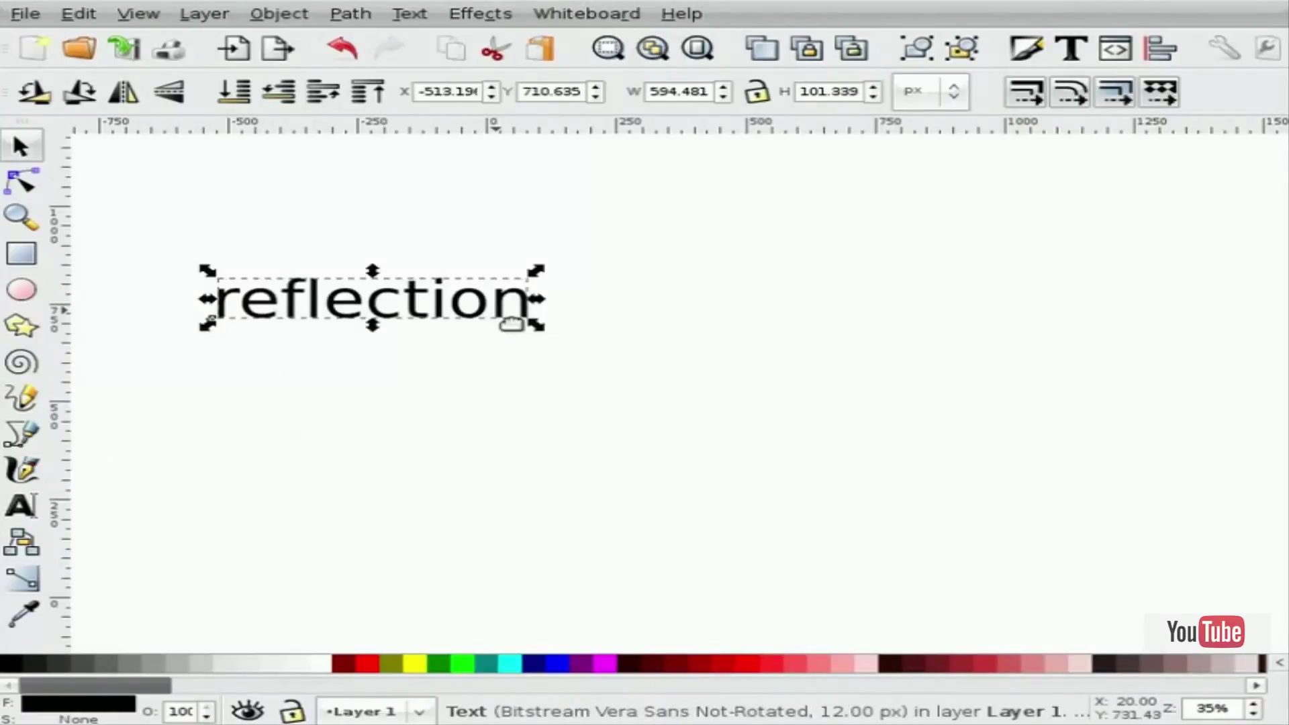
# Retype the text as REFLECTION and bring up the Fill and Stroke settings.
pyautogui.press('F8')
pyautogui.press('BackSpace')
pyautogui.press('BackSpace')
pyautogui.press('BackSpace')
pyautogui.press('BackSpace')
pyautogui.press('BackSpace')
pyautogui.press('BackSpace')
pyautogui.press('BackSpace')
pyautogui.press('BackSpace')
pyautogui.press('BackSpace')
pyautogui.press('BackSpace')
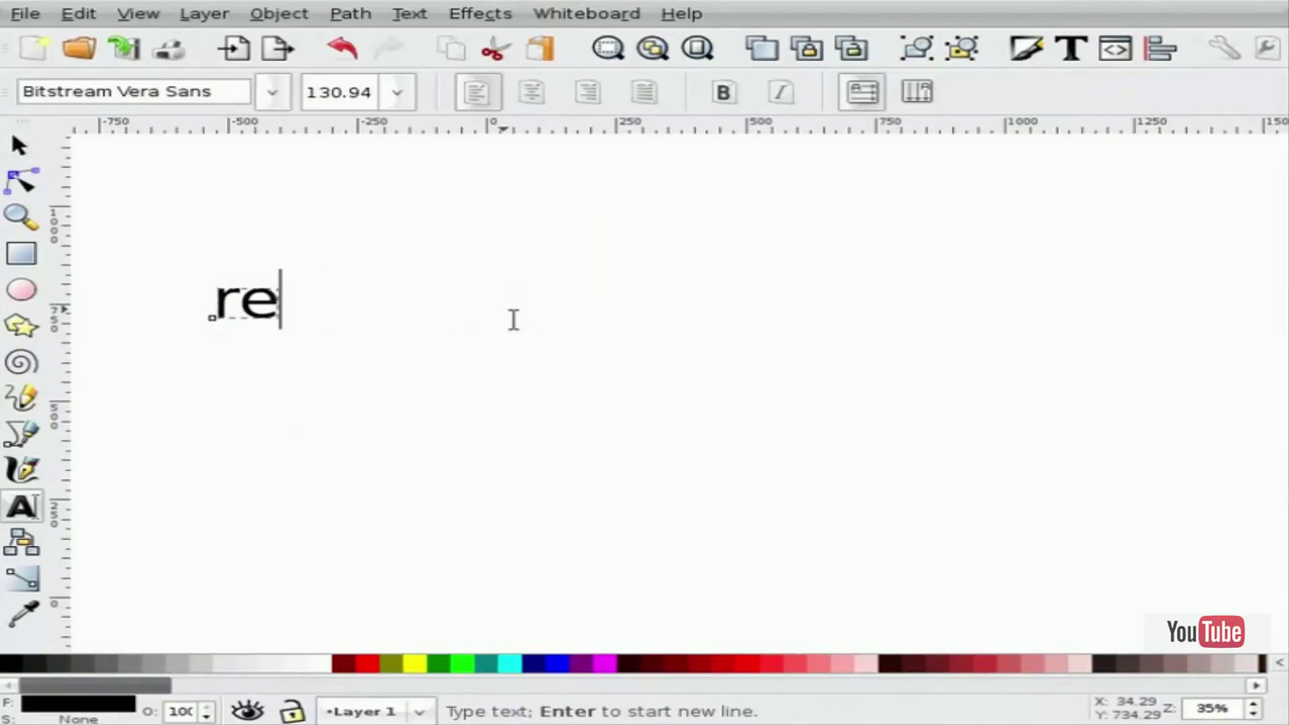
pyautogui.write('RELFE')
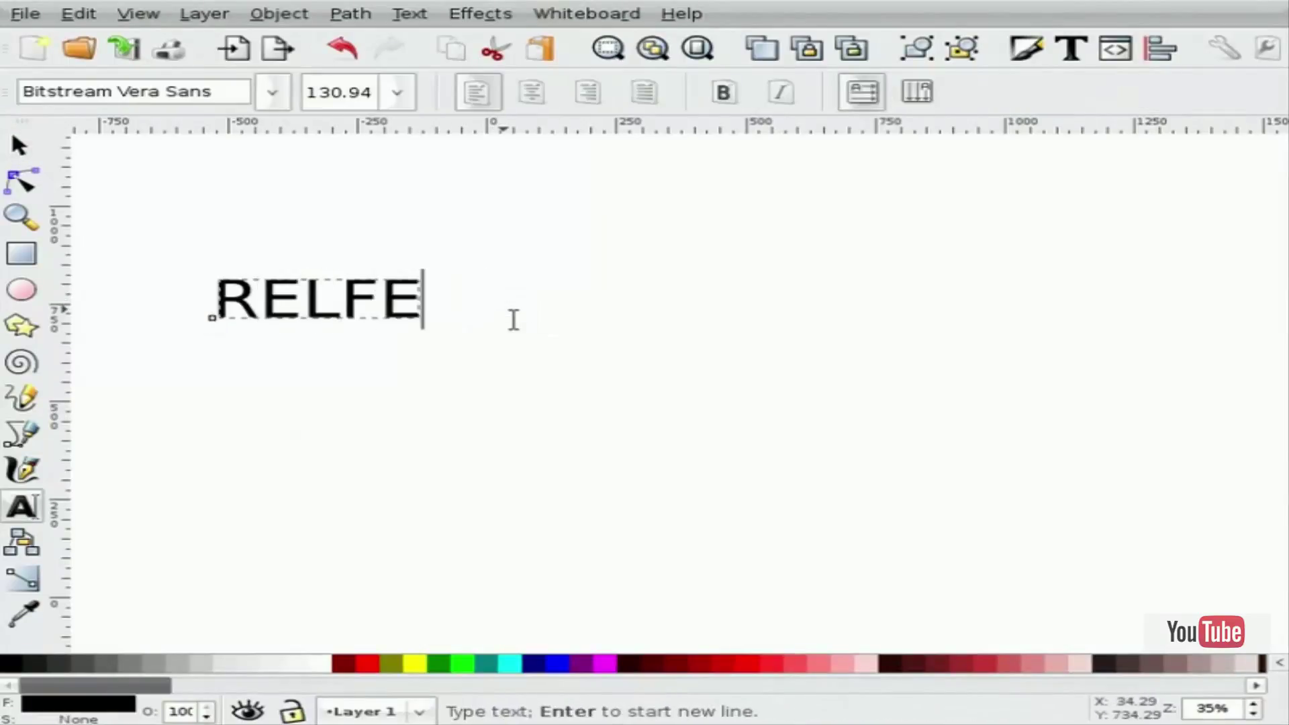
pyautogui.press('BackSpace')
pyautogui.press('BackSpace')
pyautogui.press('BackSpace')
pyautogui.write('FLECTION')
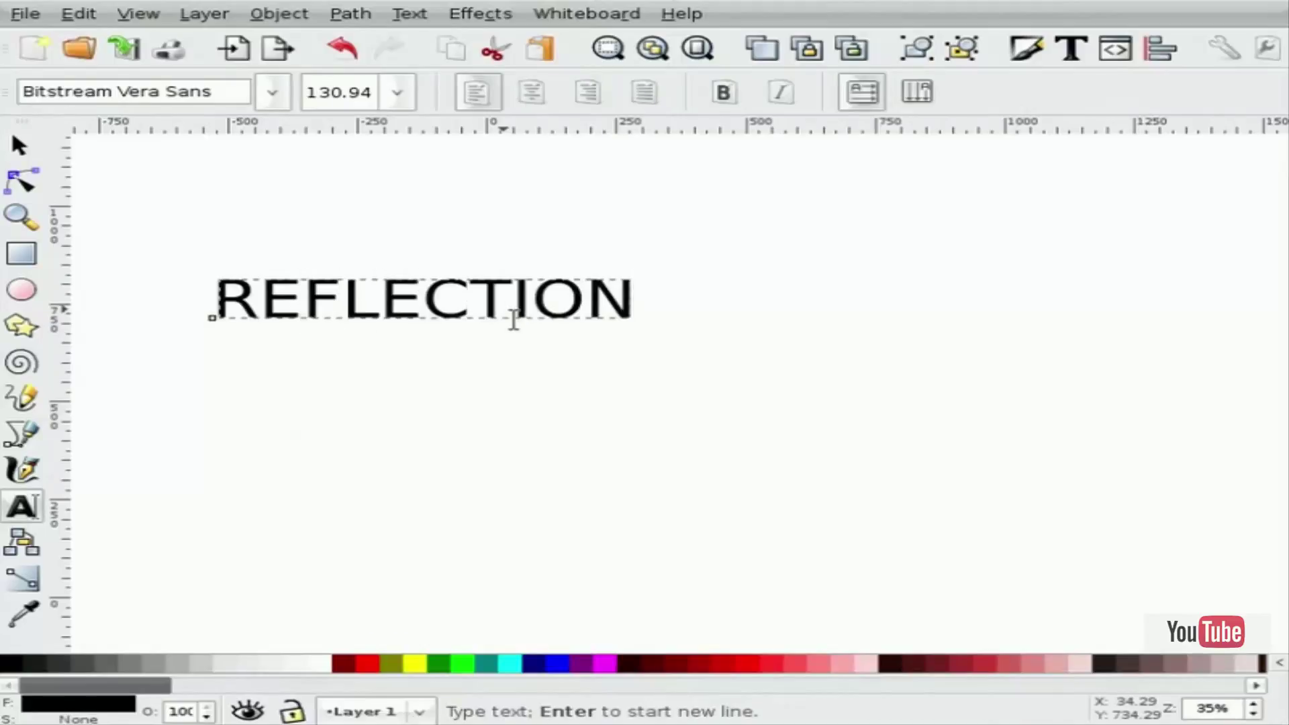
pyautogui.press('F1')
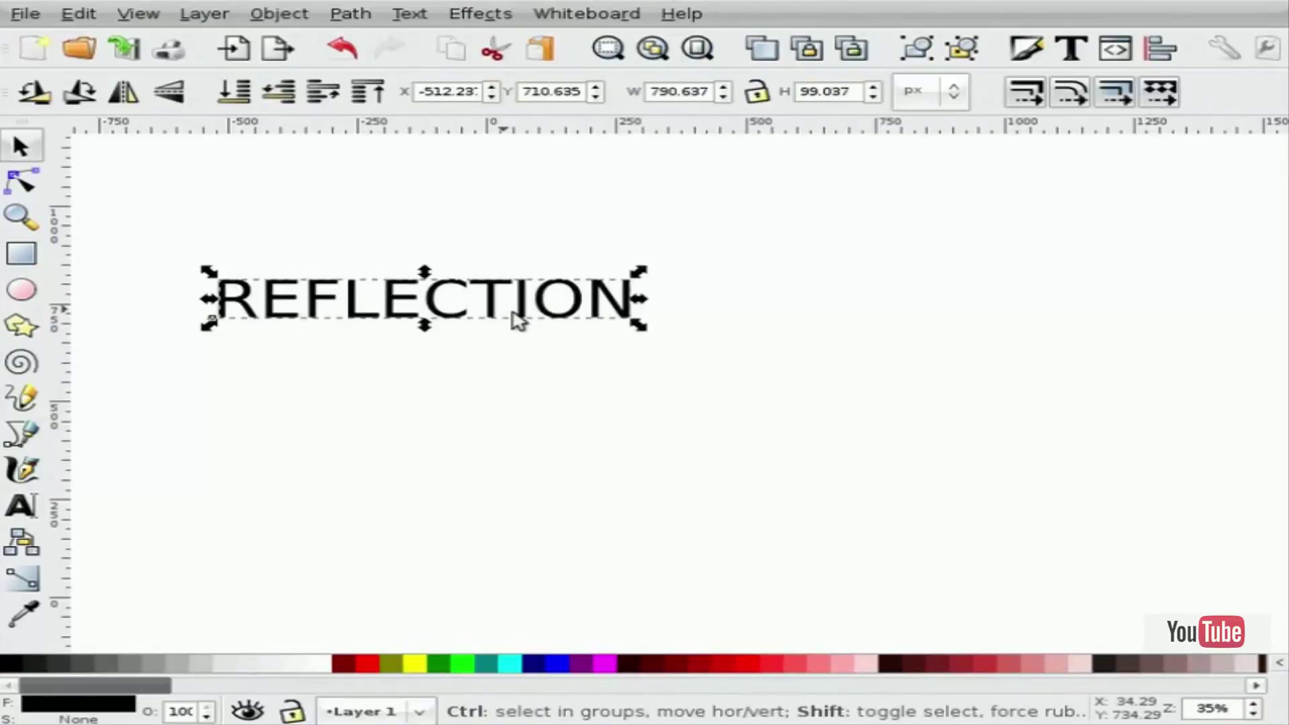
pyautogui.hotkey('ctrl', 'shift', 'f')
# Set REFLECTION in the Prototype font and give it a solid red fill, ff0000ff.
pyautogui.moveTo(1037, 88); pyautogui.dragTo(1083, 83)
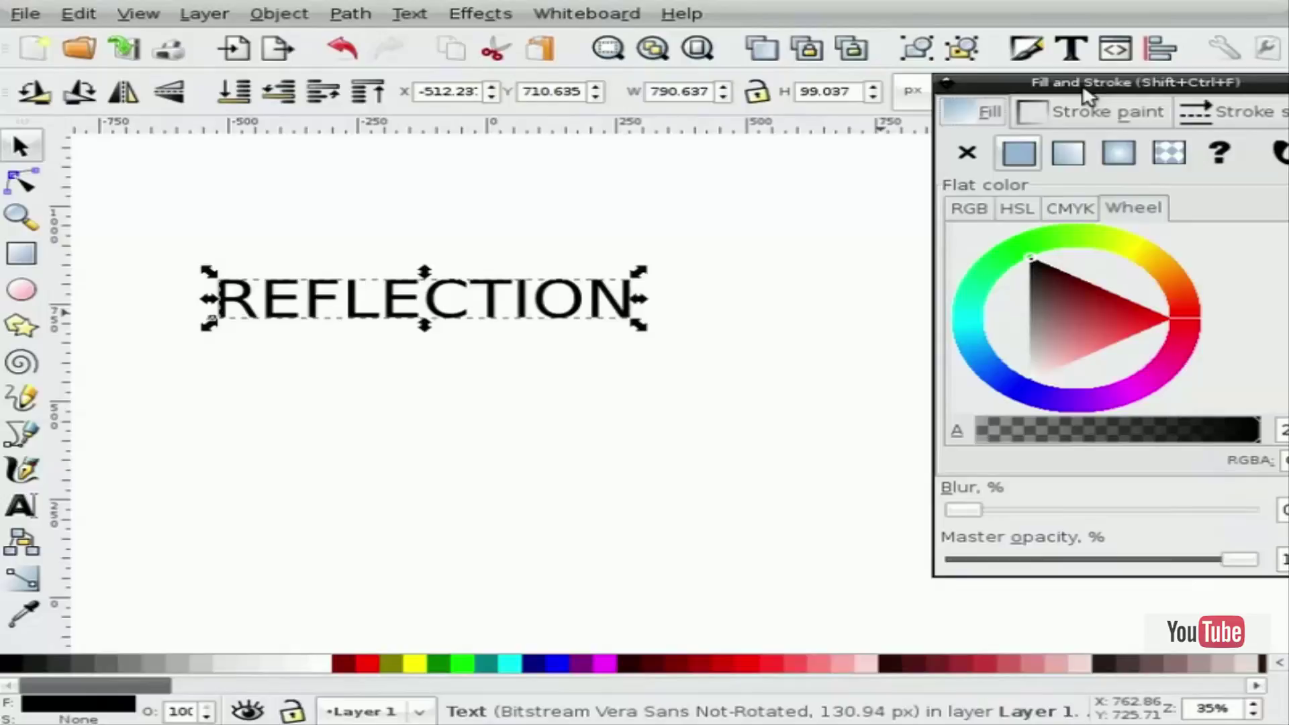
pyautogui.click(1071, 49)
pyautogui.moveTo(790, 172); pyautogui.dragTo(770, 62)
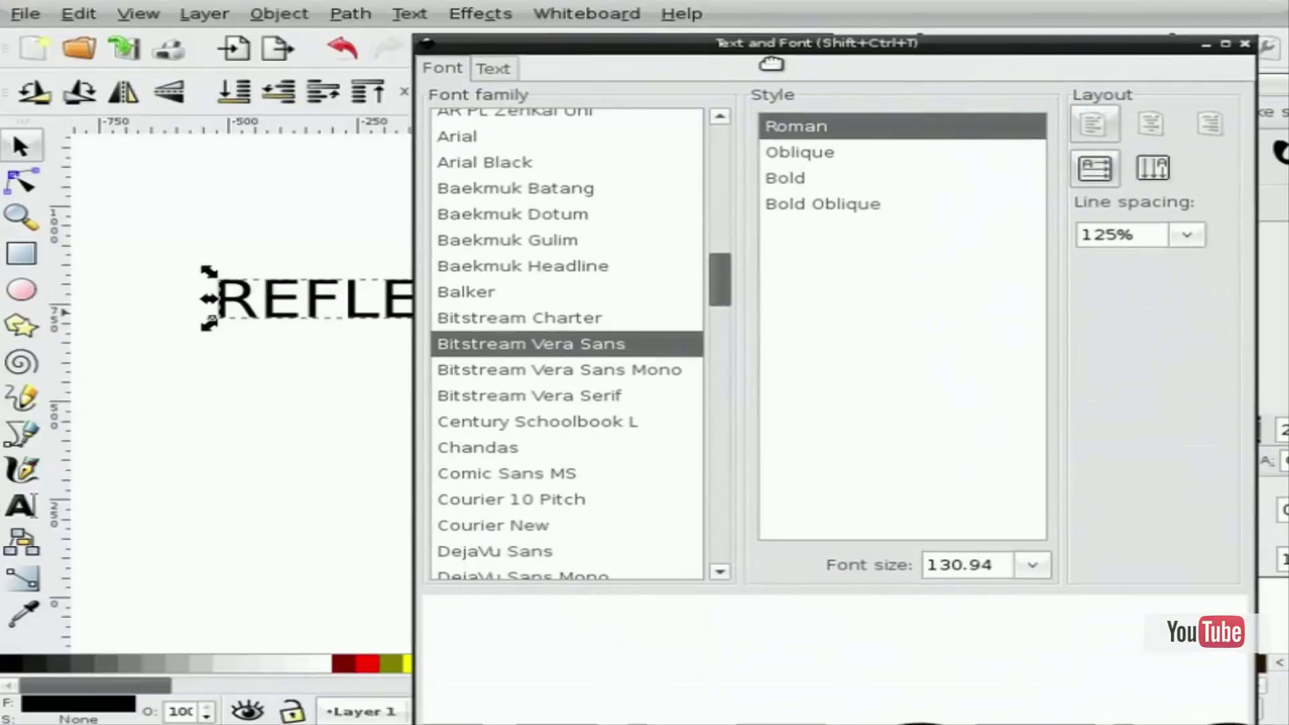
pyautogui.moveTo(724, 280); pyautogui.dragTo(723, 470)
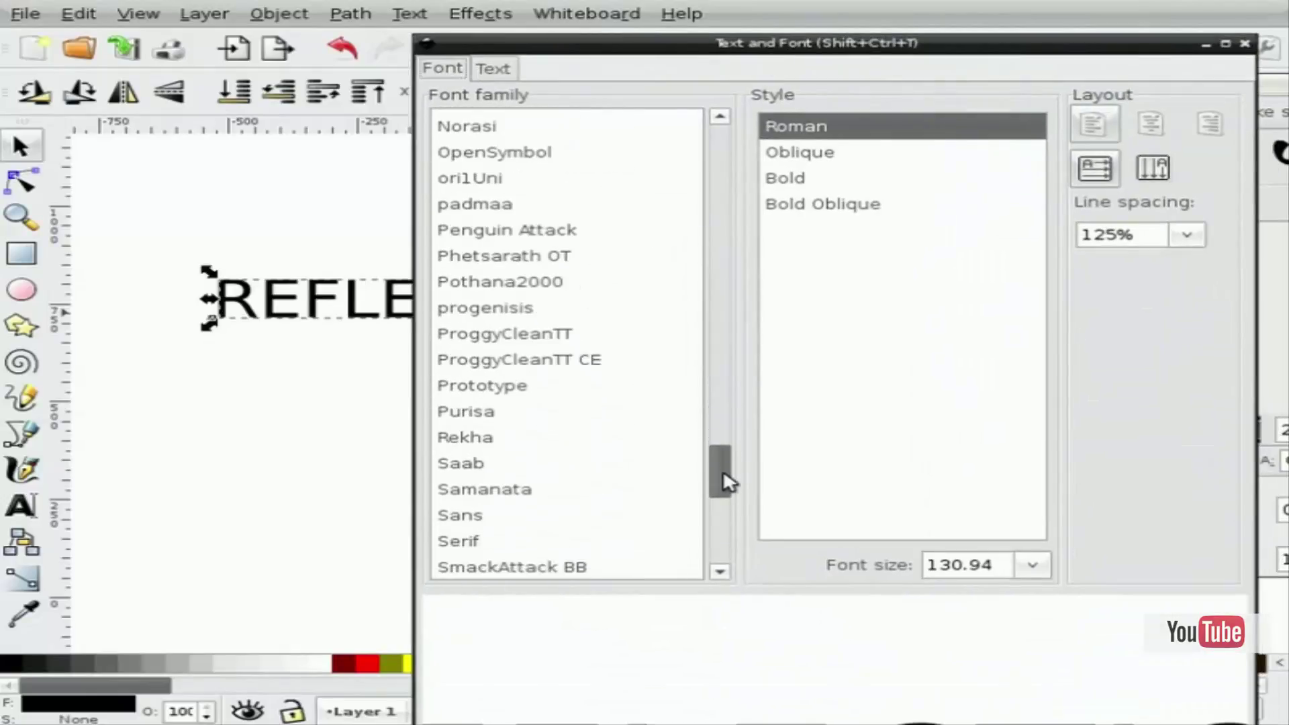
pyautogui.click(504, 392)
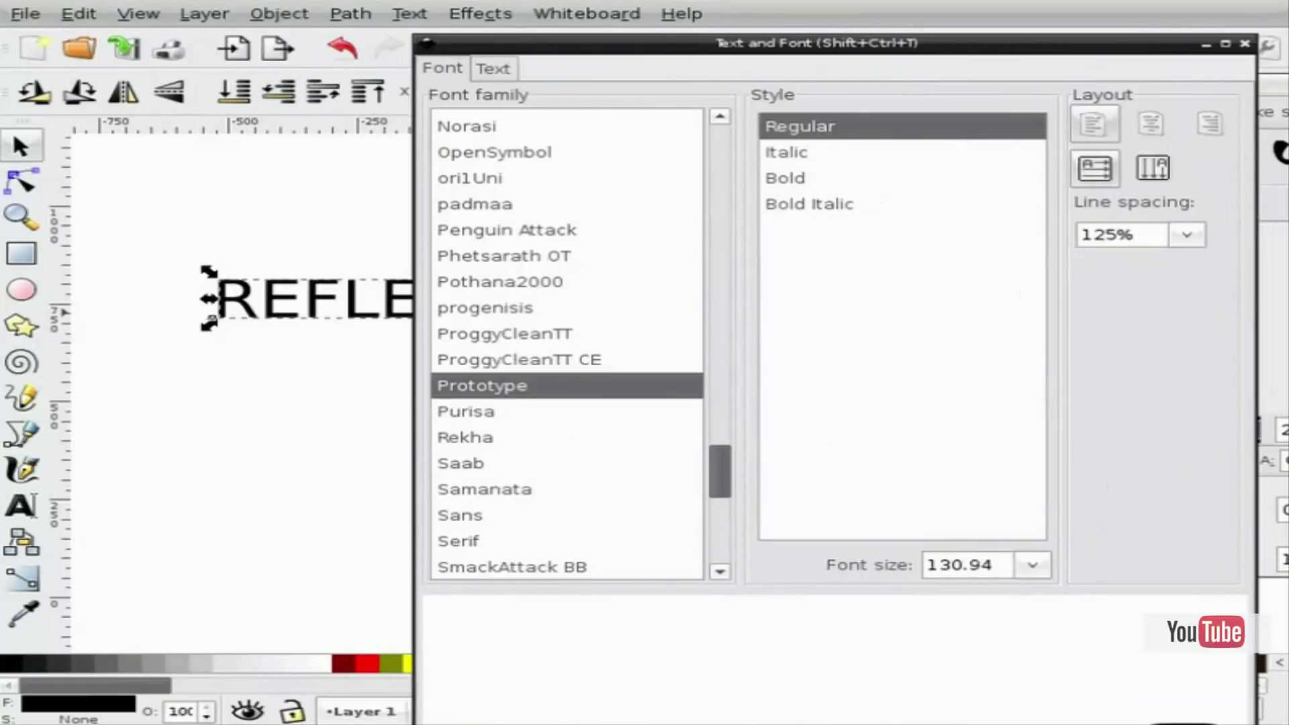
pyautogui.scroll(-1, 567, 342)
pyautogui.hotkey('ctrl', 'w')
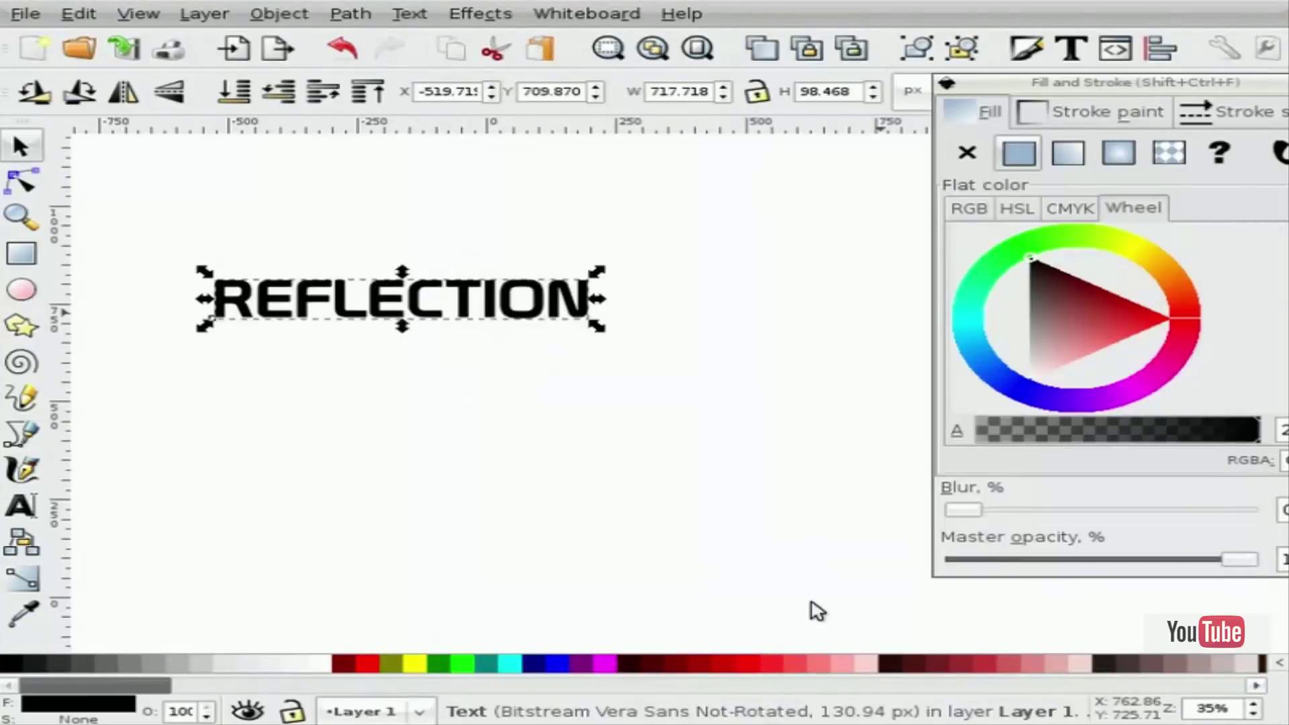
pyautogui.moveTo(1042, 94); pyautogui.dragTo(826, 101)
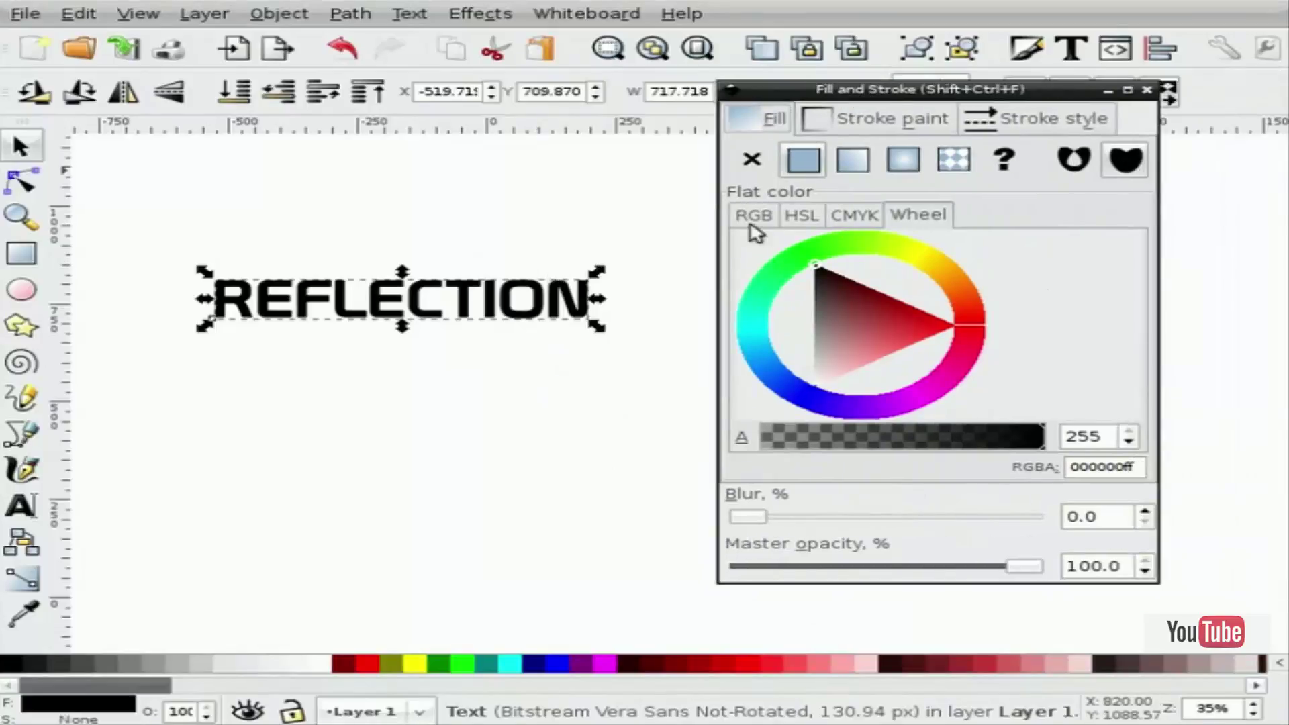
pyautogui.click(373, 665)
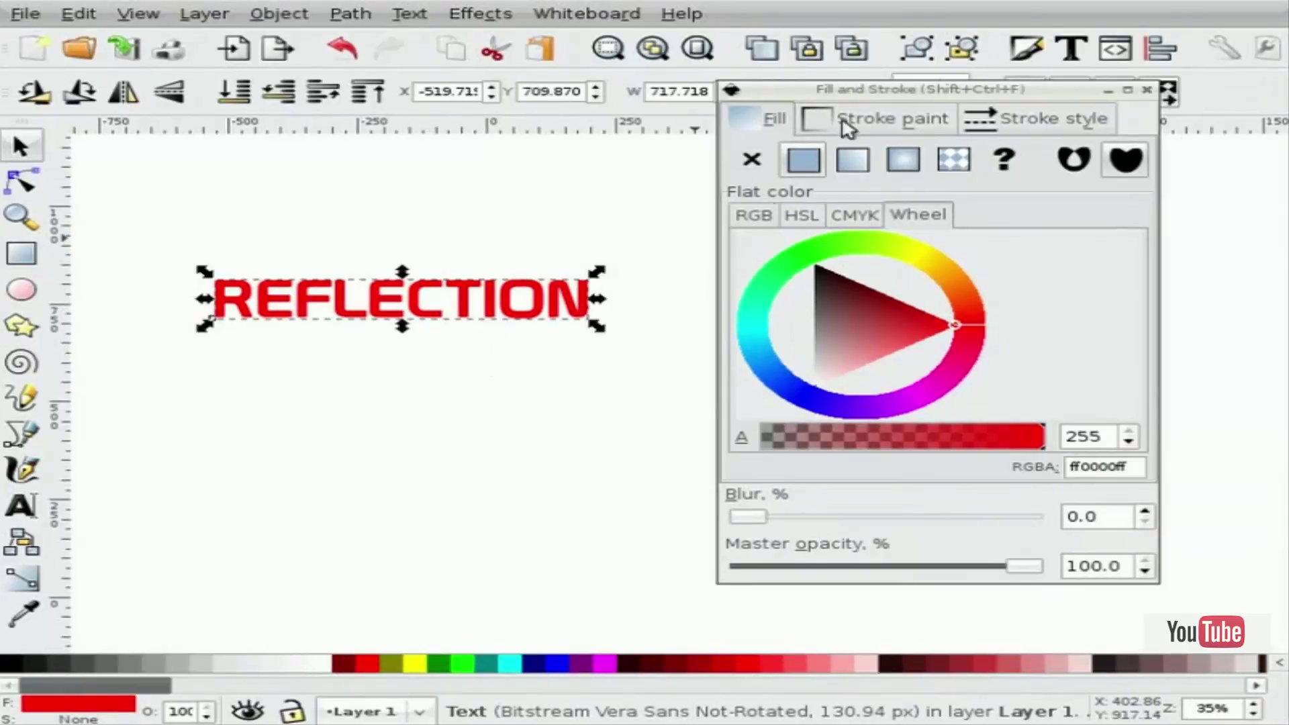
# Duplicate REFLECTION, flip the copy vertically, and move it directly beneath the original.
pyautogui.click(1163, 94)
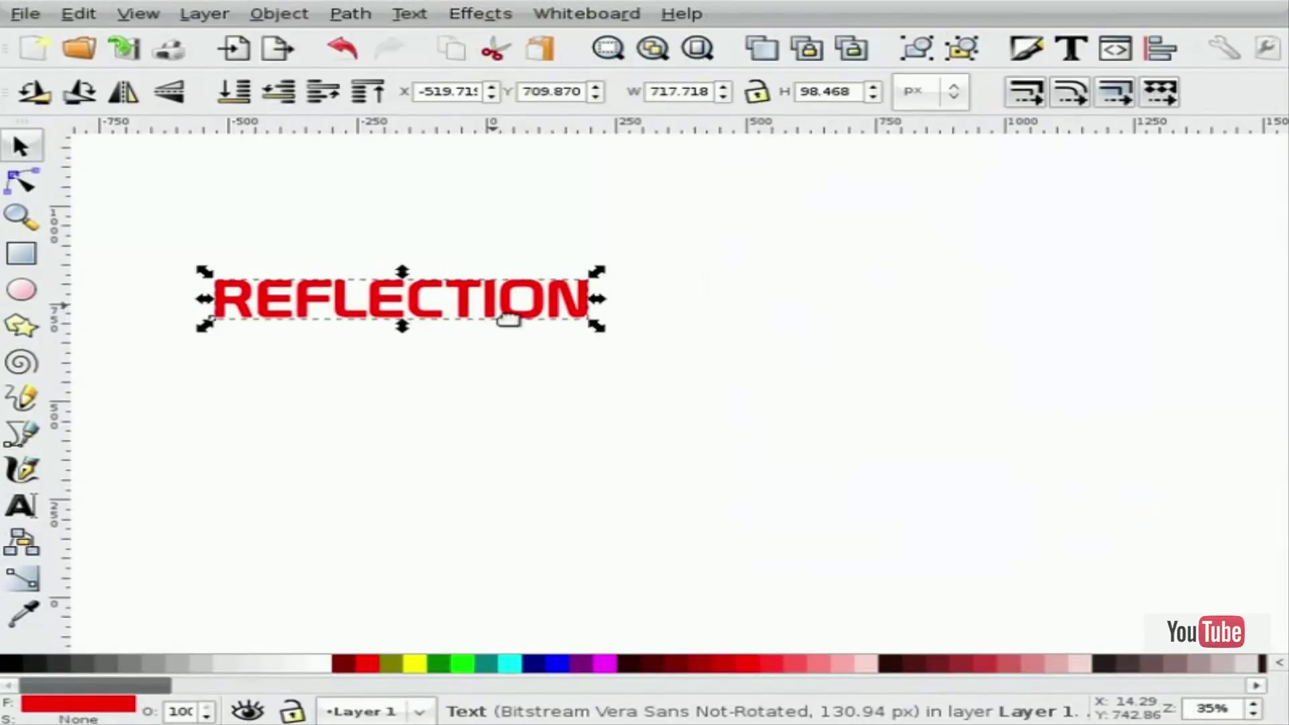
pyautogui.click(446, 354)
pyautogui.click(417, 314)
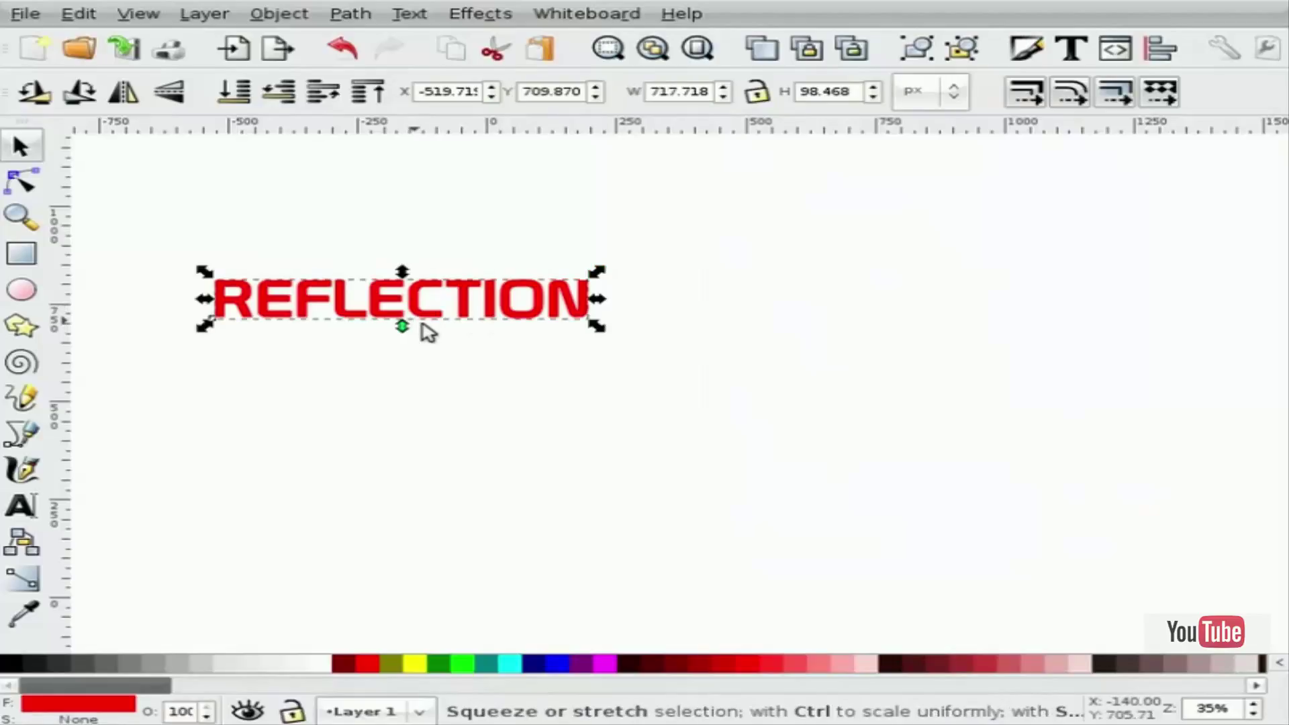
pyautogui.moveTo(423, 311); pyautogui.dragTo(412, 300)
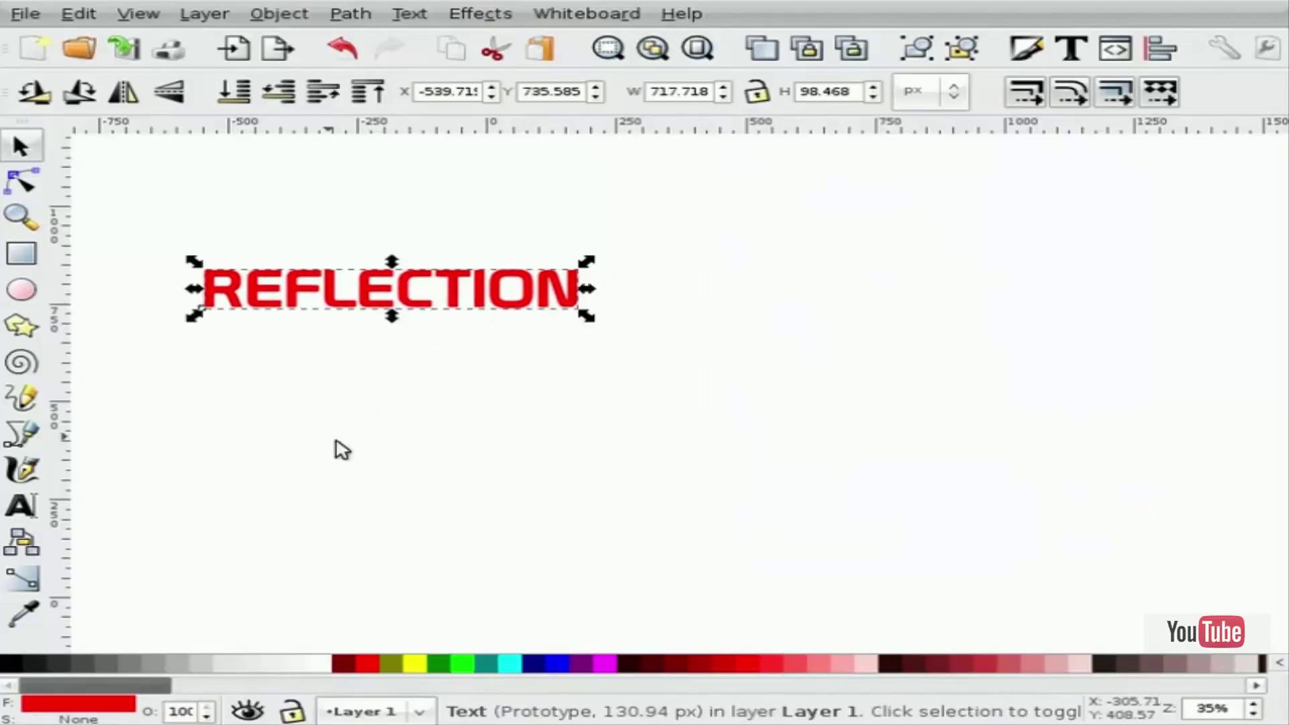
pyautogui.press('ctrl')
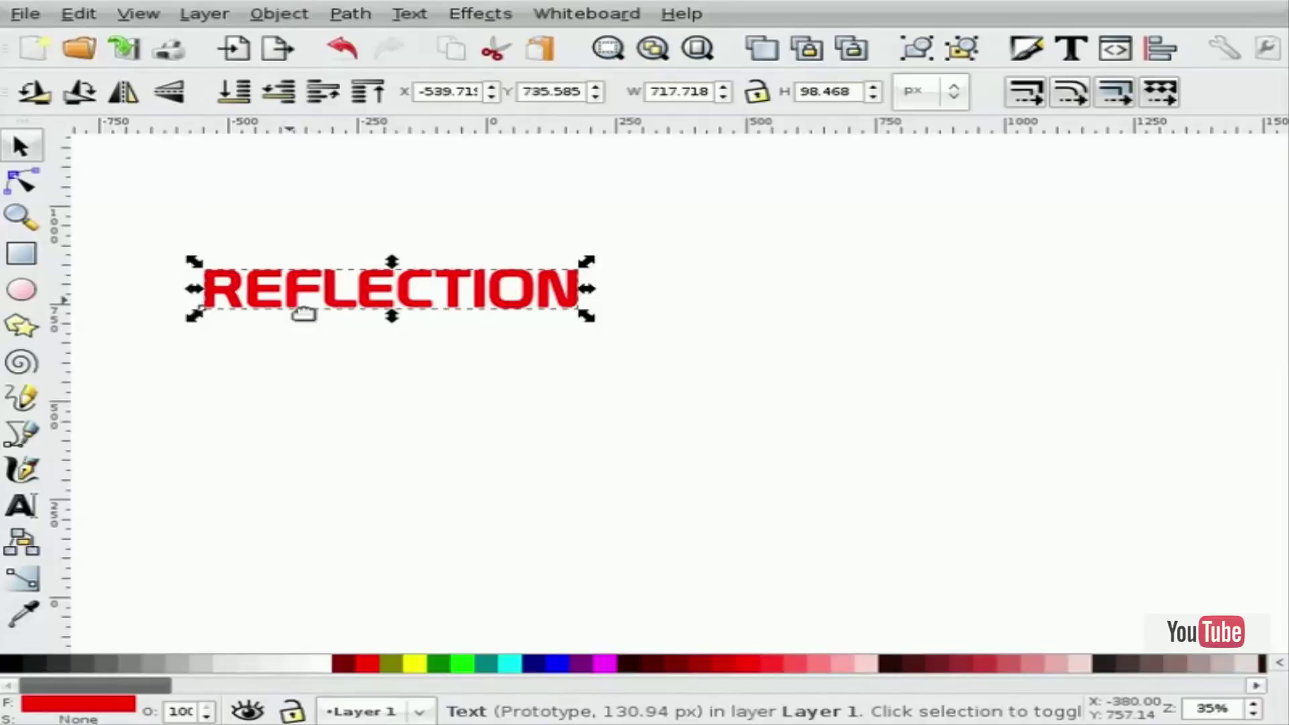
pyautogui.click(173, 100)
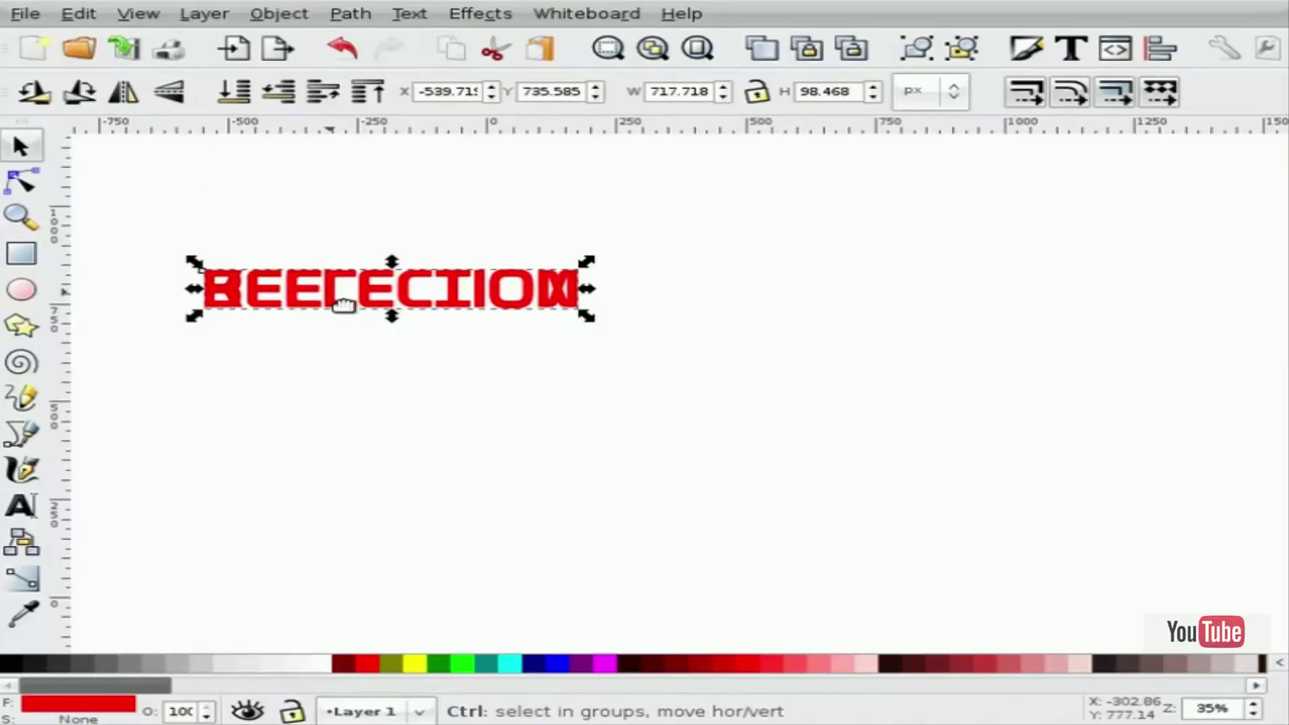
pyautogui.moveTo(345, 301); pyautogui.dragTo(343, 349)
pyautogui.click(360, 408)
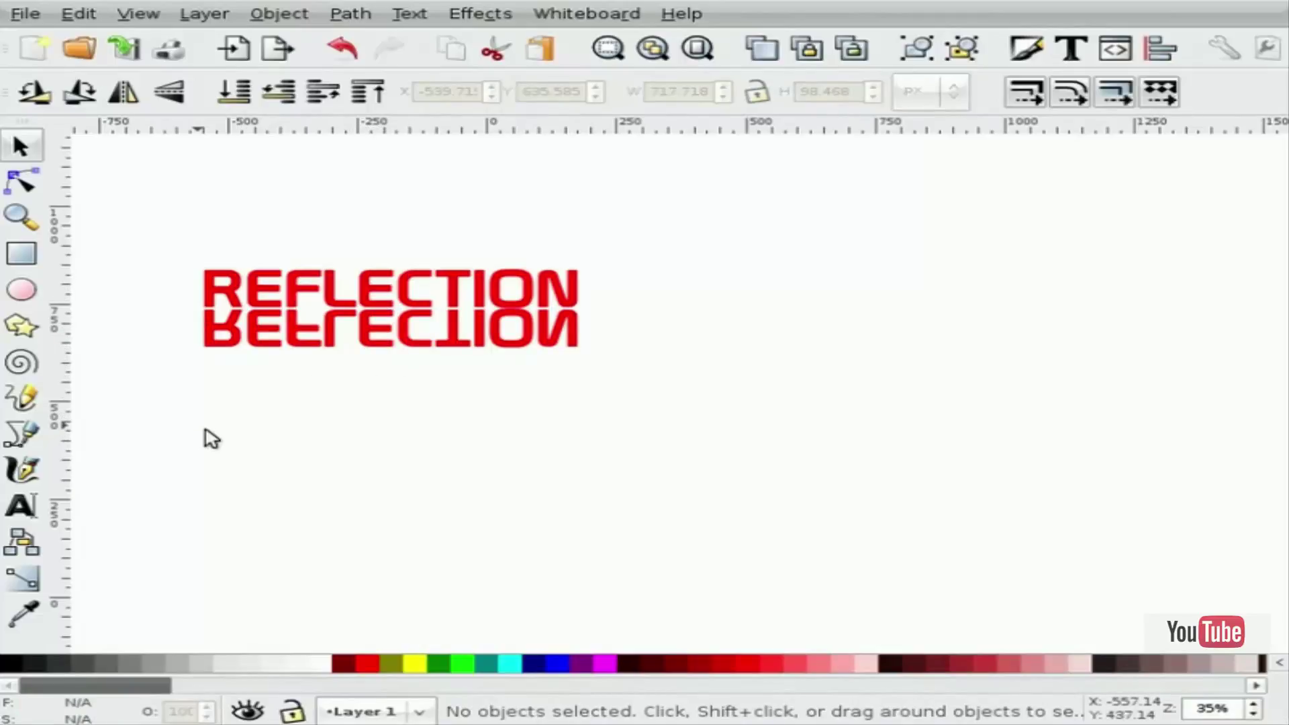
# Draw a 777 × 131 px rectangle covering the flipped text and open its Fill and Stroke settings.
pyautogui.click(31, 264)
pyautogui.moveTo(194, 312); pyautogui.dragTo(598, 365)
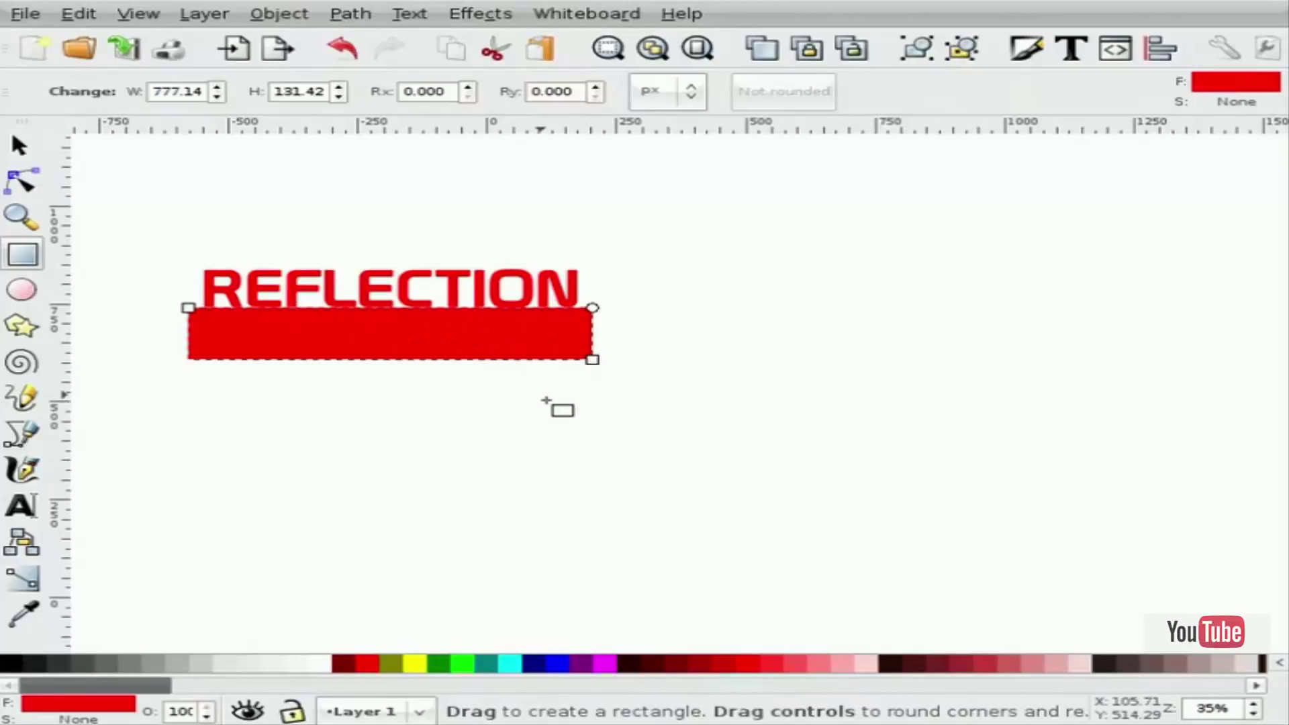
pyautogui.press('s')
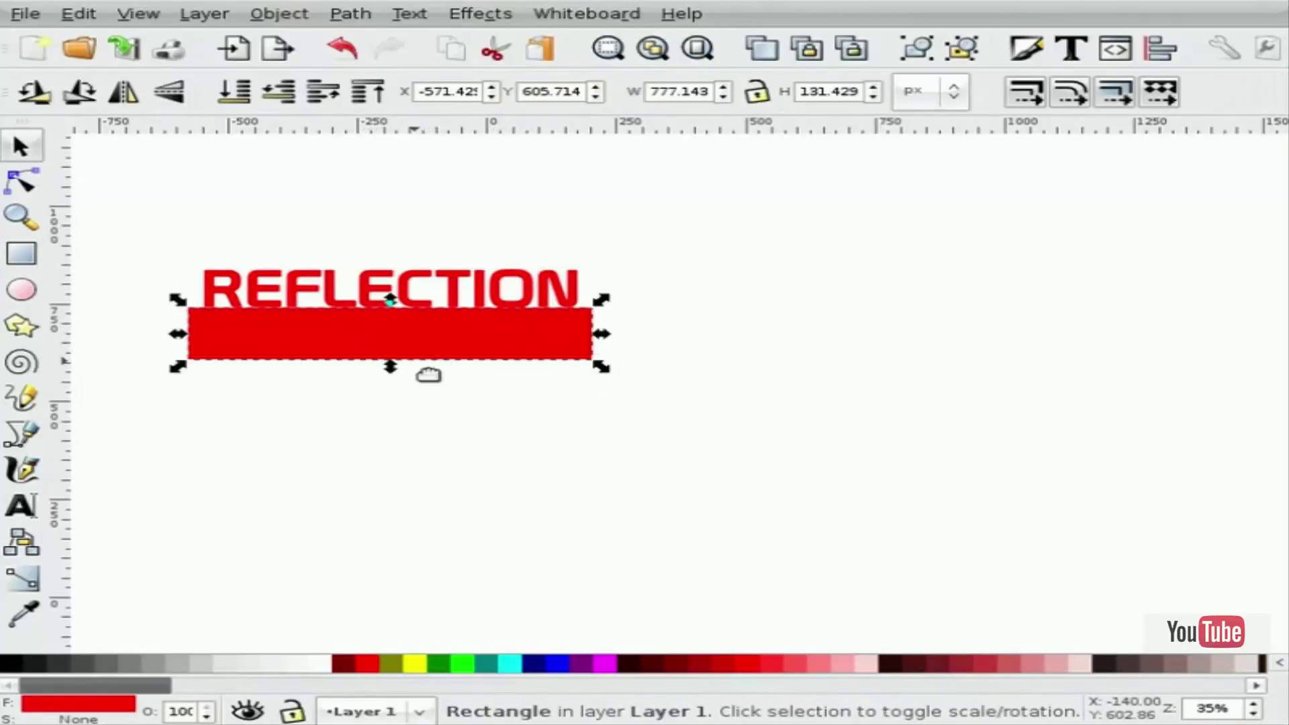
pyautogui.hotkey('ctrl', 'shift', 'f')
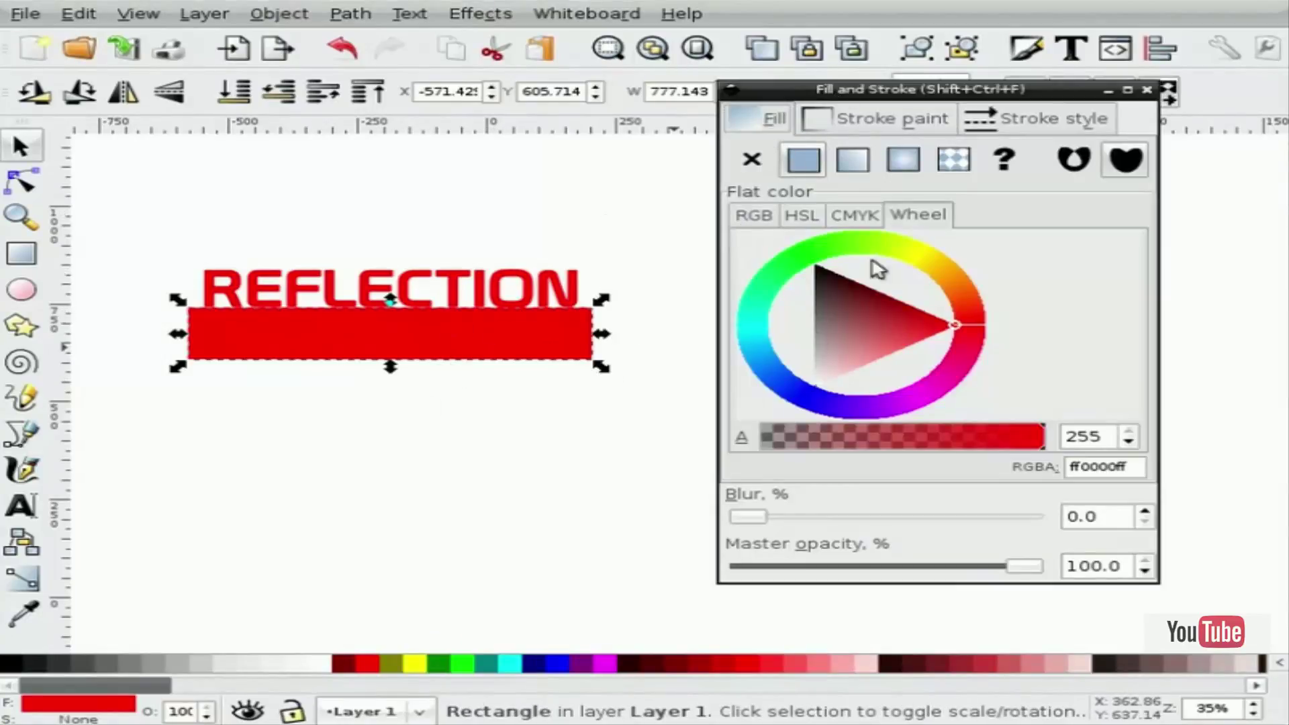
# Give the rectangle a linear gradient fill.
pyautogui.click(843, 117)
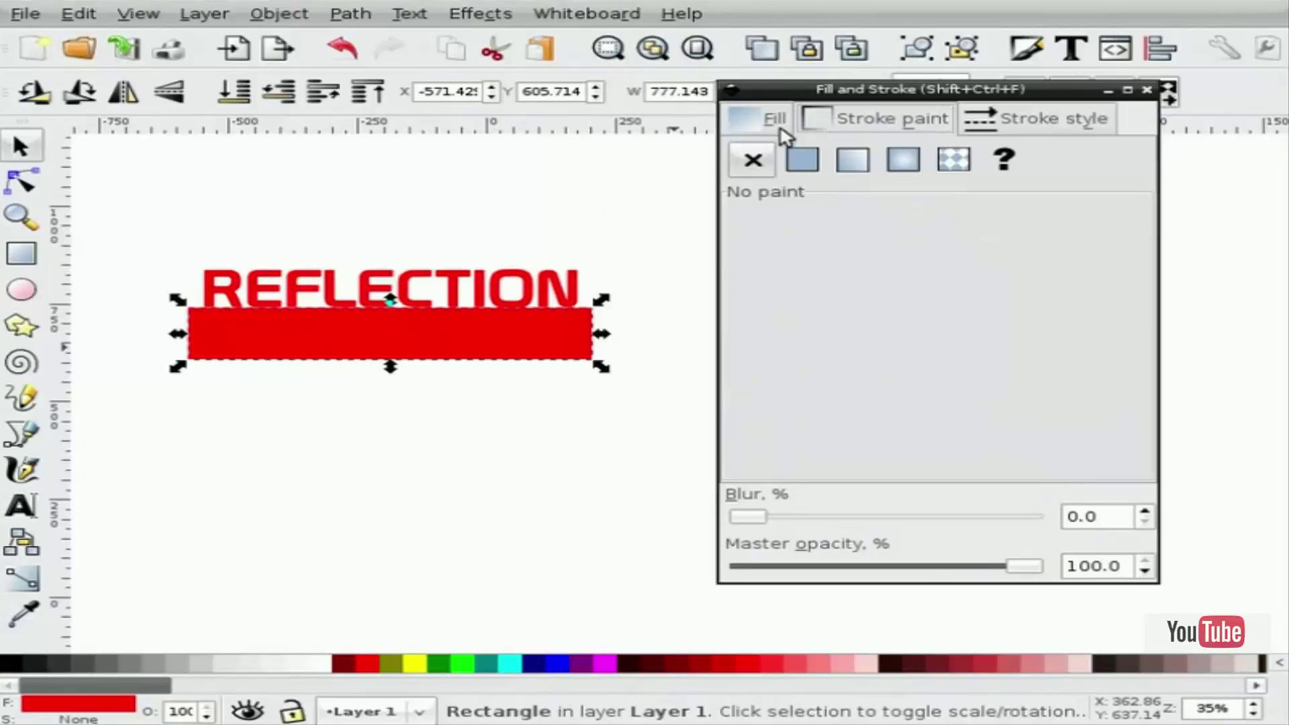
pyautogui.click(770, 125)
pyautogui.click(852, 159)
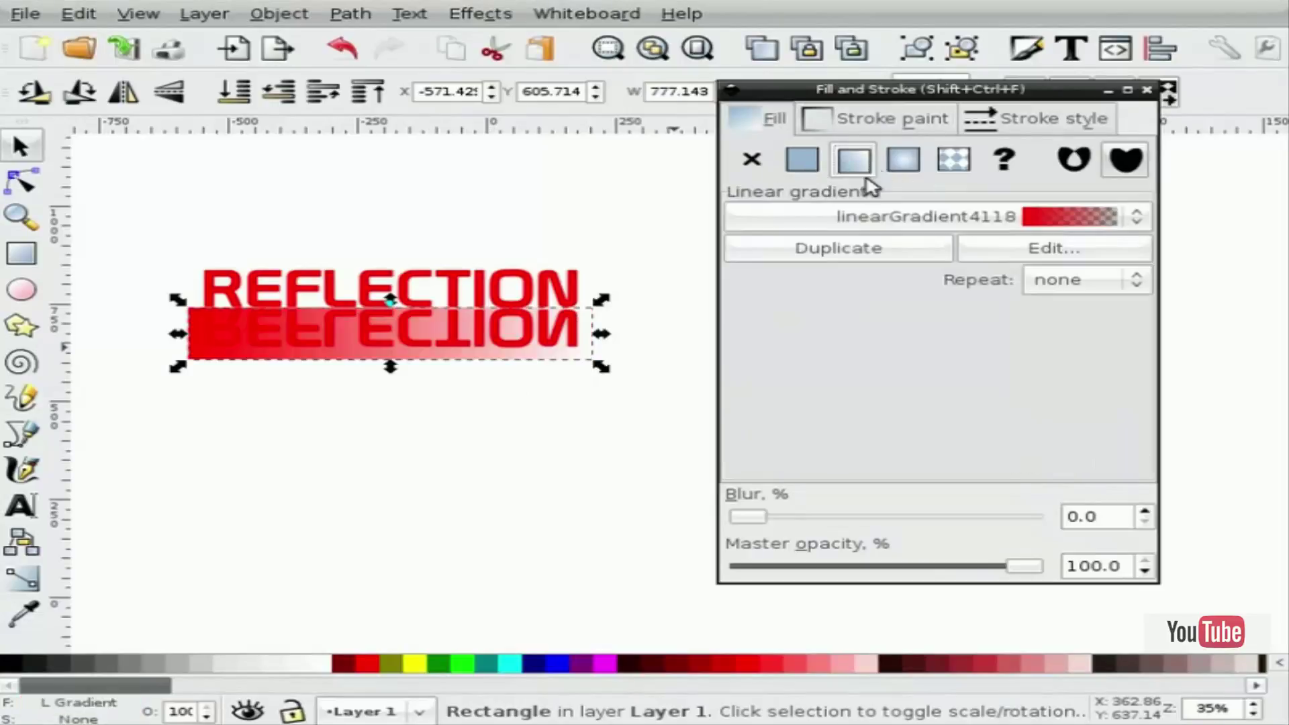
# Set the gradient's first stop to black and stop4122 to white.
pyautogui.click(1037, 252)
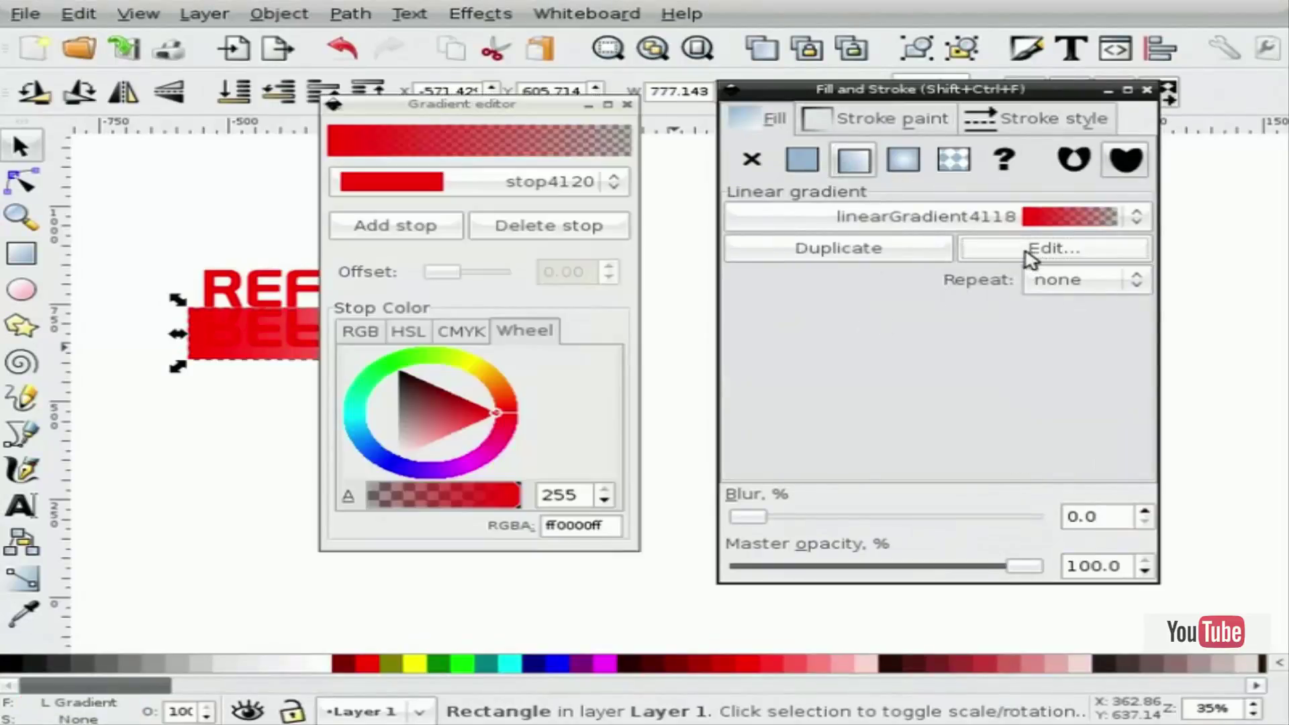
pyautogui.click(493, 191)
pyautogui.click(468, 207)
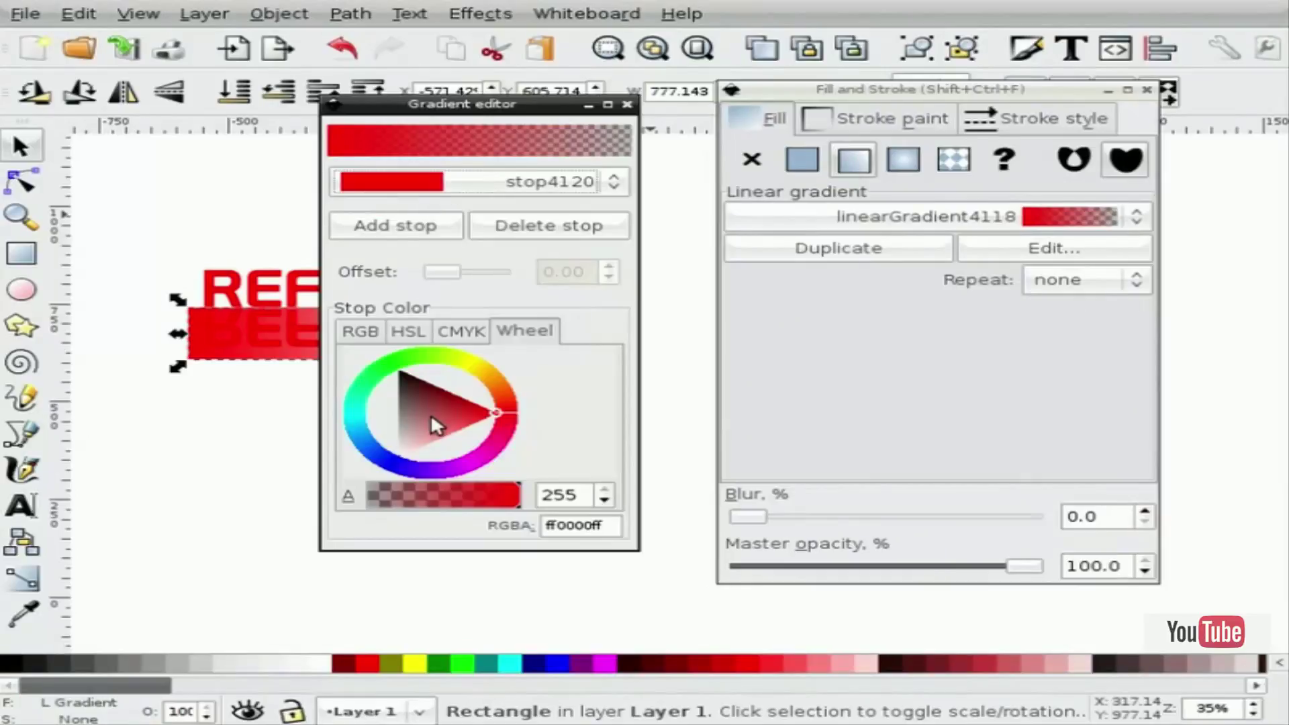
pyautogui.moveTo(431, 423); pyautogui.dragTo(403, 369)
pyautogui.click(486, 188)
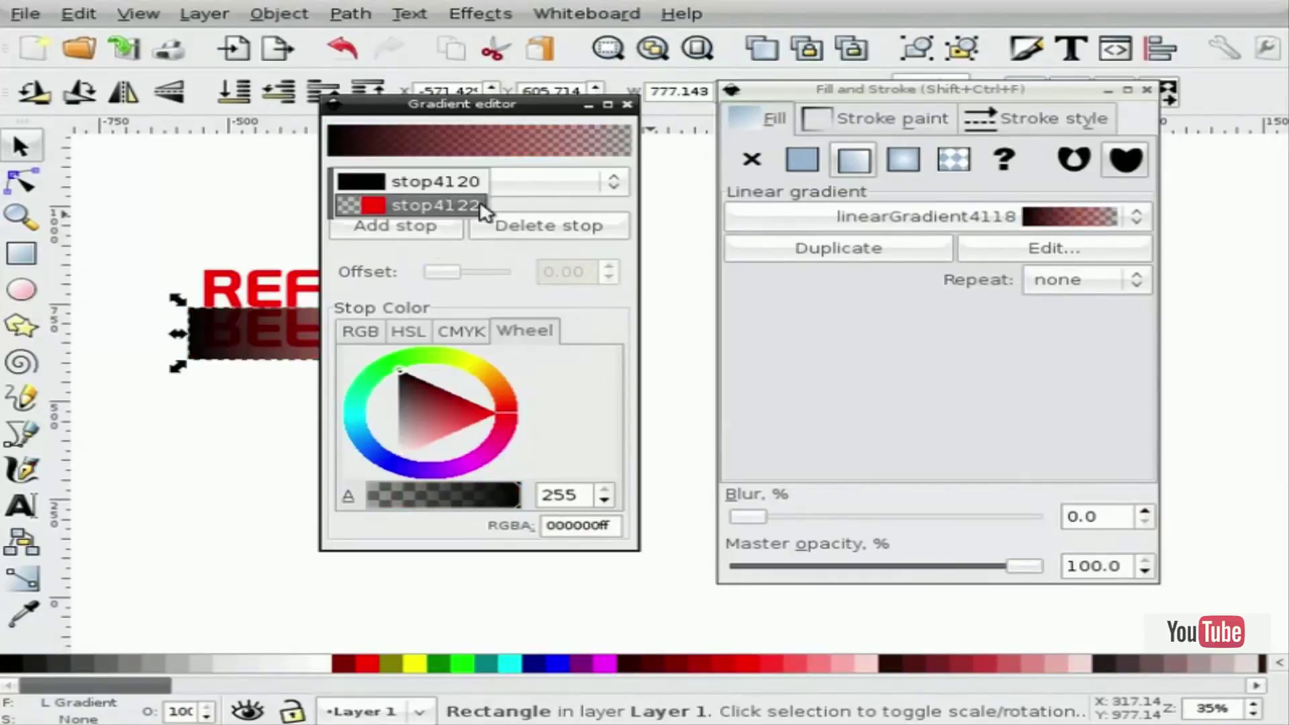
pyautogui.click(487, 202)
pyautogui.moveTo(436, 416); pyautogui.dragTo(546, 497)
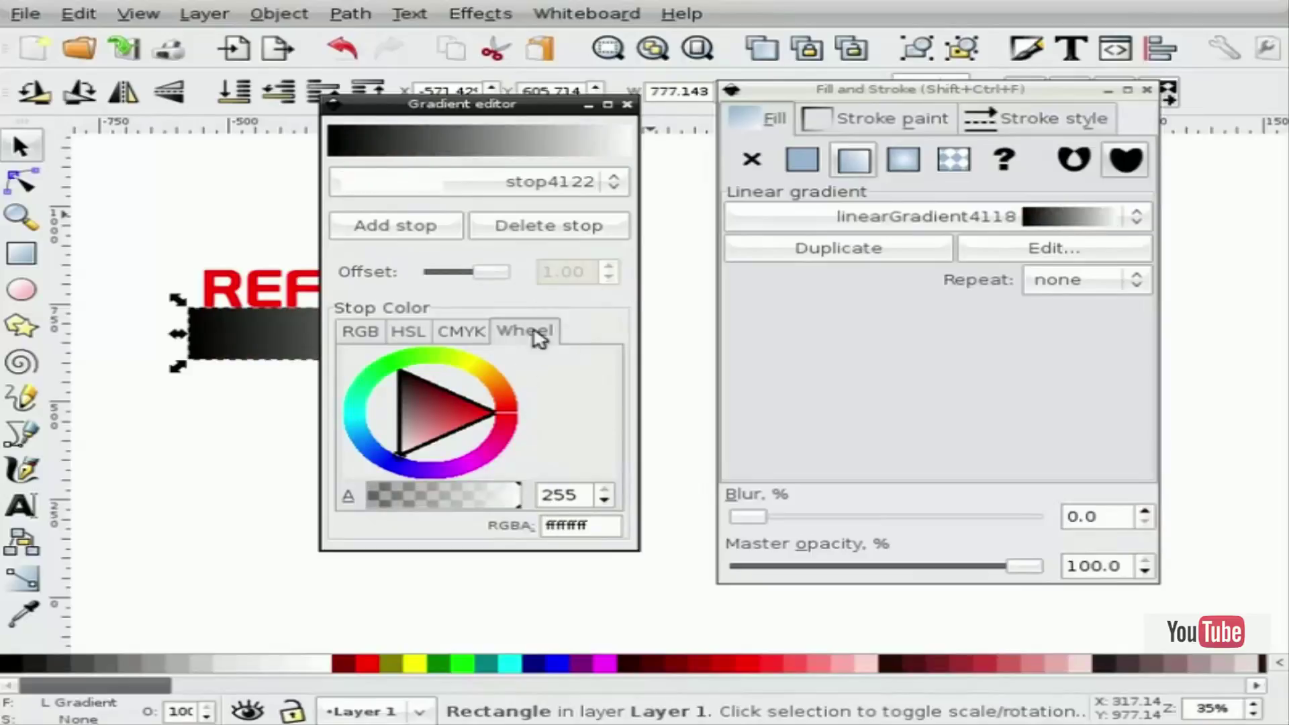
pyautogui.click(627, 105)
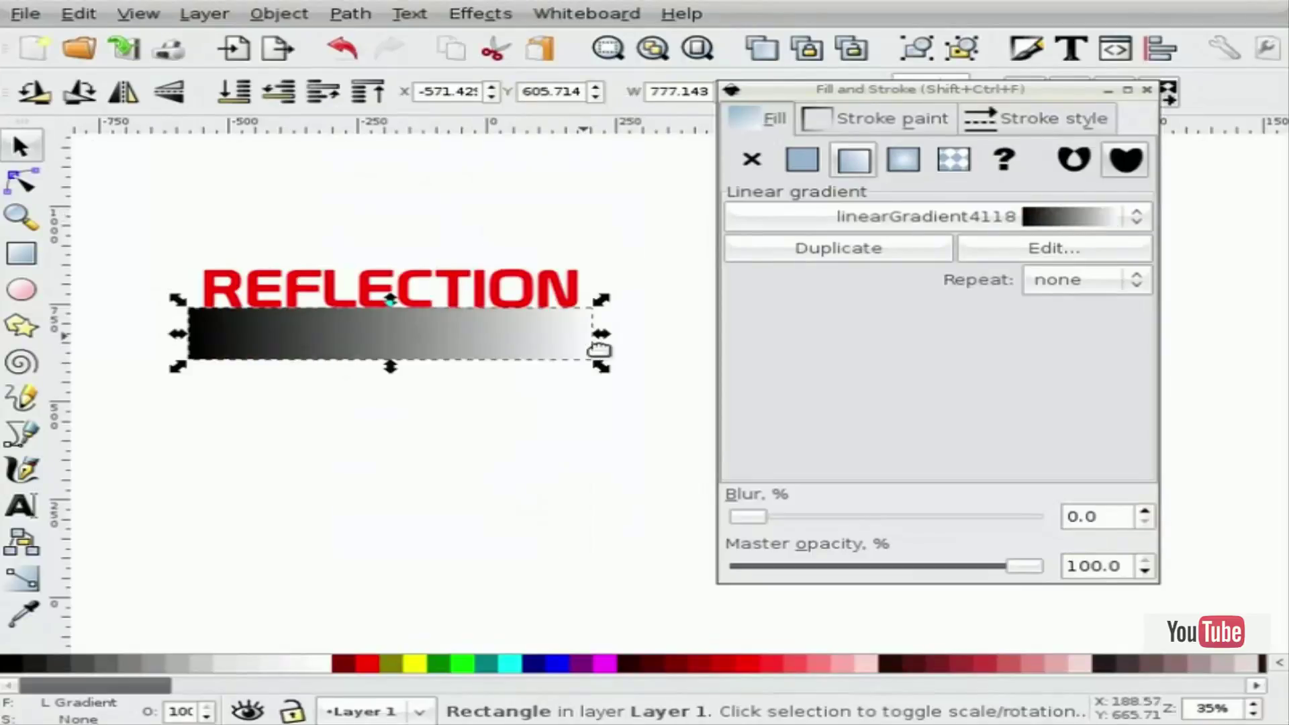
# Drag the gradient handles from the rectangle's bottom middle up to the text, making the fade vertical.
pyautogui.click(39, 580)
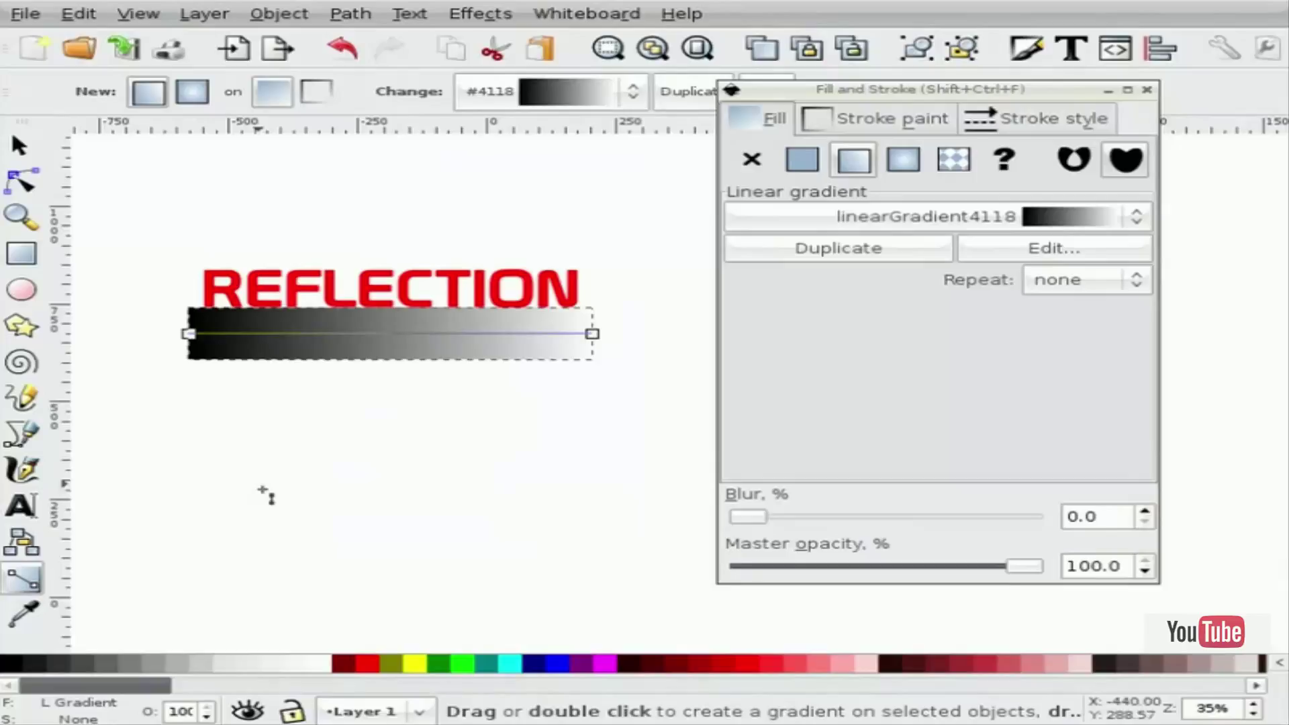
pyautogui.moveTo(189, 333); pyautogui.dragTo(376, 351)
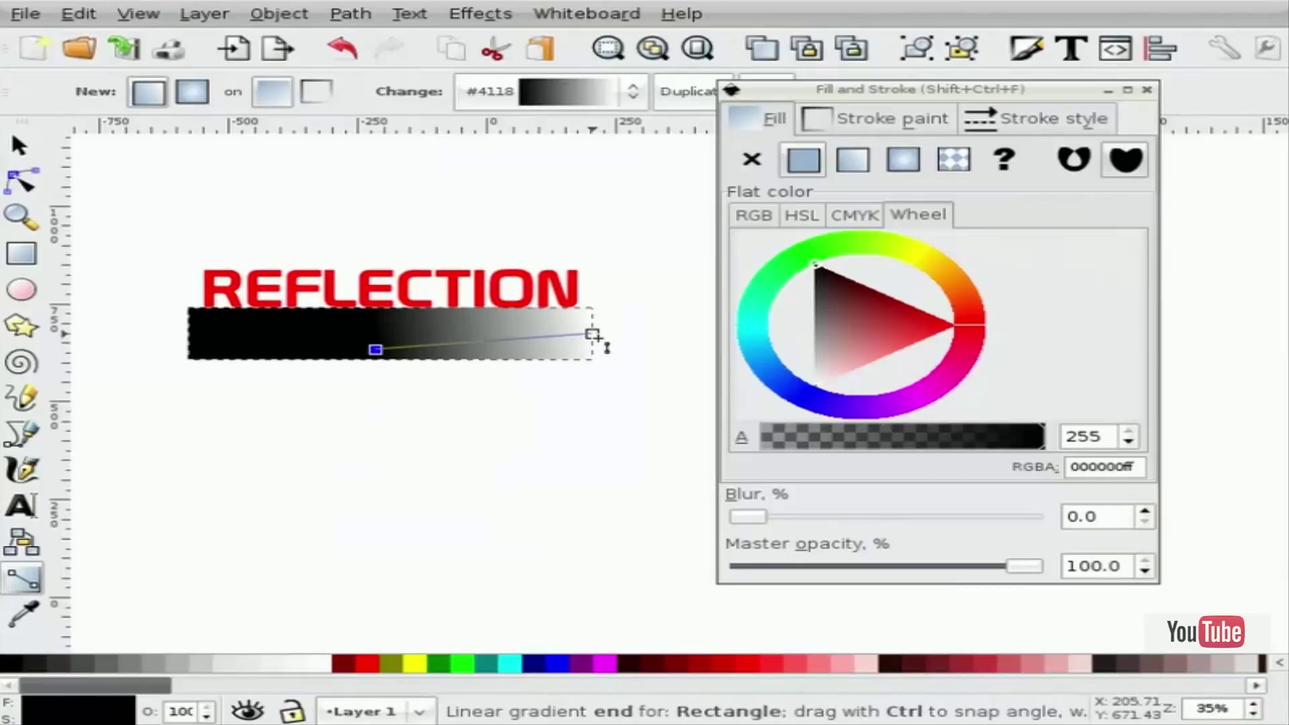
pyautogui.moveTo(592, 334); pyautogui.dragTo(375, 290)
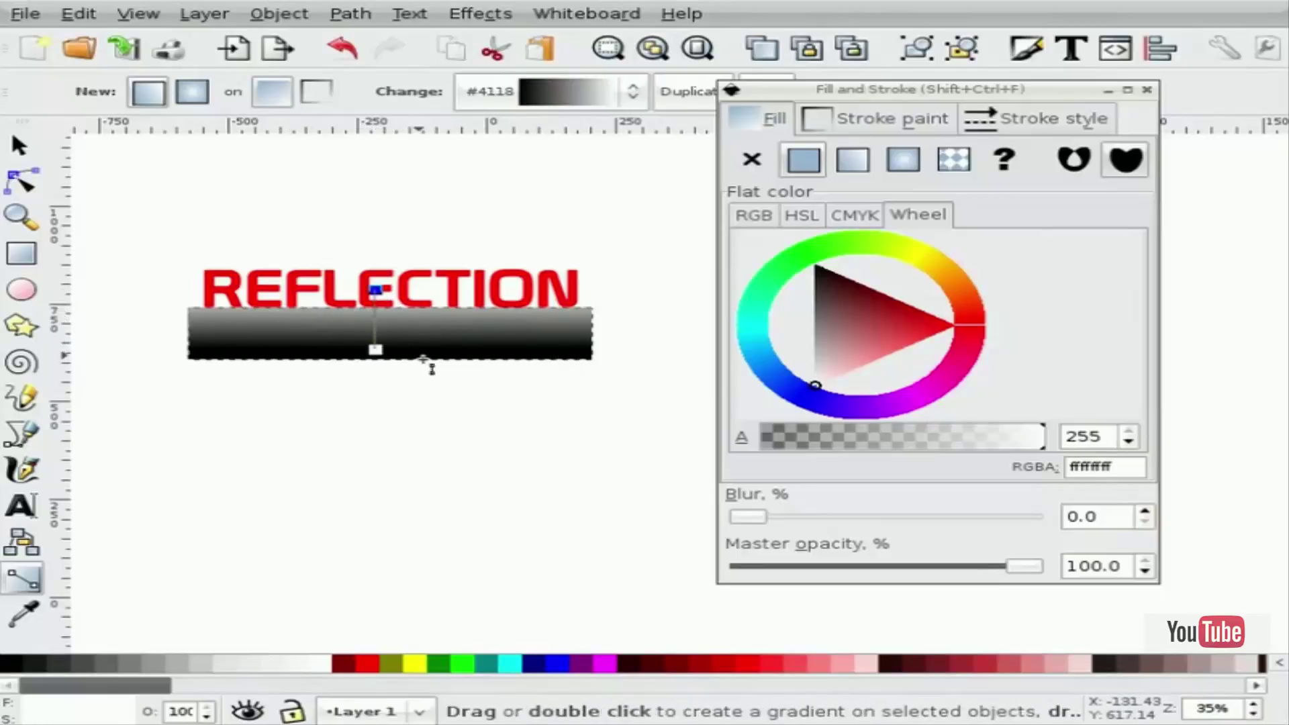
pyautogui.press('s')
pyautogui.click(566, 392)
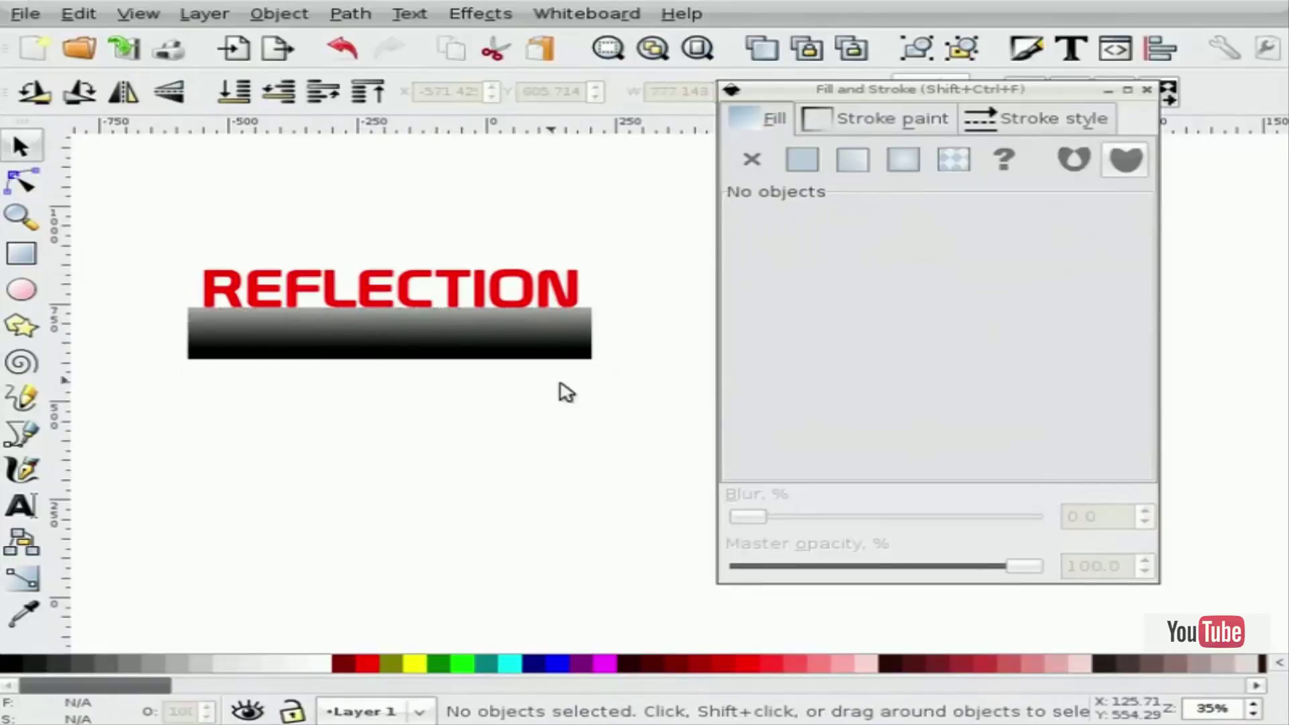
# Select the mirrored text and gradient rectangle and apply Object > Mask > Set.
pyautogui.moveTo(643, 406); pyautogui.dragTo(158, 307)
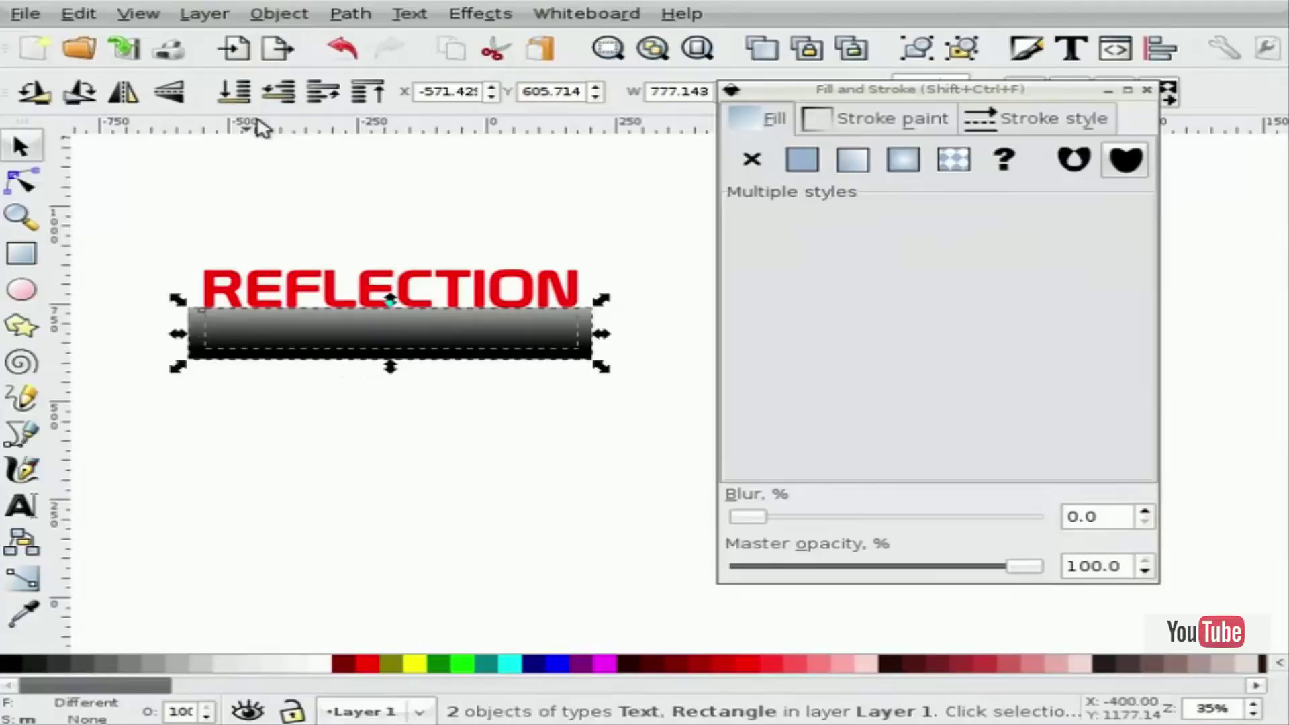
pyautogui.click(285, 19)
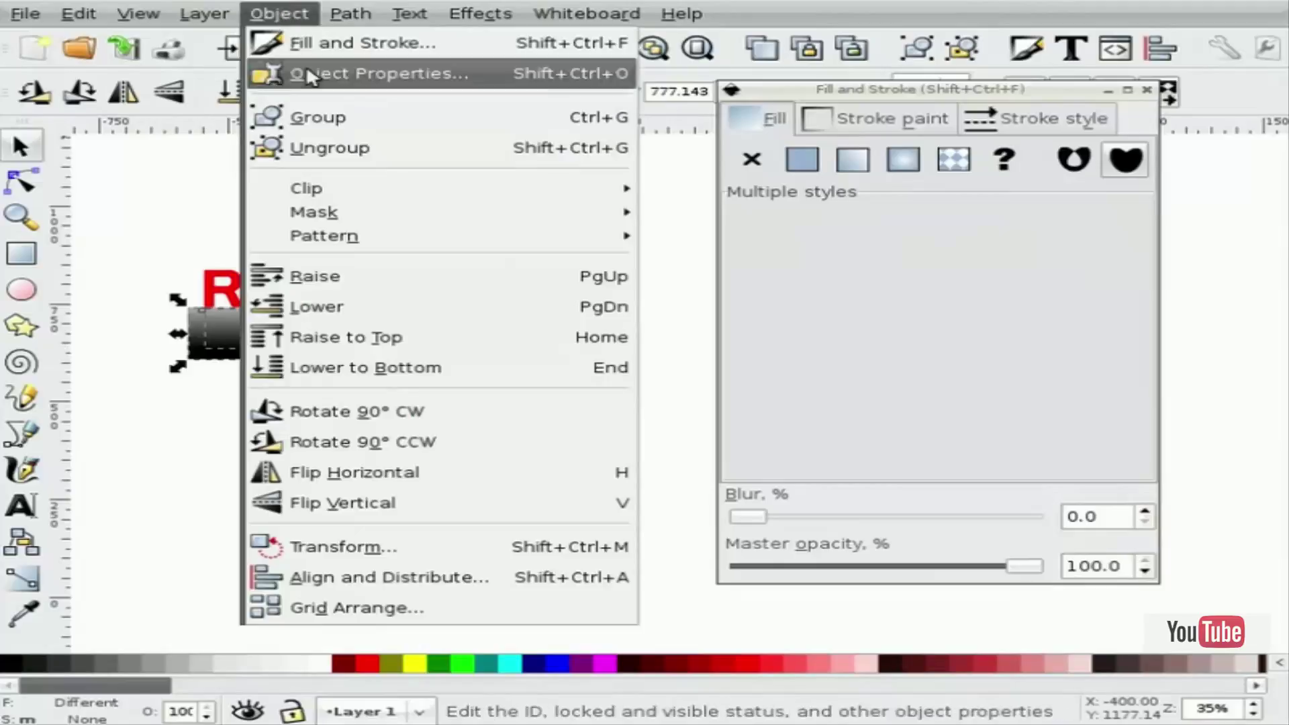
pyautogui.moveTo(360, 218)
pyautogui.click(682, 212)
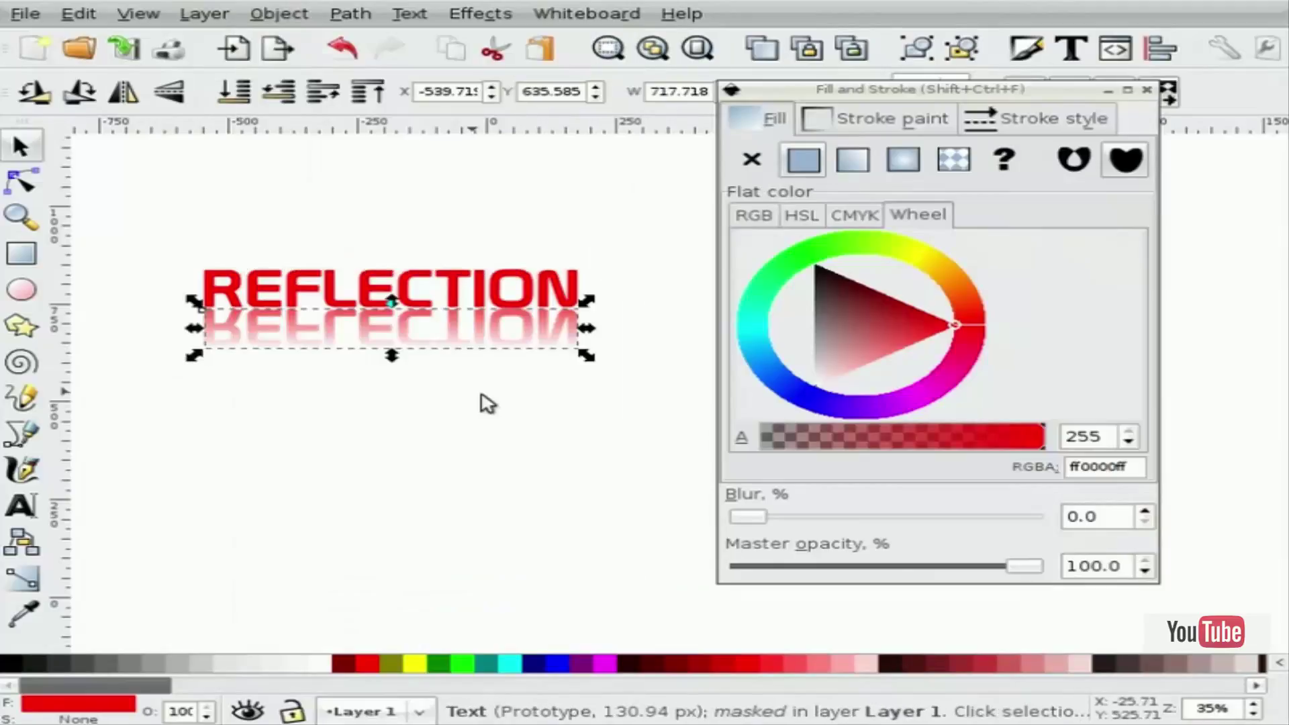
pyautogui.click(476, 400)
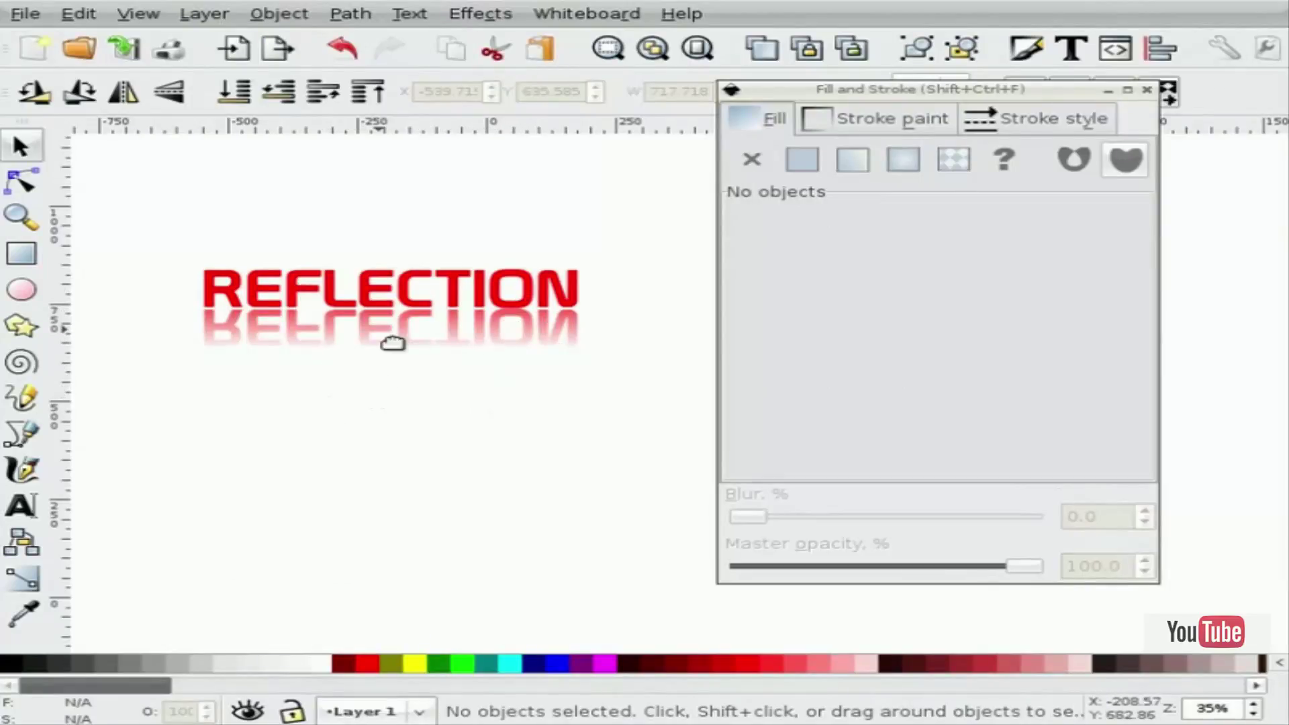
# Undo the mask, then move the rectangle's gradient end handle onto its top edge.
pyautogui.press('ctrl')
pyautogui.hotkey('ctrl', 'z')
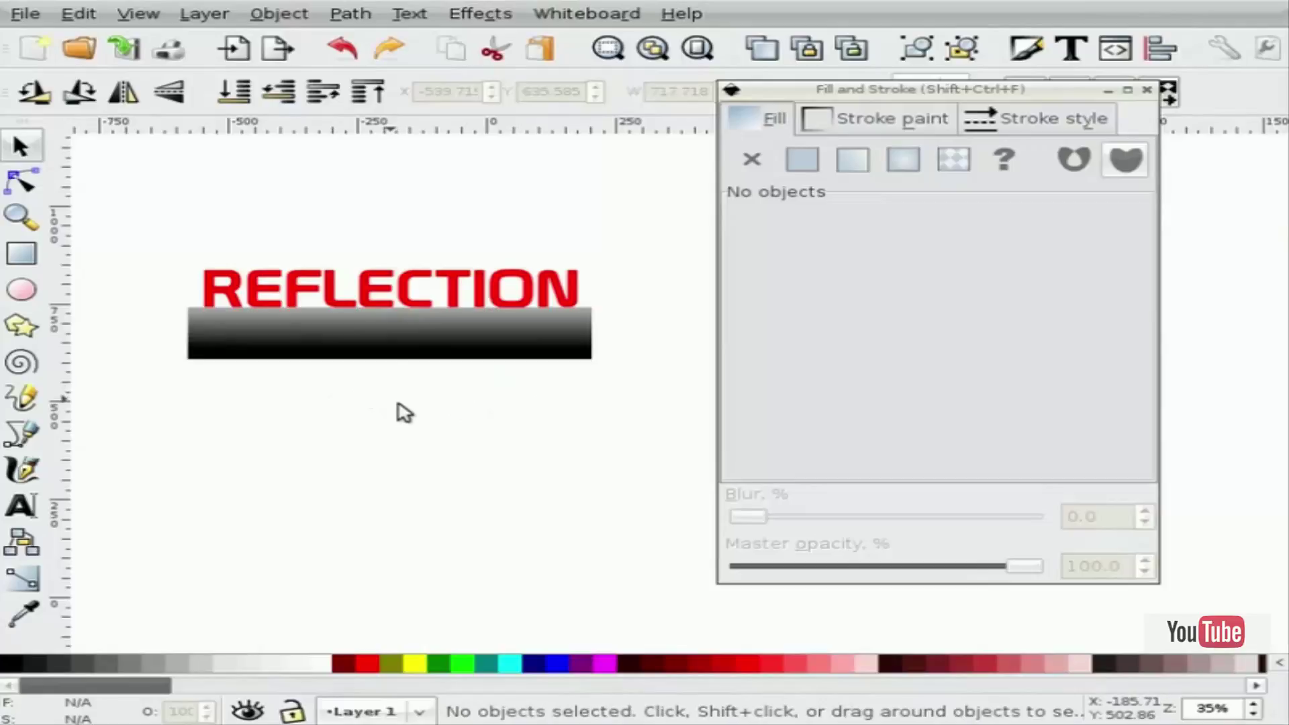
pyautogui.click(387, 350)
pyautogui.click(24, 578)
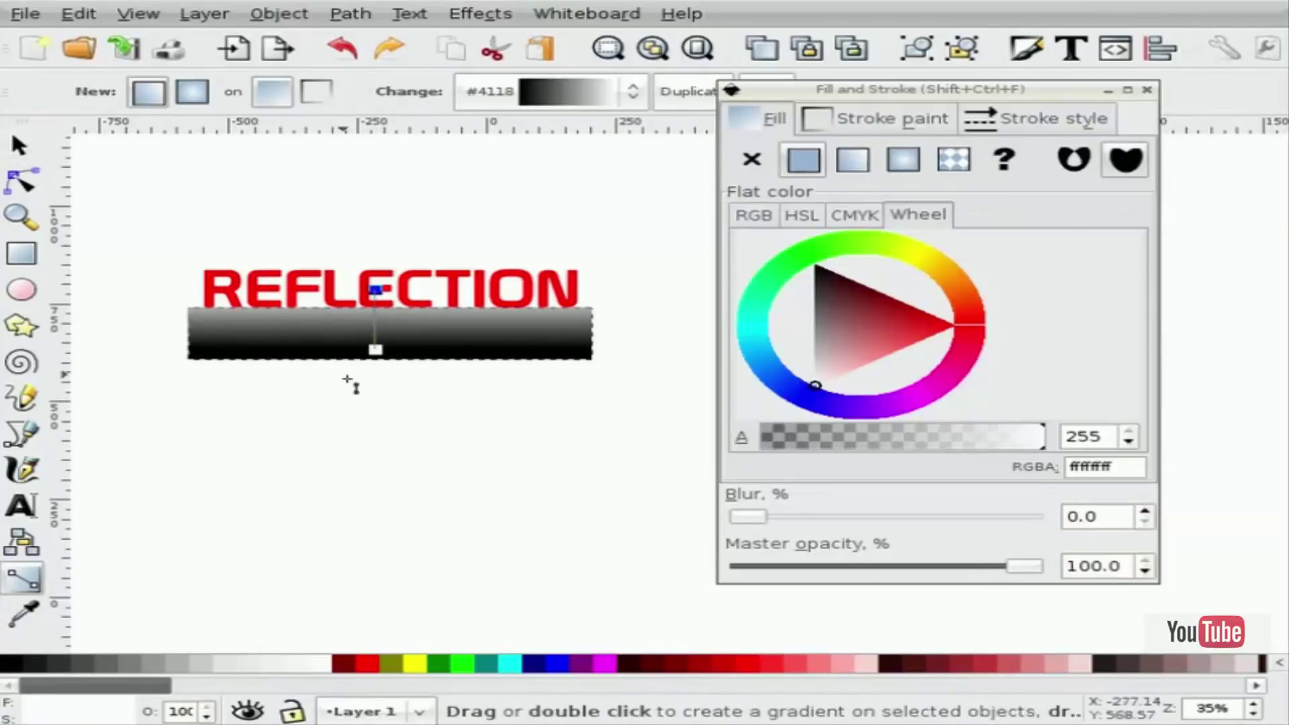
pyautogui.moveTo(379, 292); pyautogui.dragTo(377, 353)
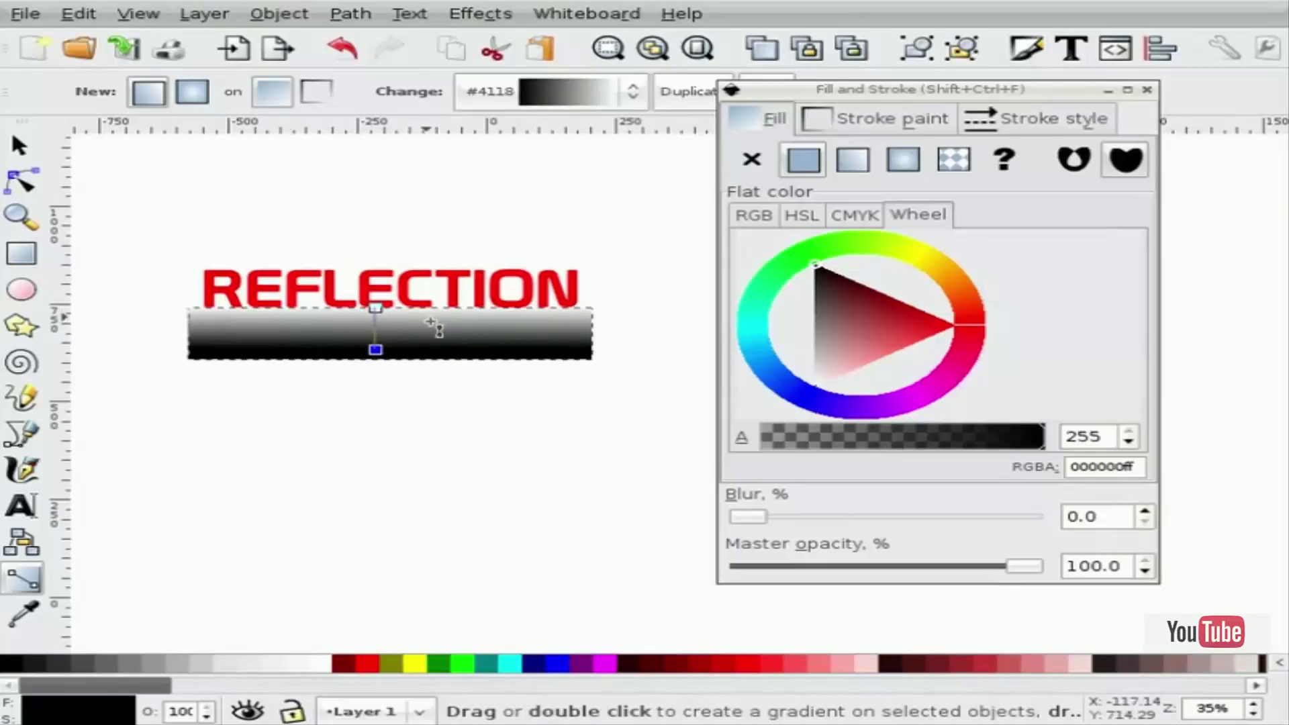
pyautogui.moveTo(376, 309); pyautogui.dragTo(376, 308)
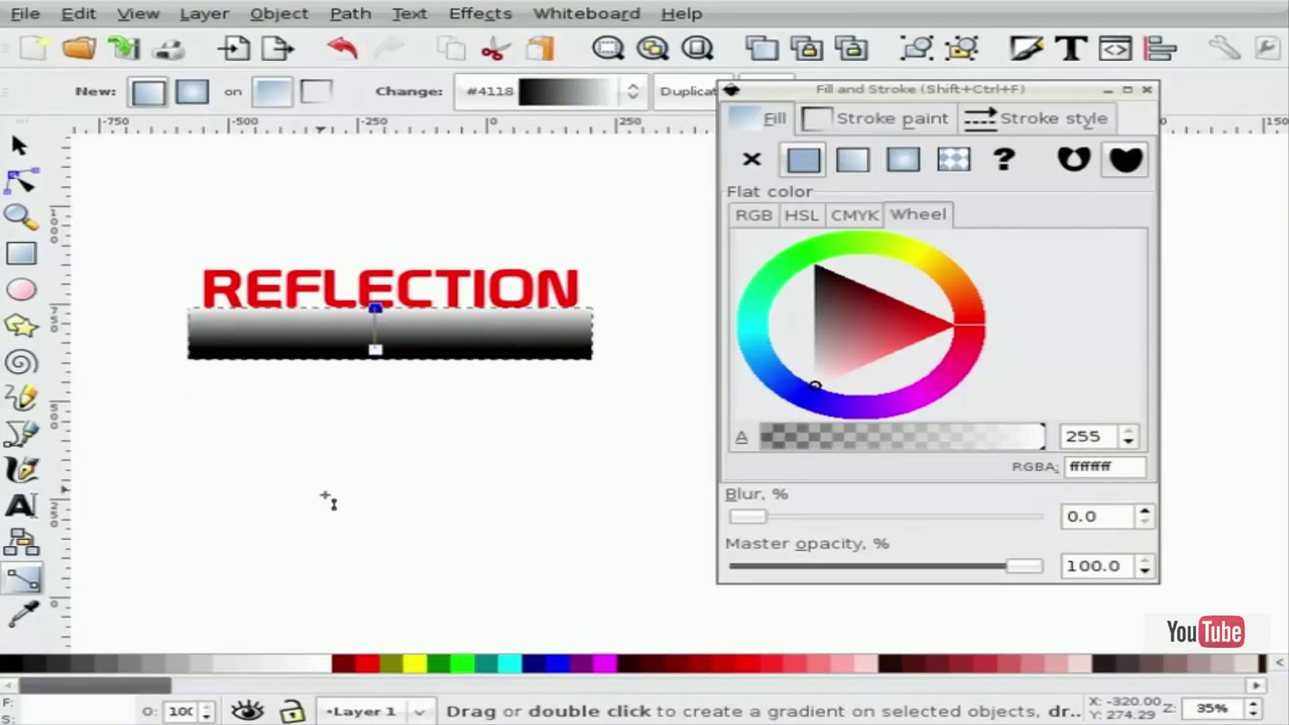
pyautogui.press('F1')
pyautogui.click(454, 494)
pyautogui.moveTo(624, 455); pyautogui.dragTo(132, 227)
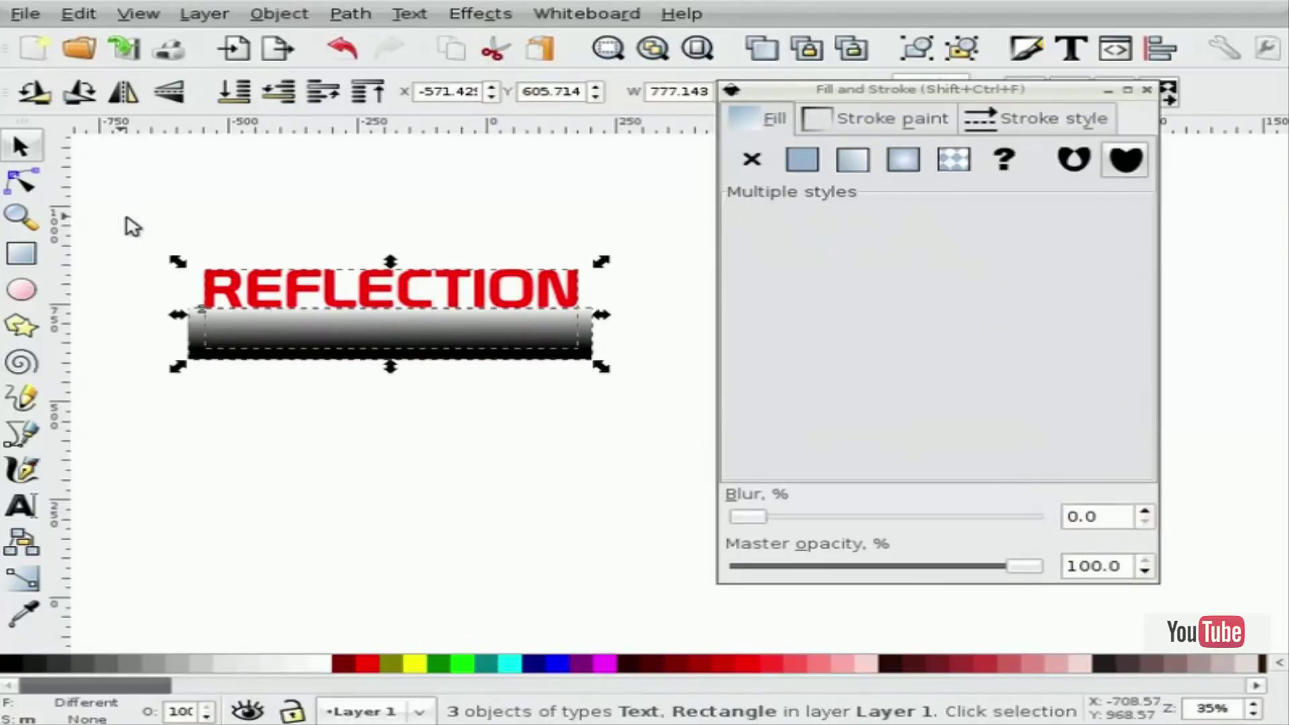
pyautogui.click(374, 399)
pyautogui.moveTo(630, 395); pyautogui.dragTo(143, 317)
pyautogui.click(279, 13)
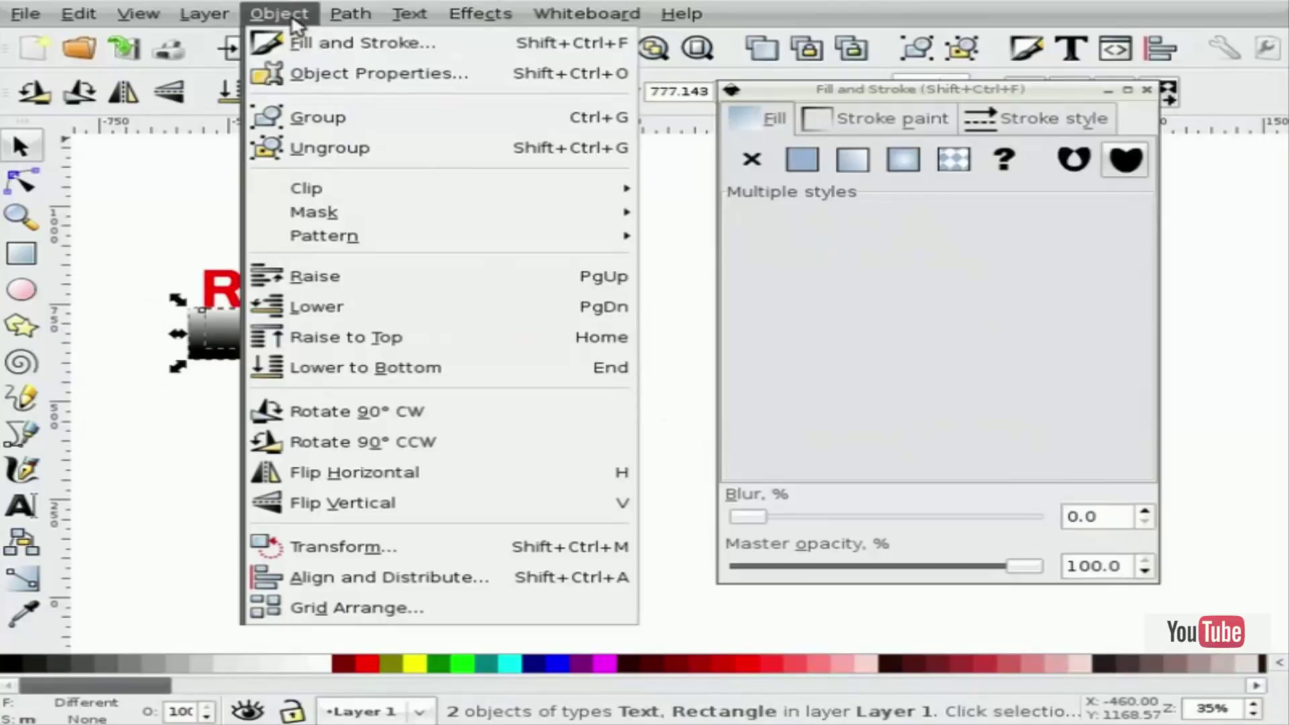
pyautogui.moveTo(314, 212)
pyautogui.click(674, 225)
pyautogui.click(462, 408)
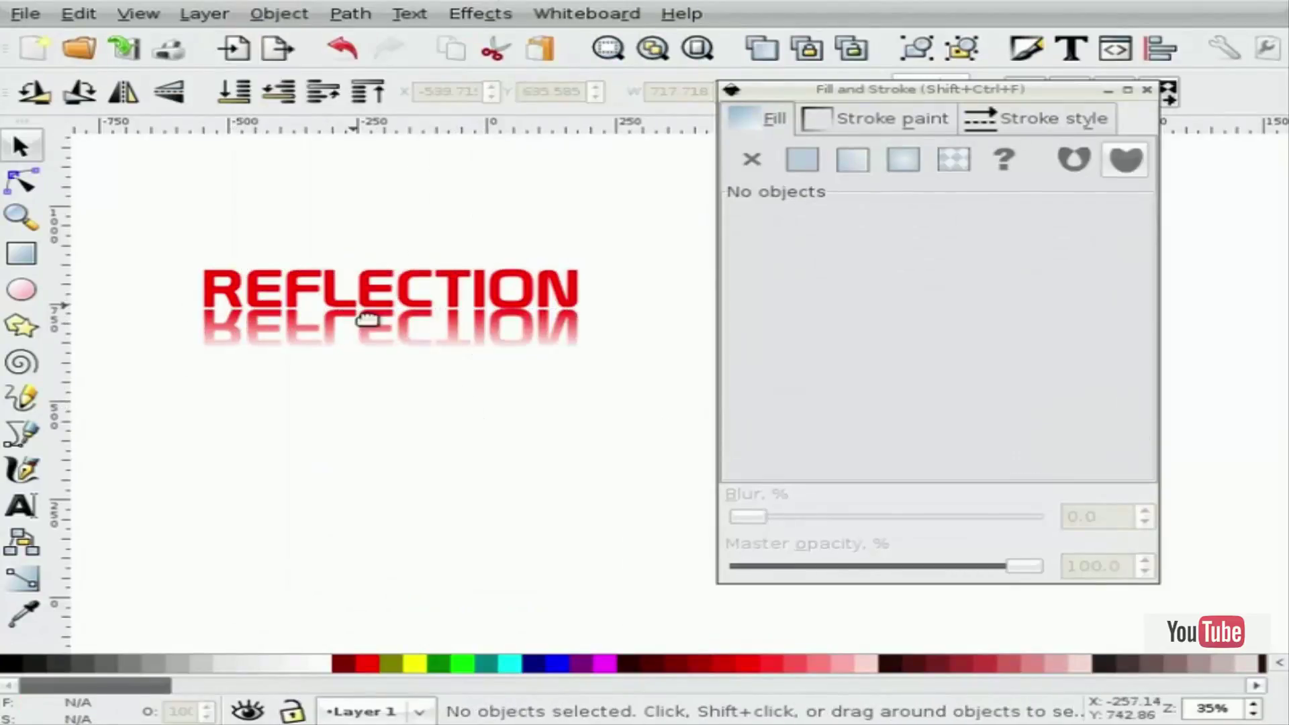
pyautogui.click(371, 345)
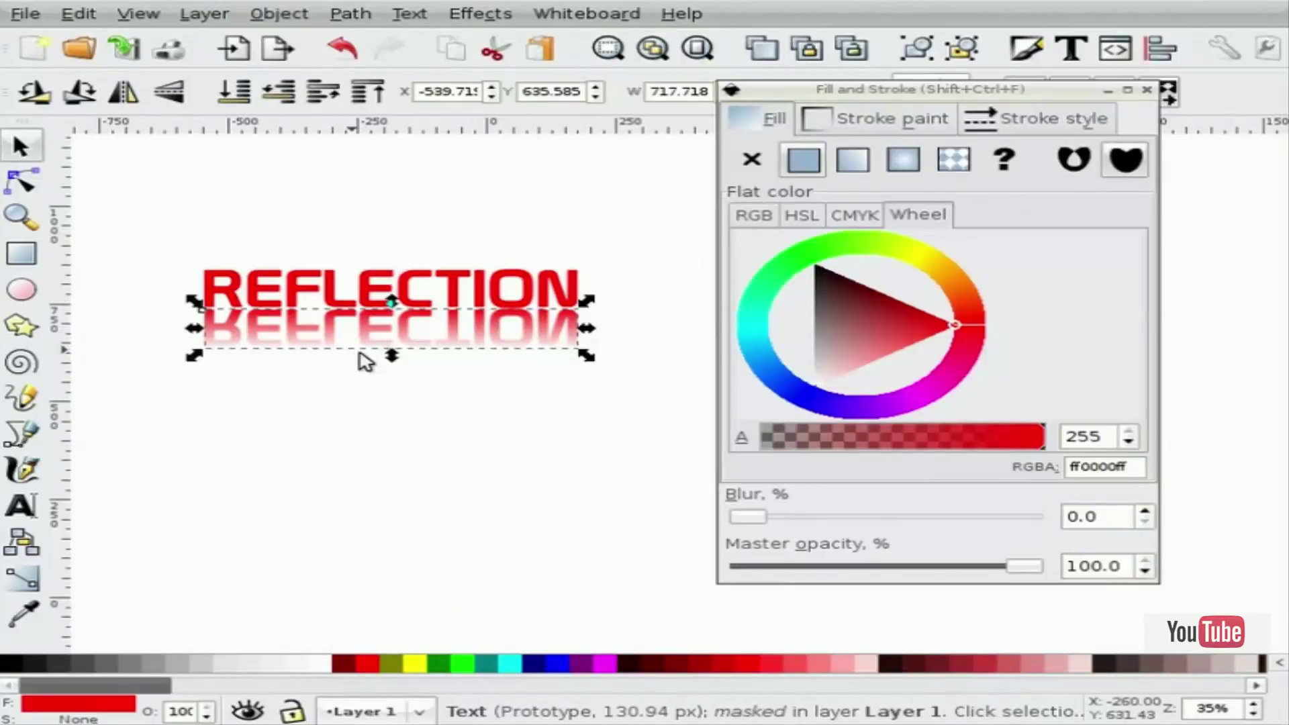
pyautogui.hotkey('ctrl', 'z')
# Drag the rectangle's gradient end handle up into the REFLECTION text.
pyautogui.click(417, 371)
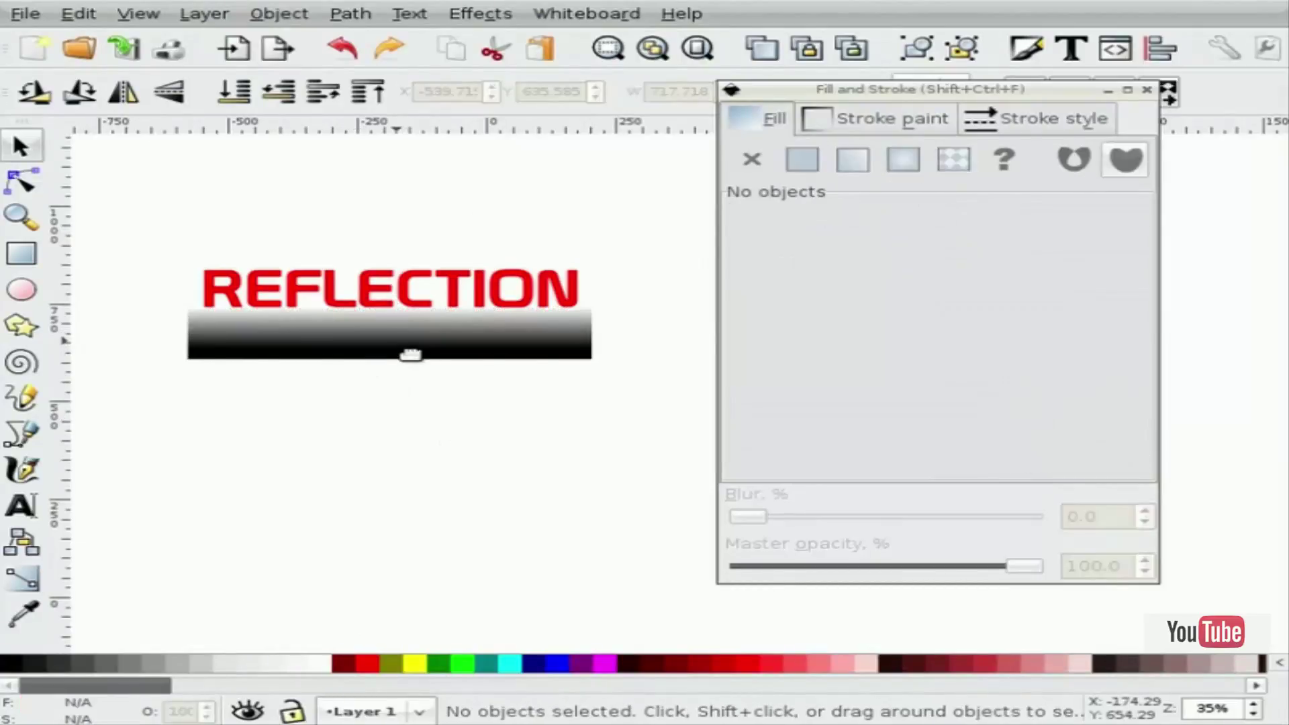
pyautogui.click(410, 355)
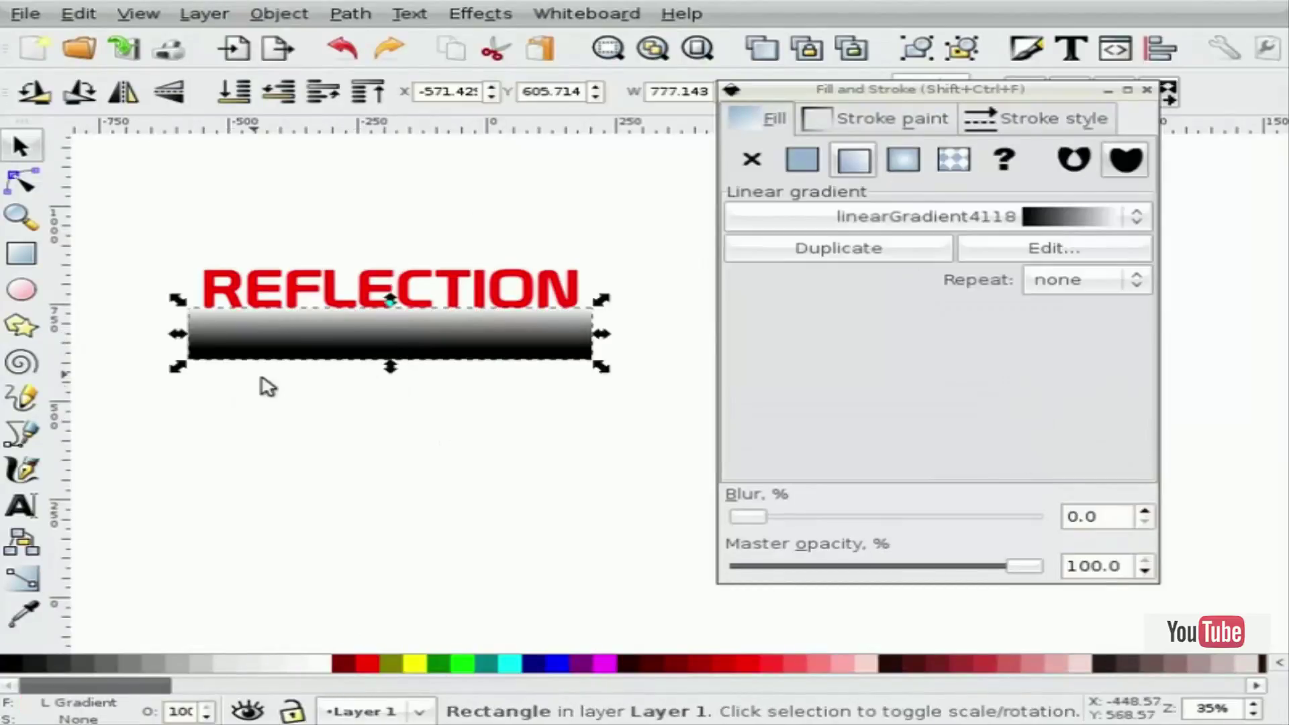
pyautogui.click(24, 581)
pyautogui.moveTo(376, 312); pyautogui.dragTo(379, 282)
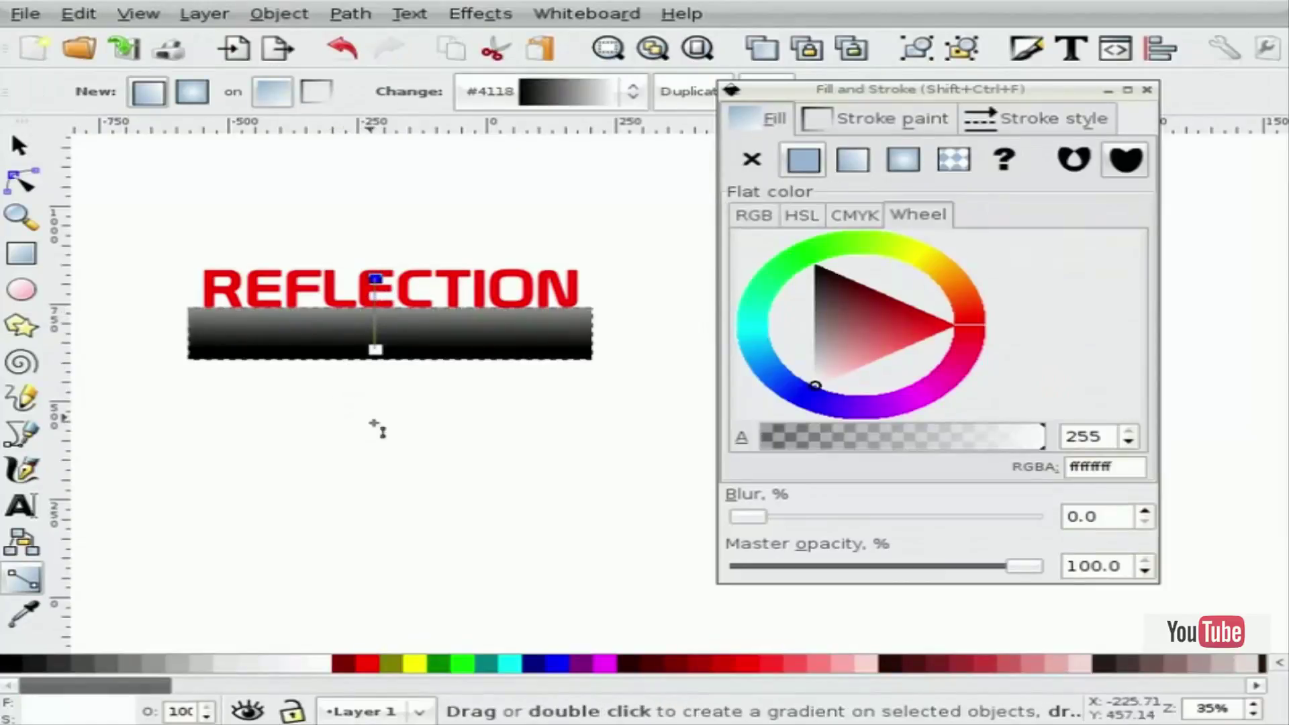
pyautogui.click(375, 349)
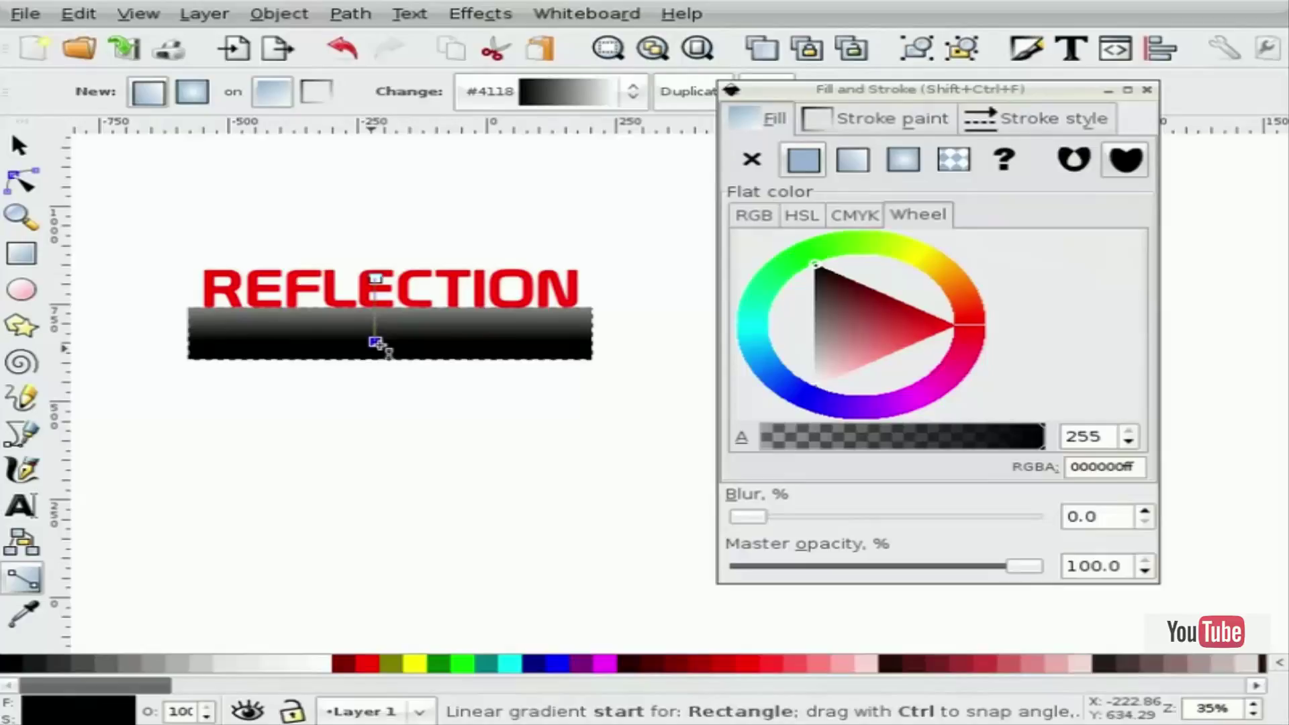
pyautogui.press('s')
pyautogui.click(447, 444)
# Select the flipped text and rectangle and apply Object > Mask > Set.
pyautogui.moveTo(631, 423); pyautogui.dragTo(153, 315)
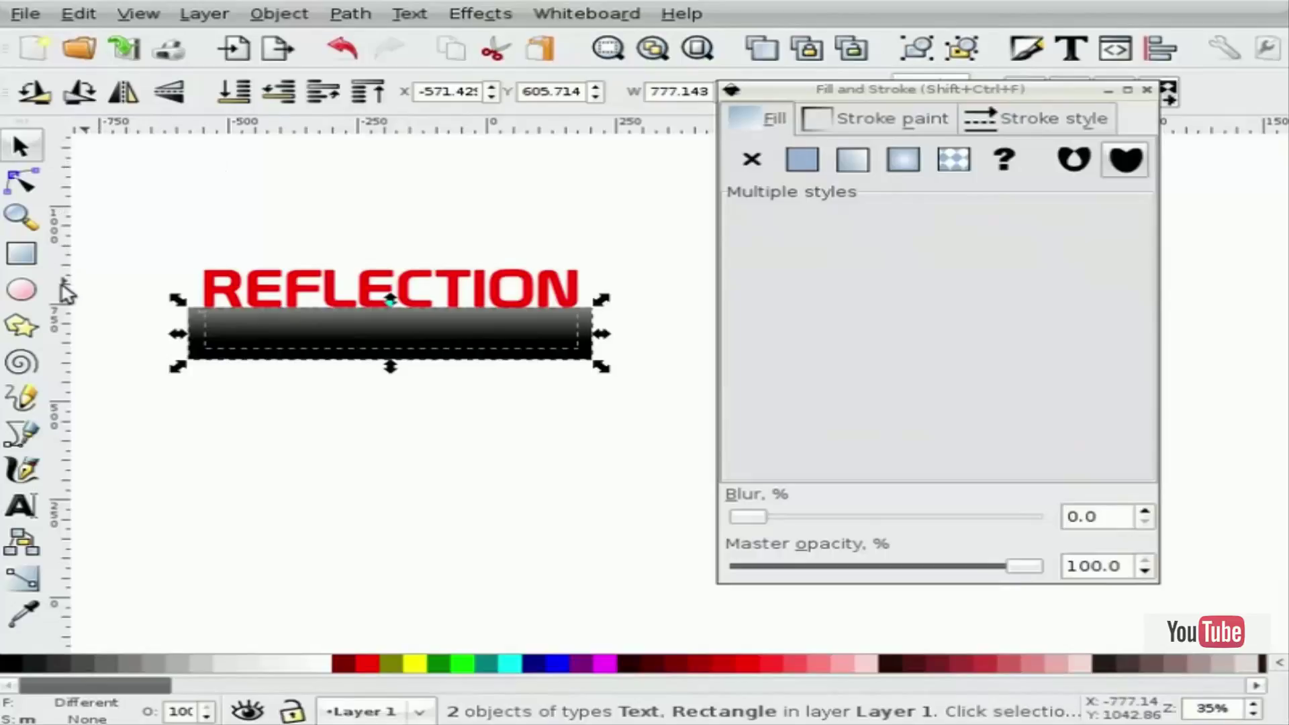
pyautogui.click(280, 13)
pyautogui.moveTo(339, 216)
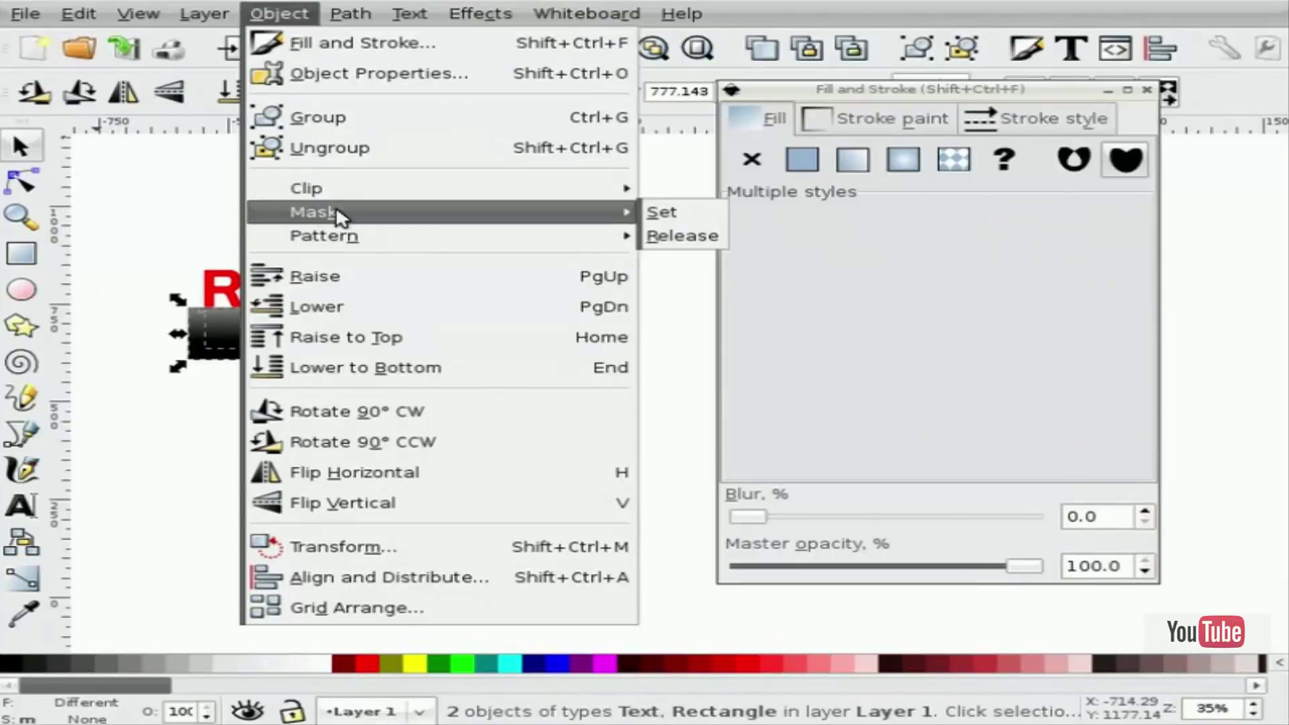
pyautogui.click(661, 212)
pyautogui.click(440, 430)
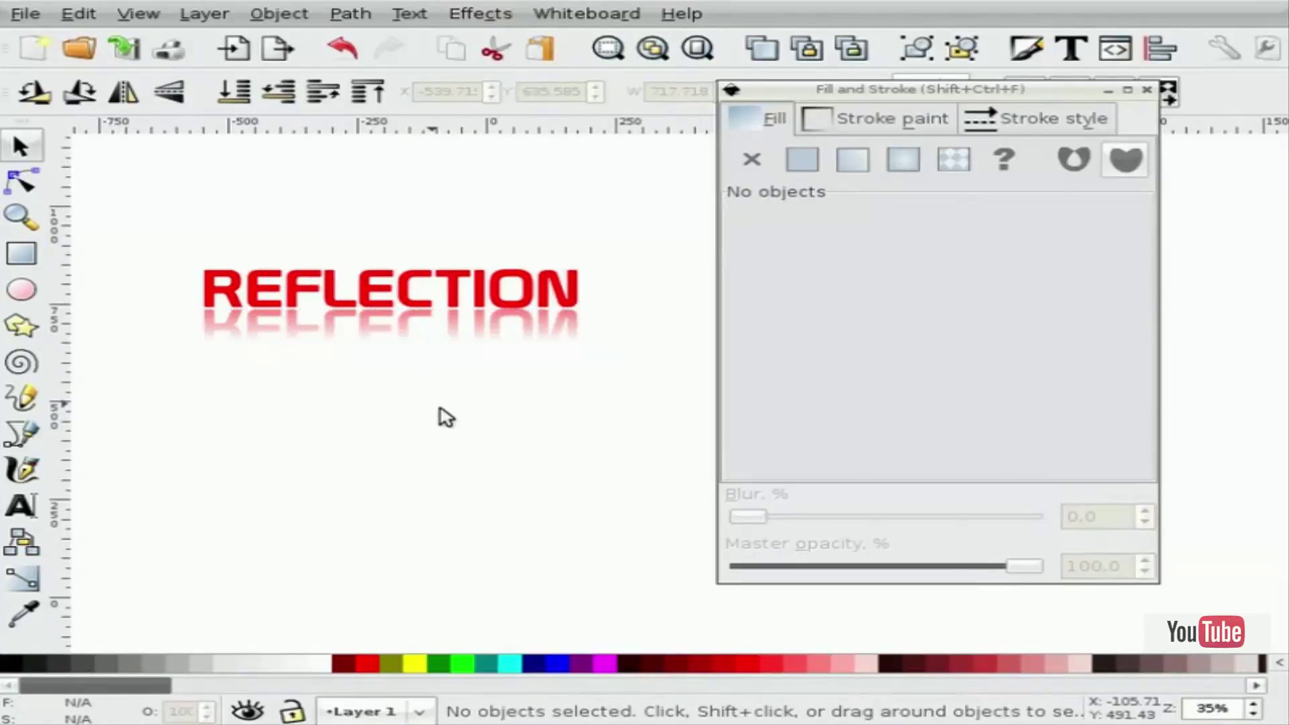
# Duplicate REFLECTION and slide the copy to the right, level with the original.
pyautogui.click(447, 283)
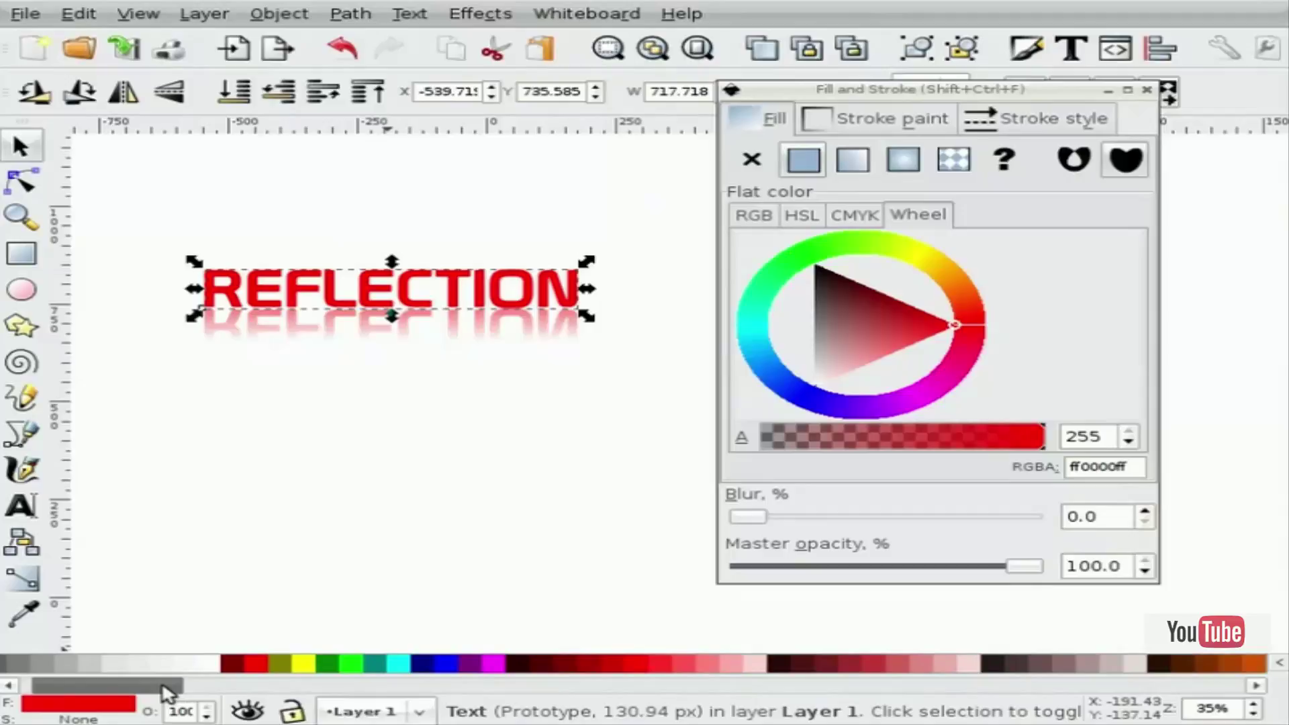
pyautogui.hotkey('ctrl', 'd')
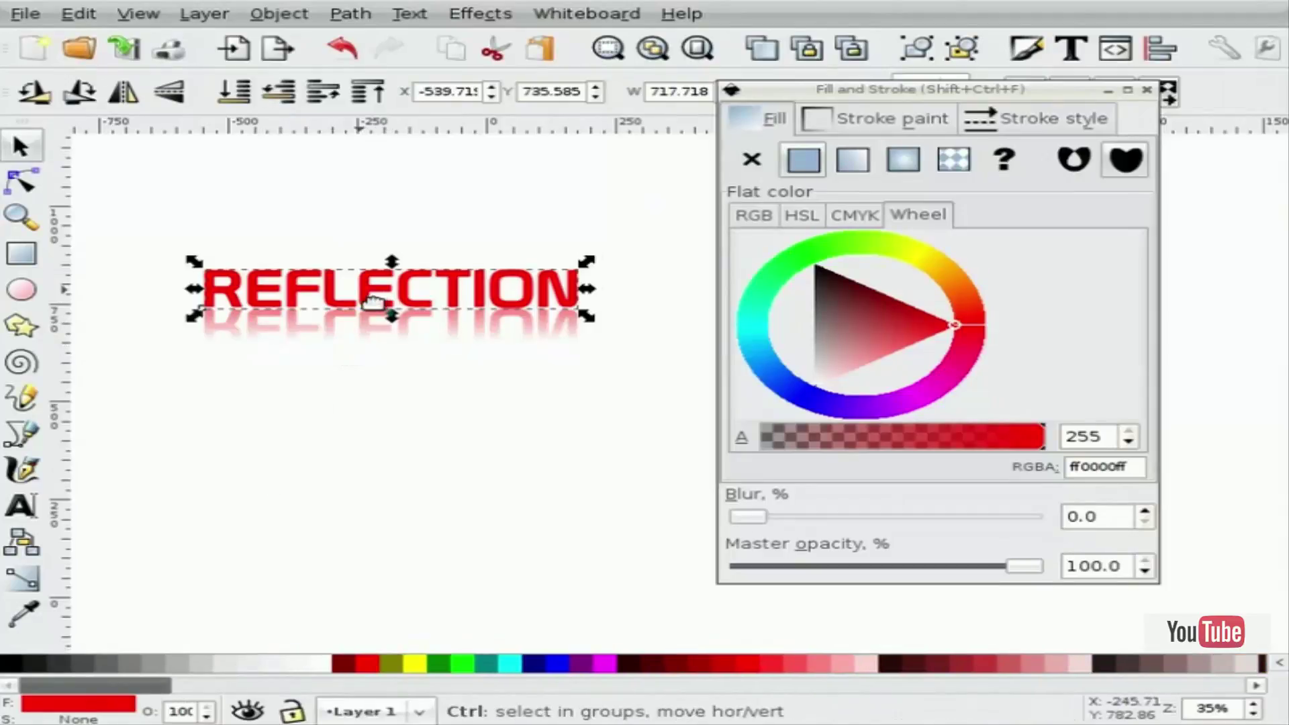
pyautogui.moveTo(336, 293); pyautogui.dragTo(724, 320)
pyautogui.click(1148, 90)
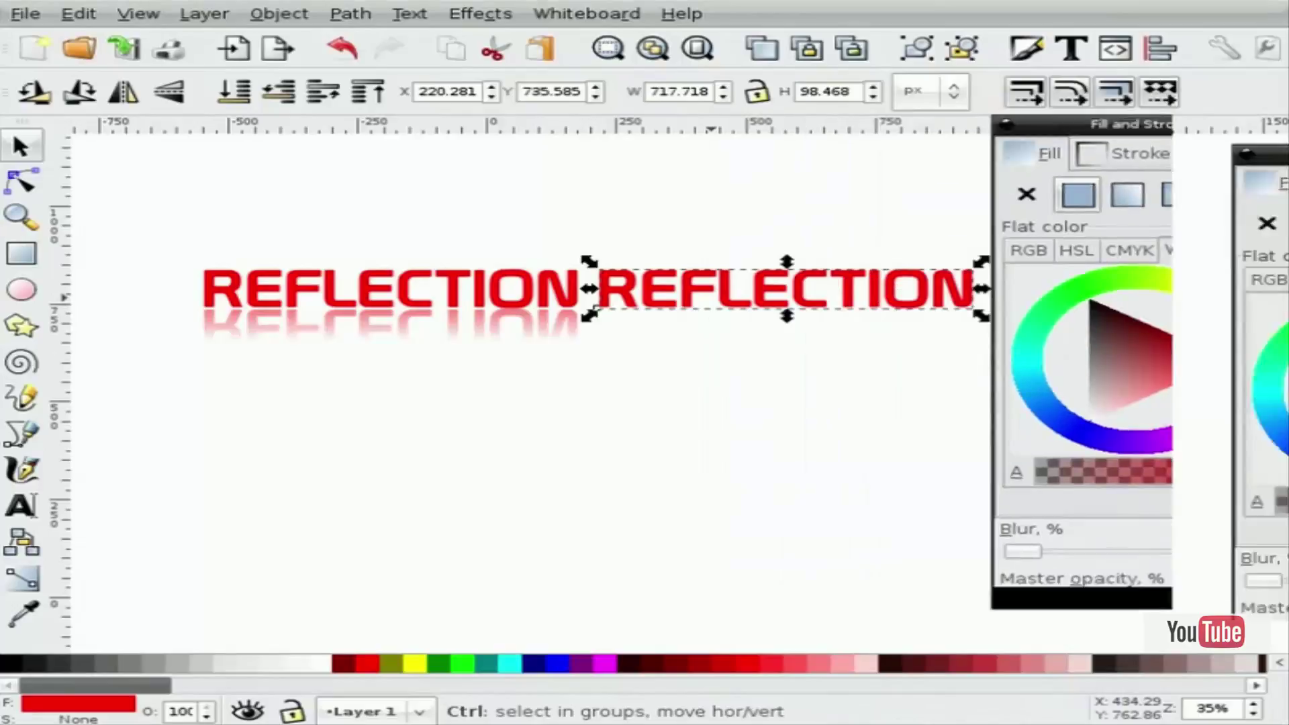
pyautogui.click(973, 330)
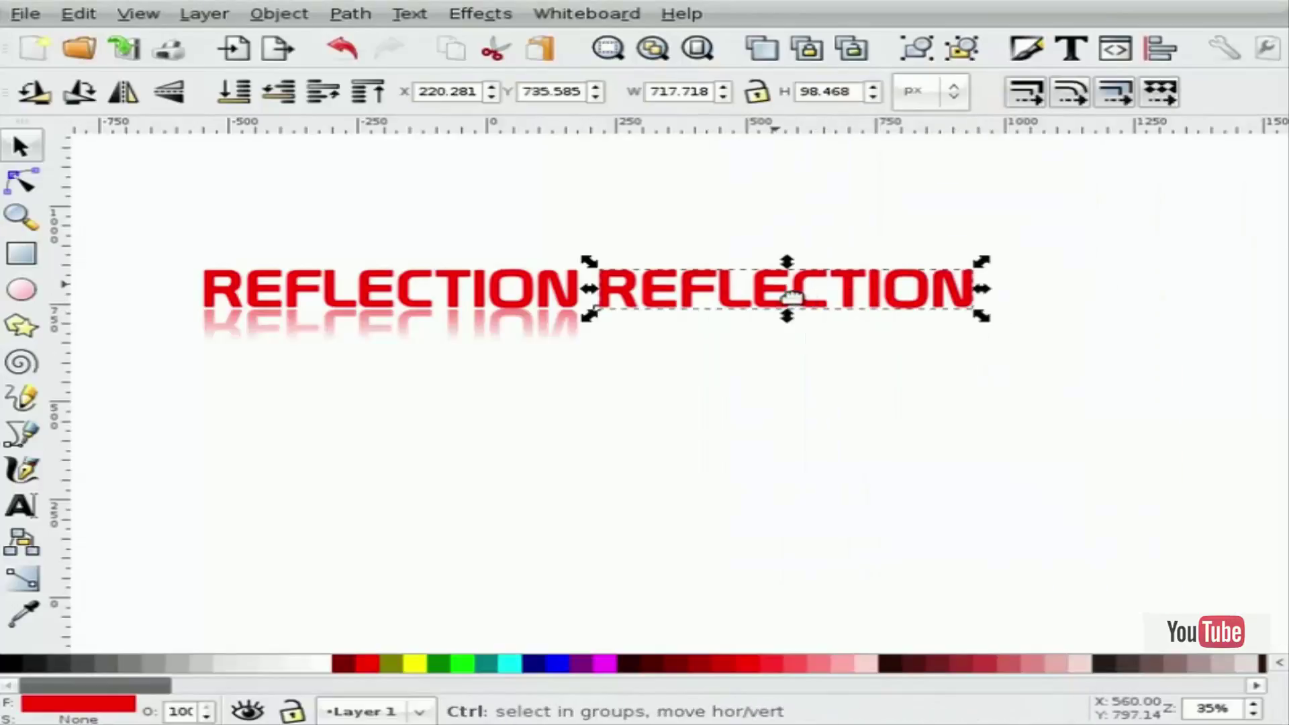
pyautogui.moveTo(835, 295); pyautogui.dragTo(958, 296)
pyautogui.click(821, 394)
# Convert the copied REFLECTION text into a 282-node path.
pyautogui.click(884, 309)
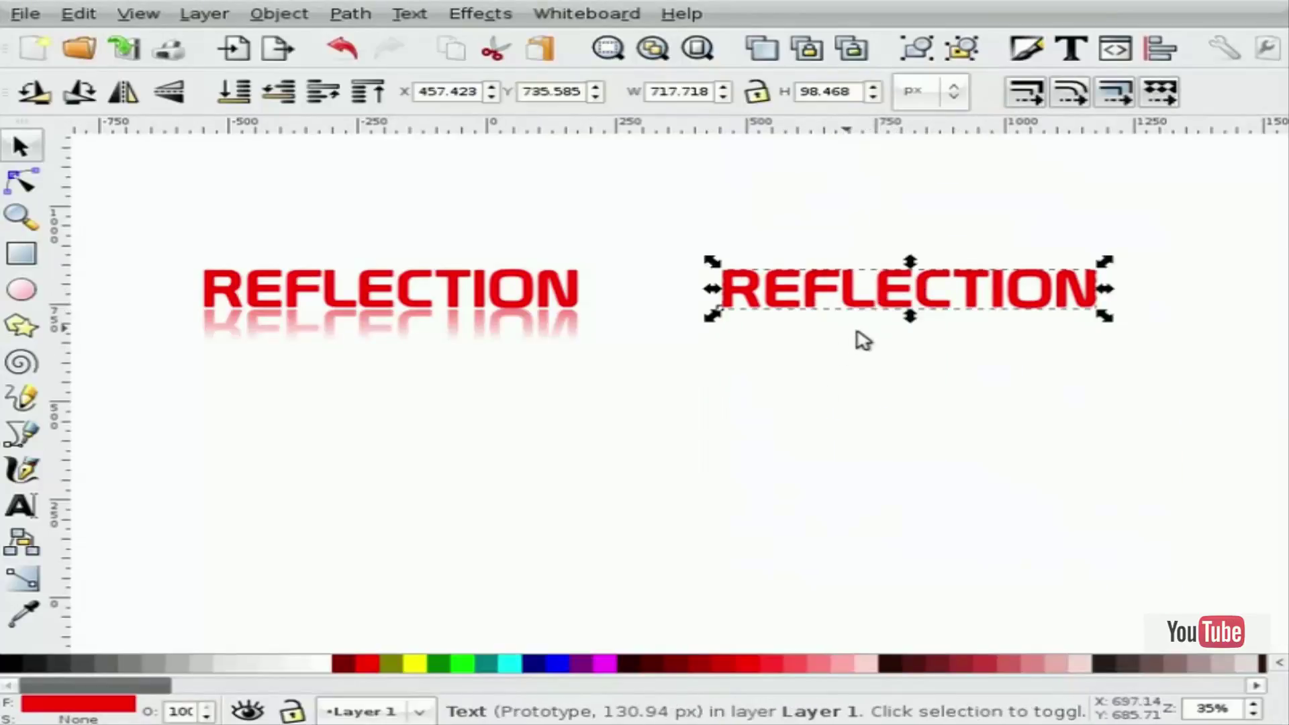
pyautogui.hotkey('ctrl', 'shift', 'c')
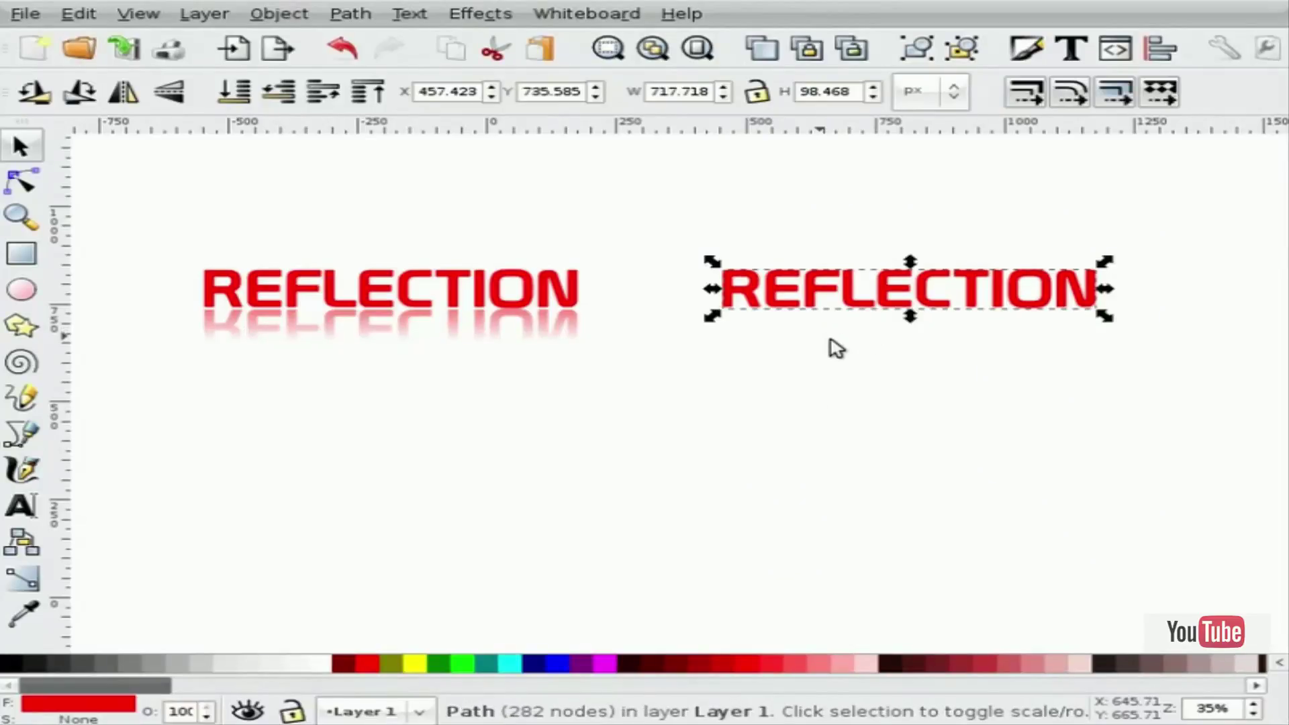
pyautogui.click(279, 14)
pyautogui.moveTo(350, 15)
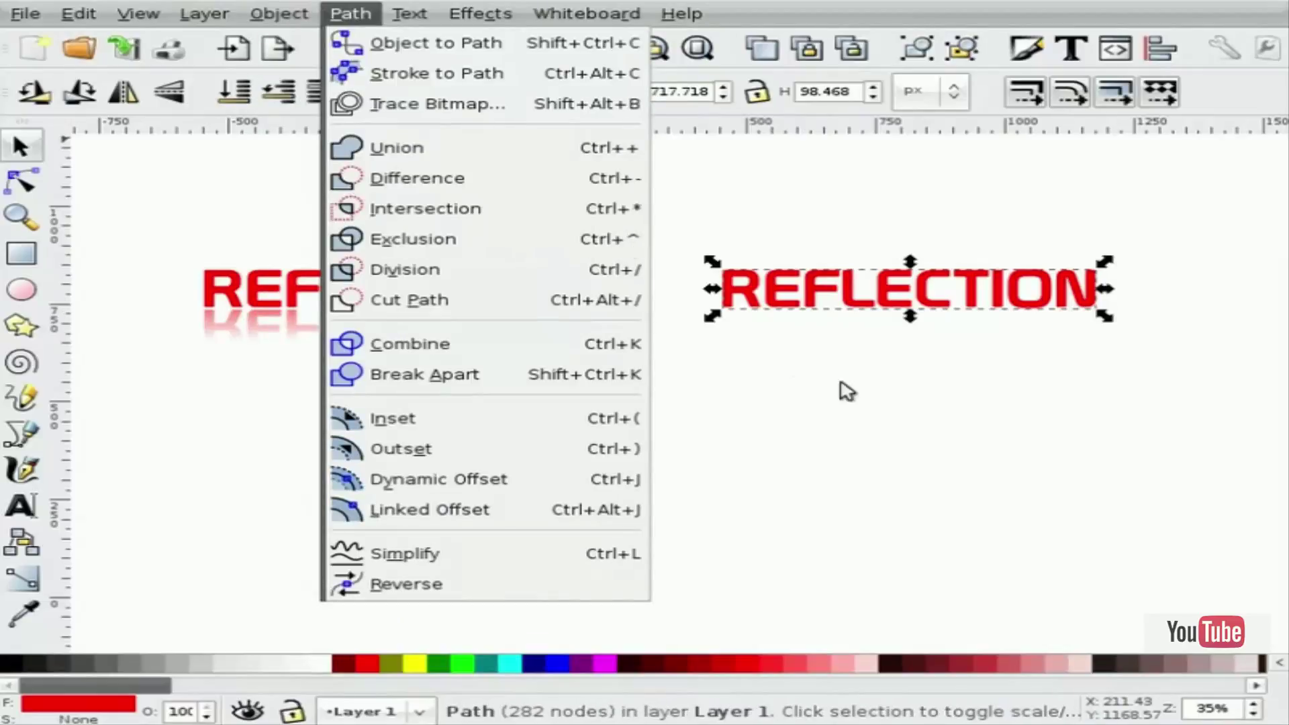
pyautogui.click(892, 350)
pyautogui.click(910, 316)
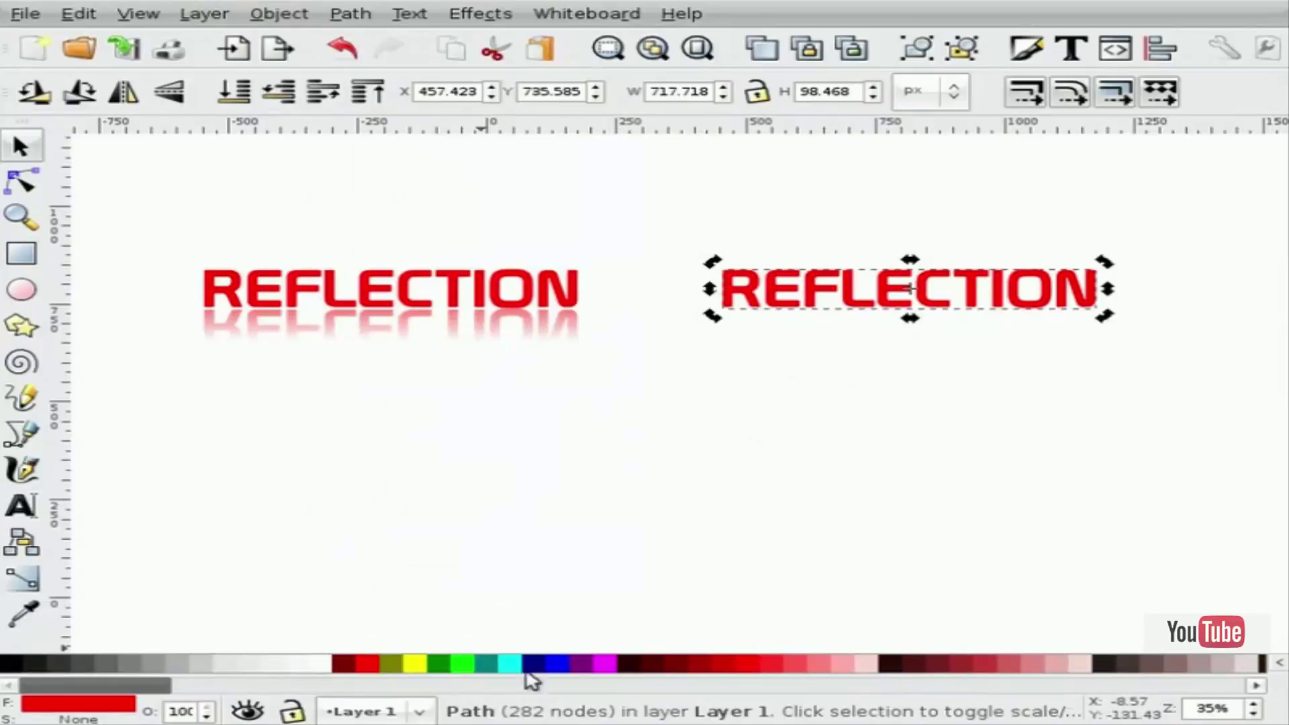
pyautogui.click(752, 462)
pyautogui.click(27, 435)
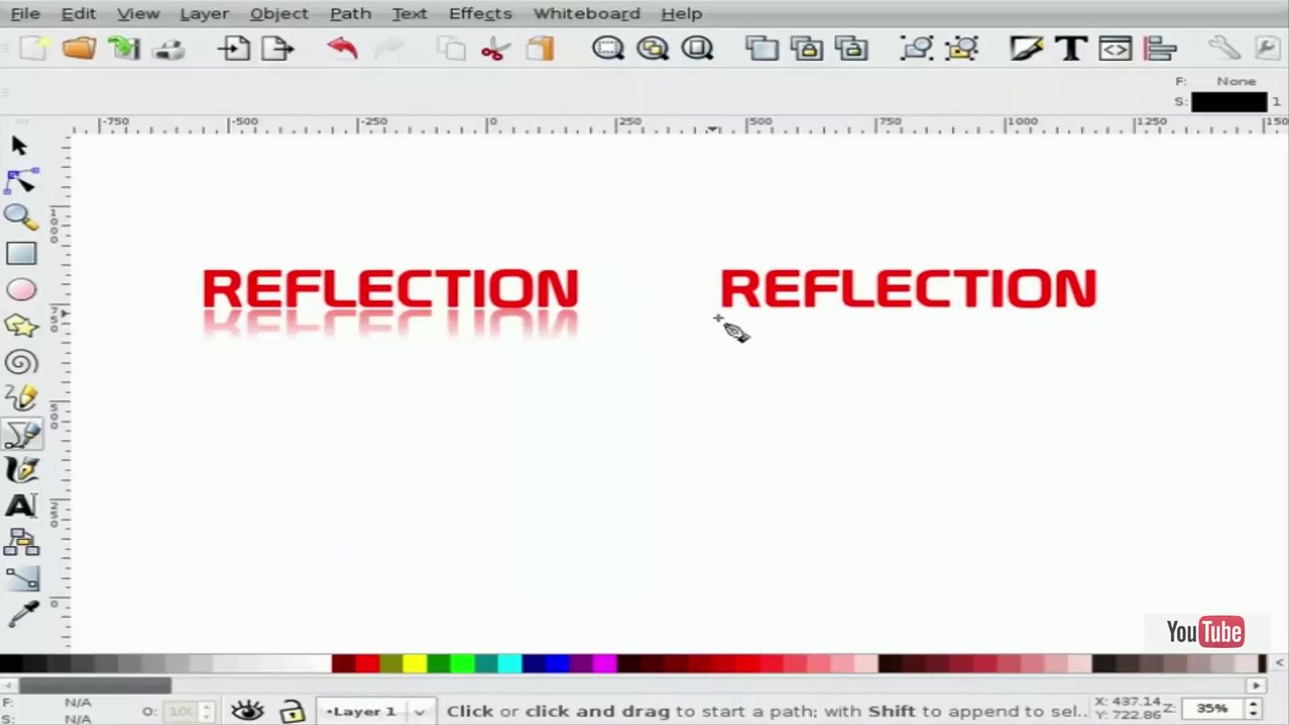
# Draw a closed four-node guide quad over the right-hand REFLECTION, taller at left, sloping down to the right.
pyautogui.click(714, 317)
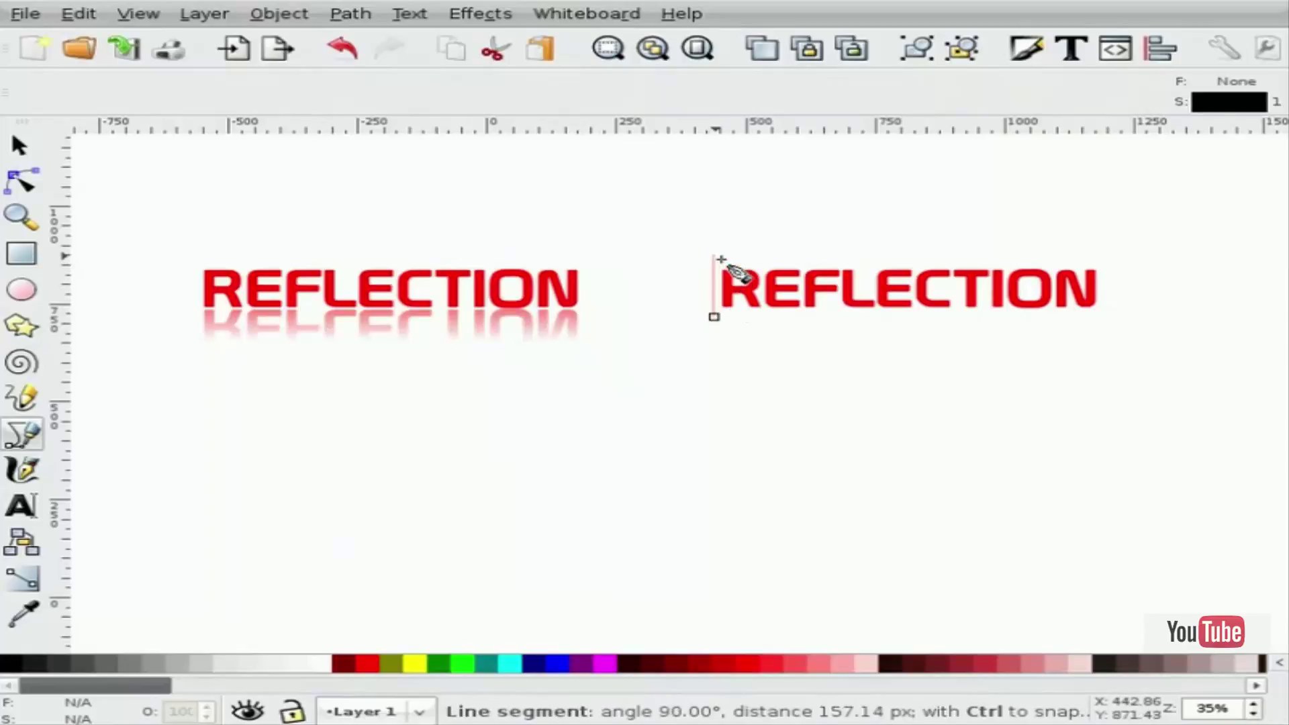
pyautogui.click(715, 246)
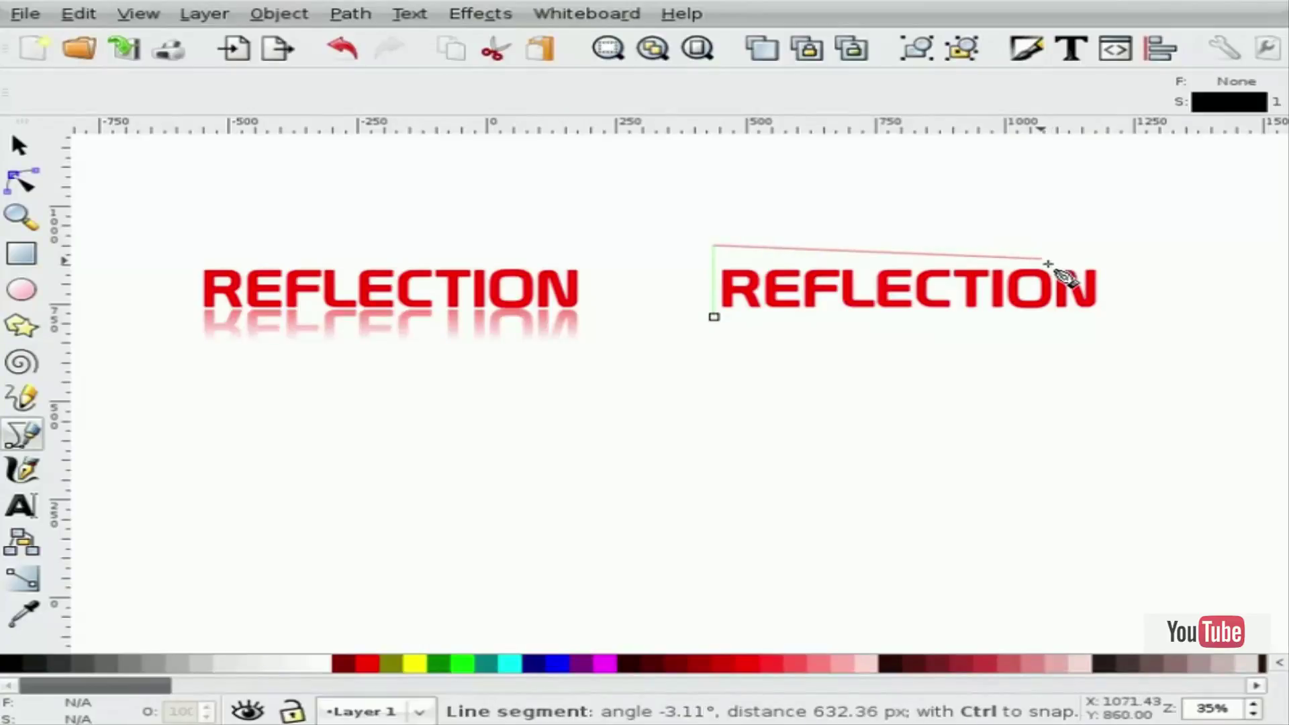
pyautogui.click(1083, 256)
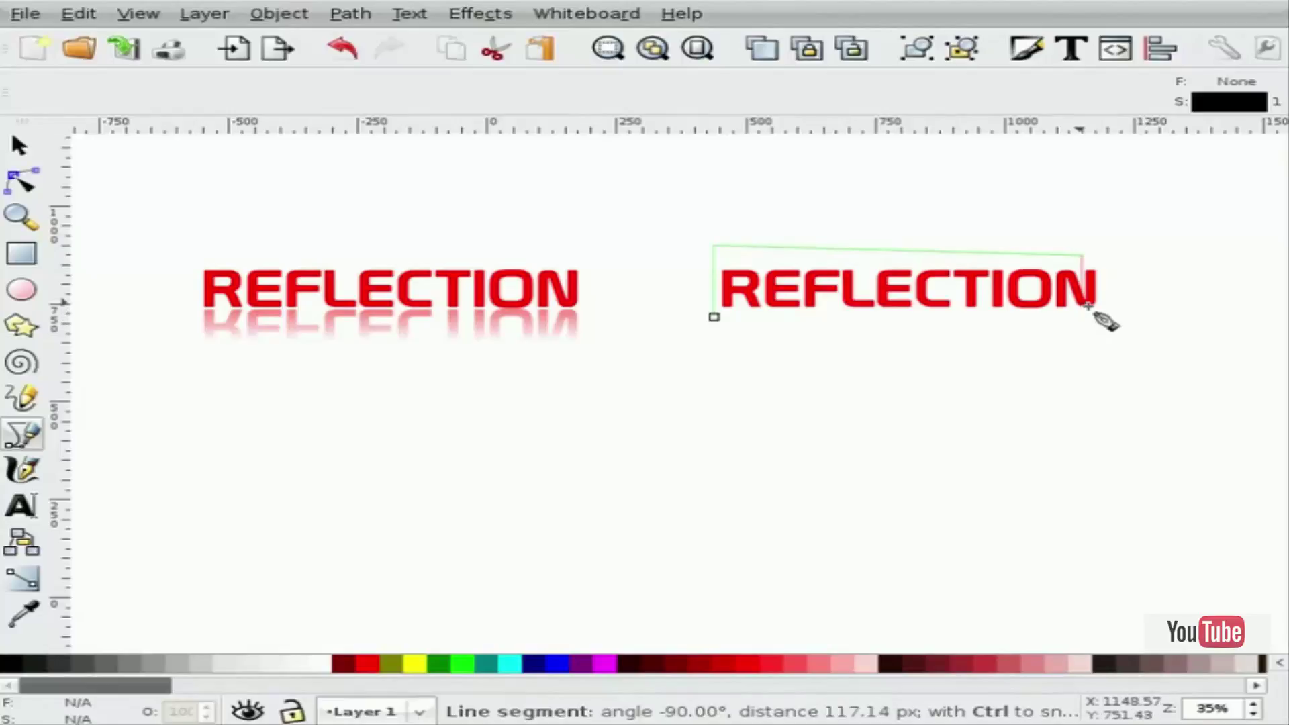
pyautogui.click(1085, 306)
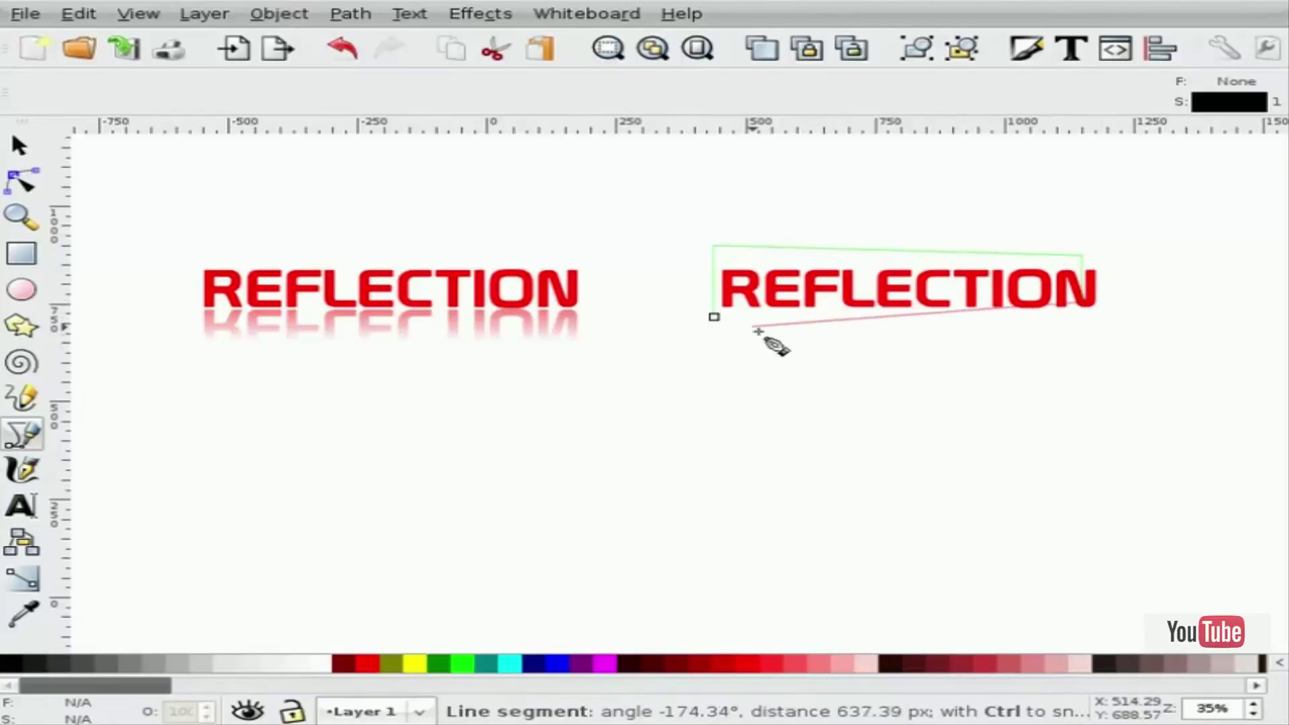
pyautogui.click(714, 317)
# Apply Modify Path > Perspective to the REFLECTION text using the quad, then delete the quad.
pyautogui.press('s')
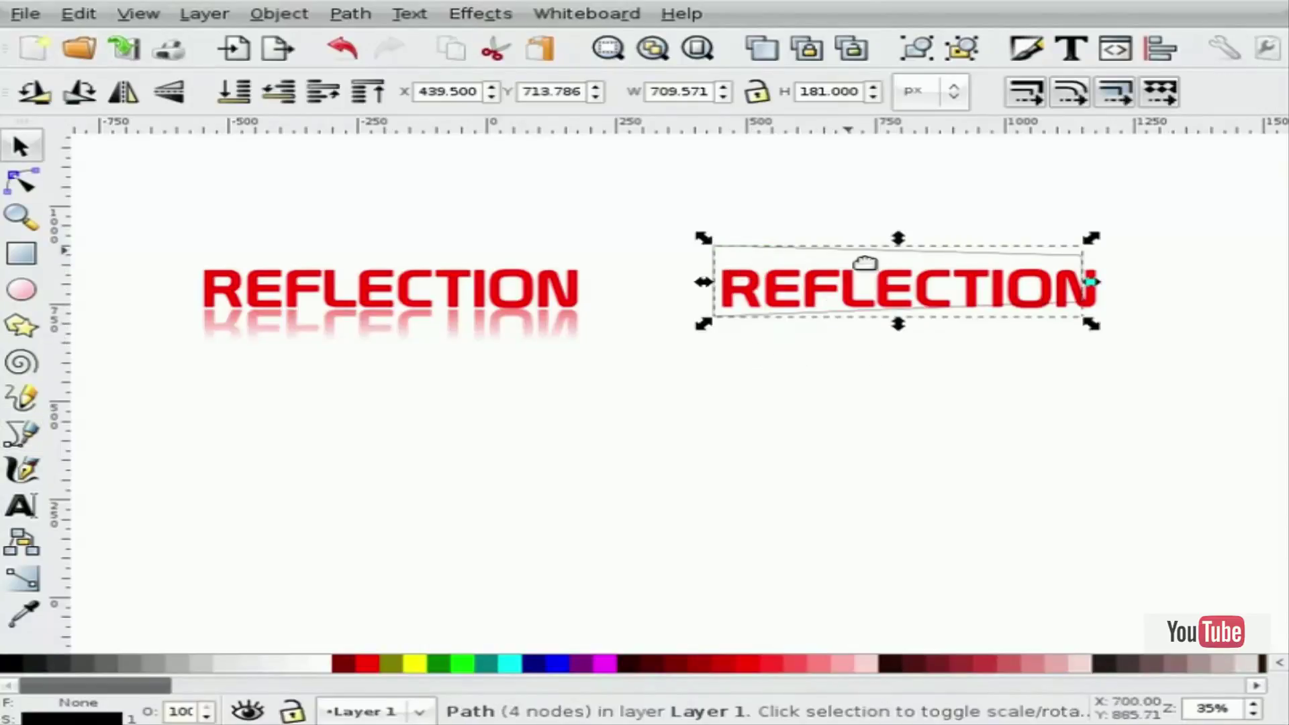
pyautogui.keyDown('shift'); pyautogui.click(794, 306); pyautogui.keyUp('shift')
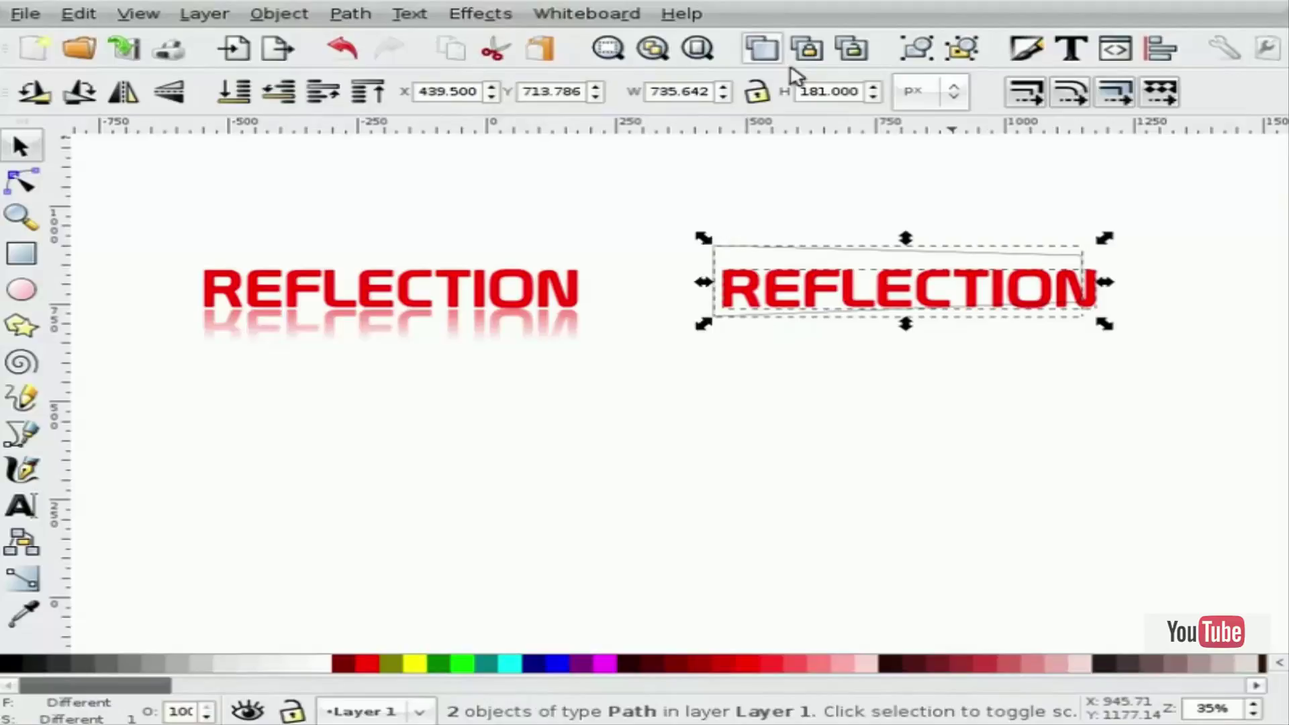
pyautogui.click(480, 13)
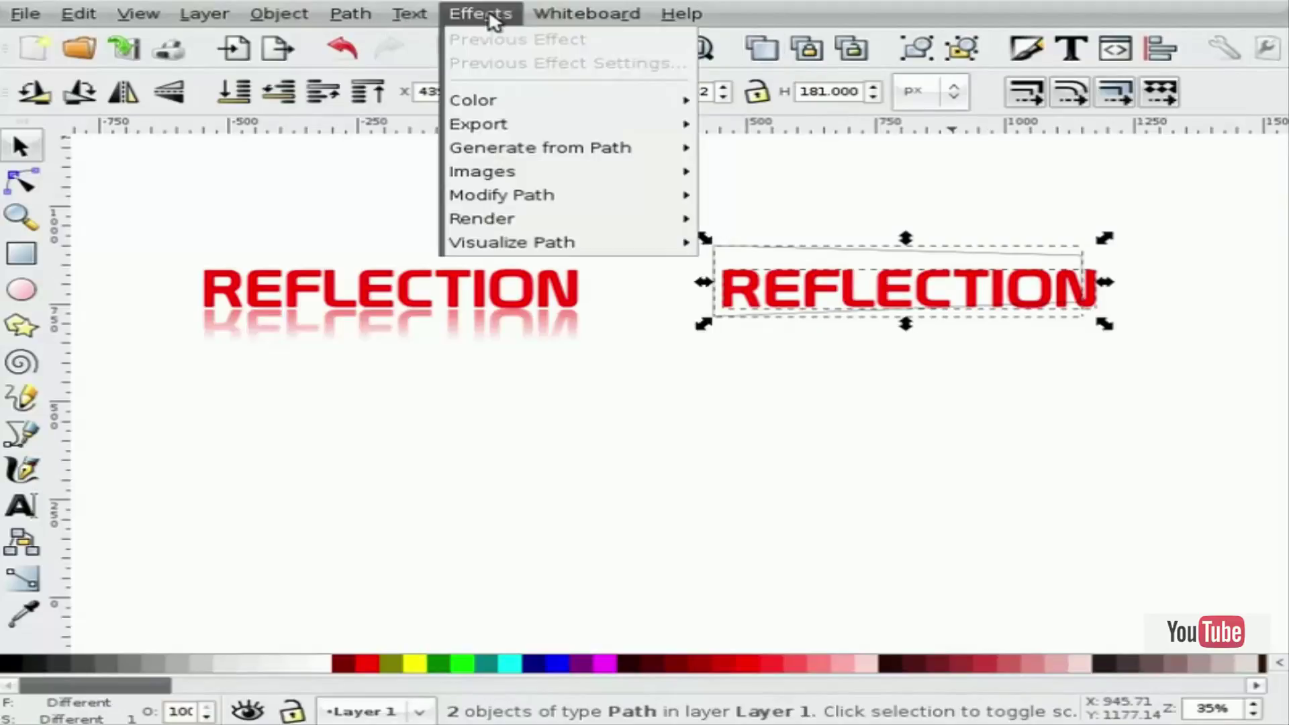
pyautogui.moveTo(520, 201)
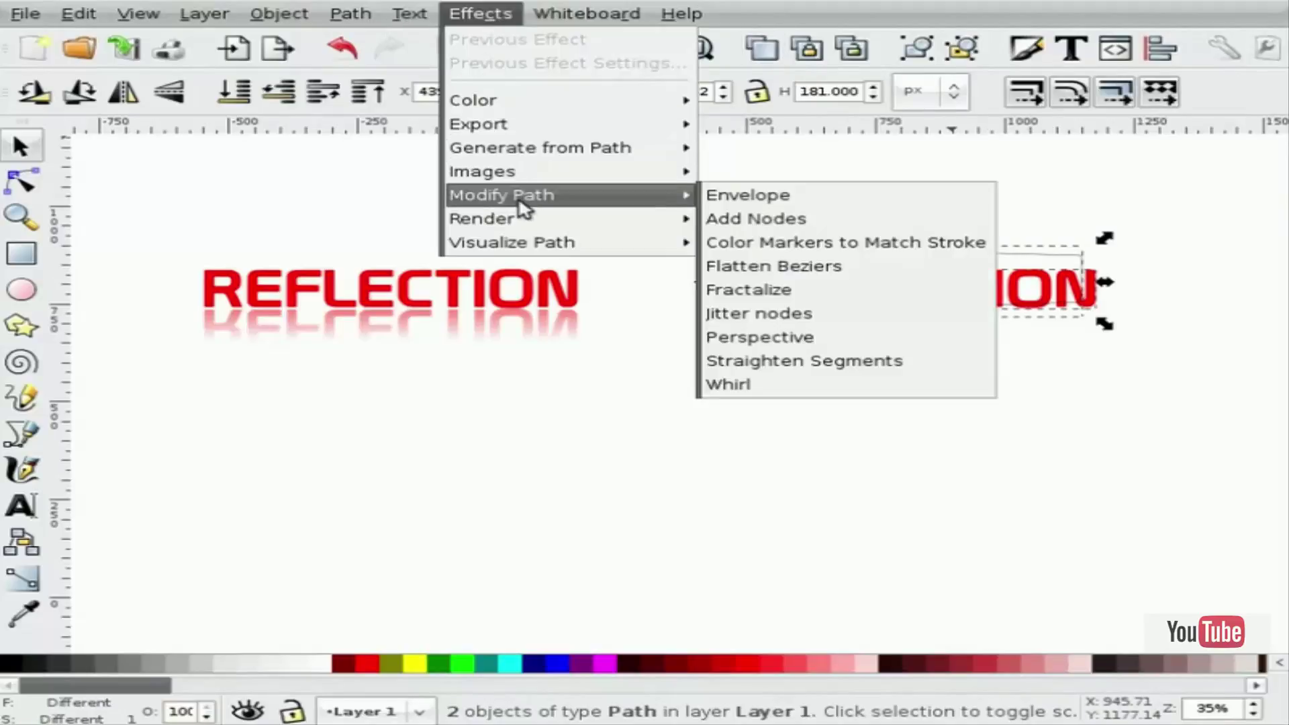
pyautogui.click(779, 337)
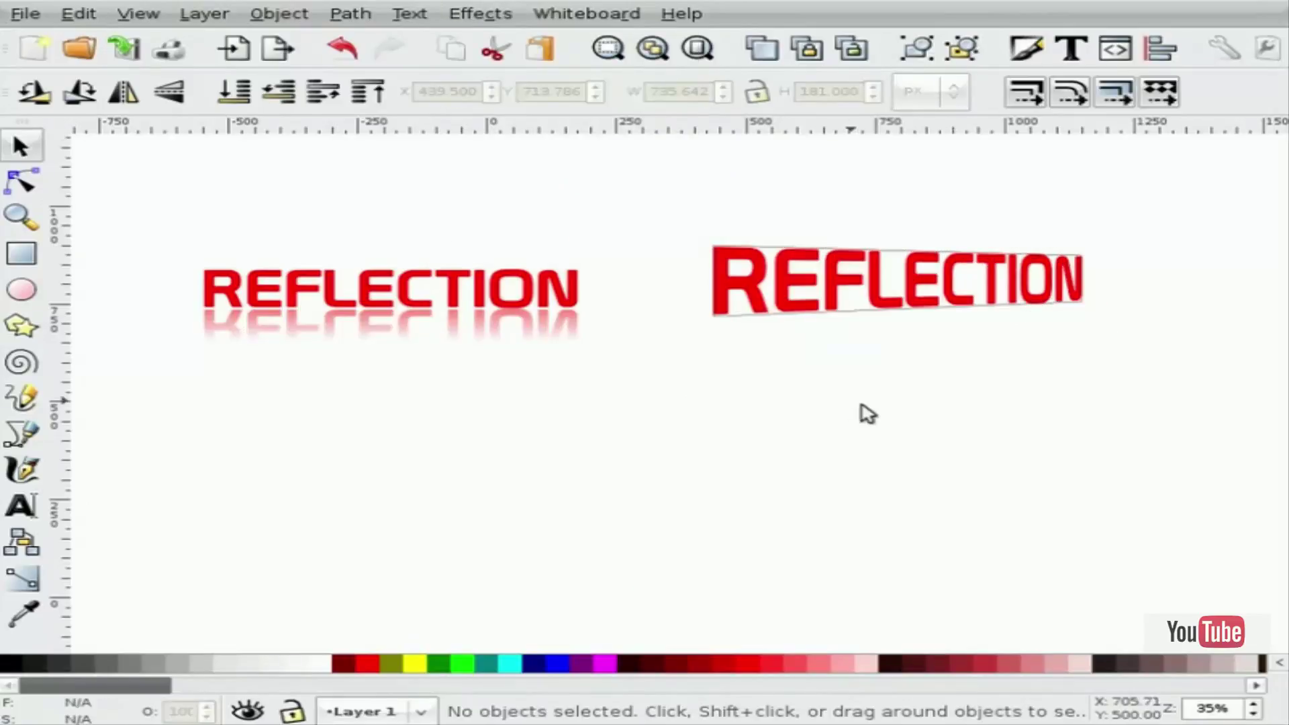
pyautogui.click(871, 327)
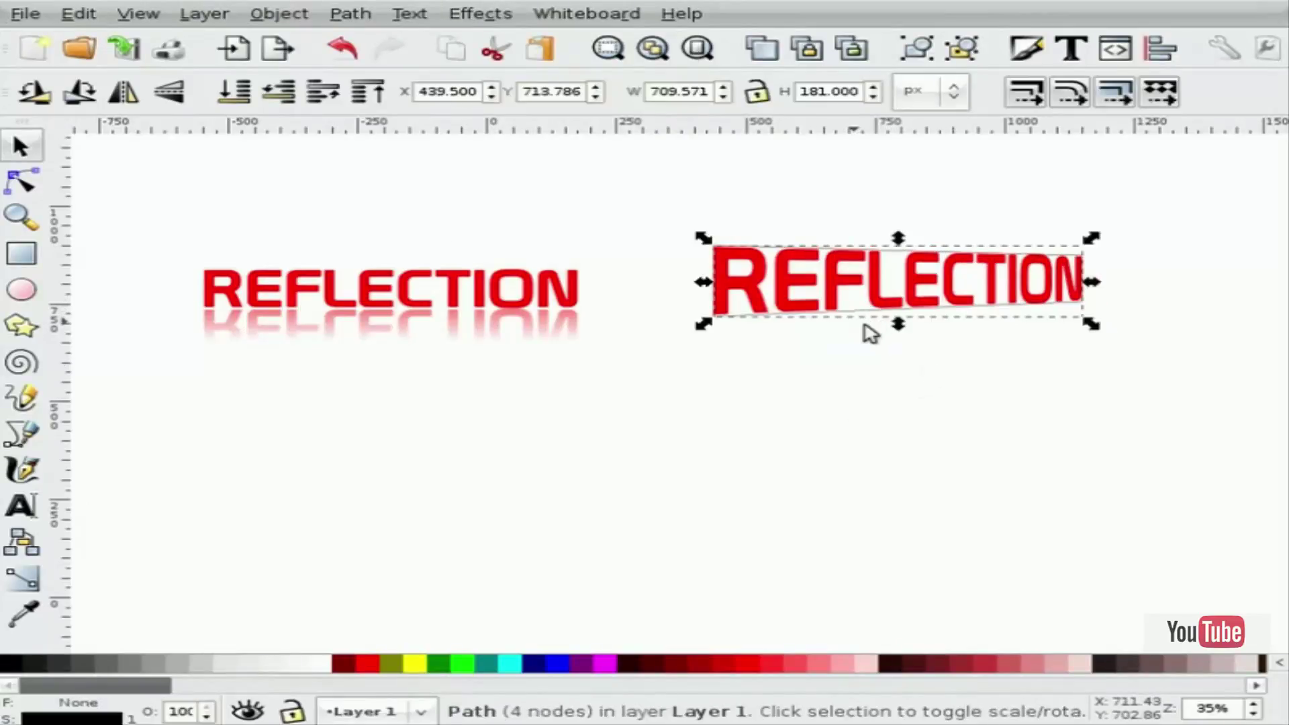
pyautogui.press('Escape')
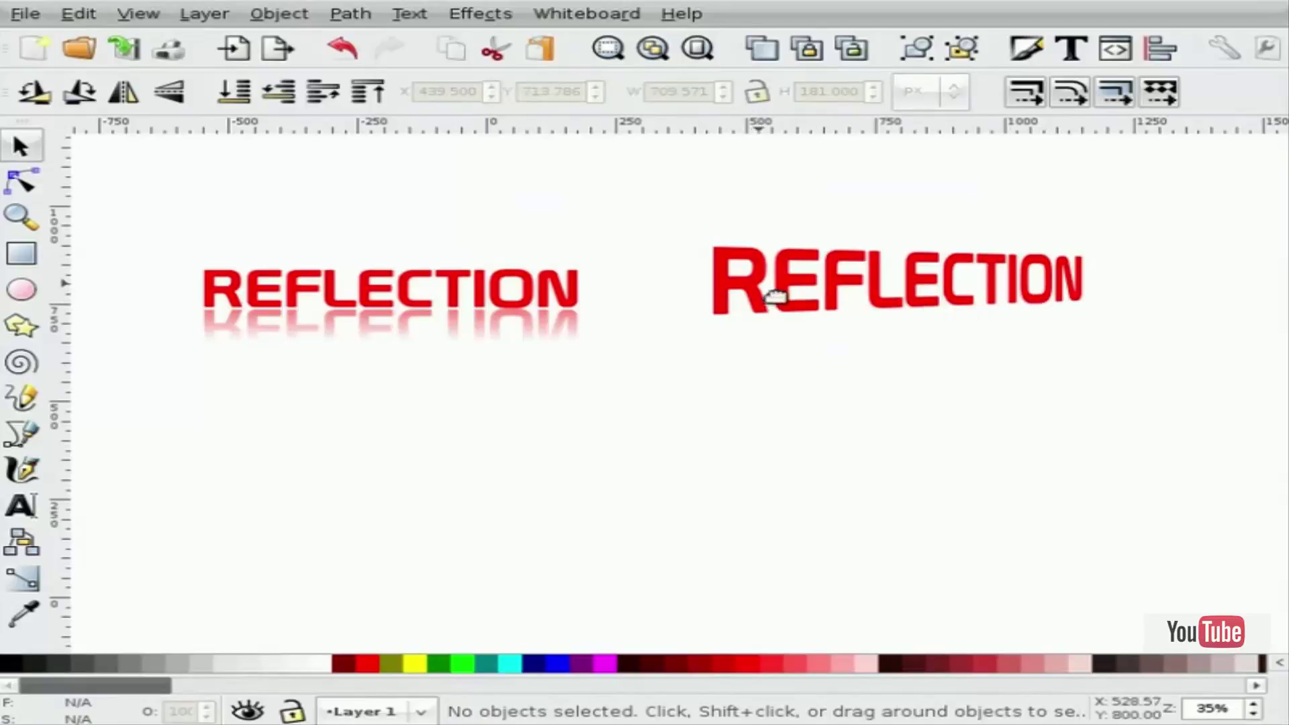
# Duplicate the perspective REFLECTION, flip the copy vertically and move it straight down below the original.
pyautogui.click(851, 290)
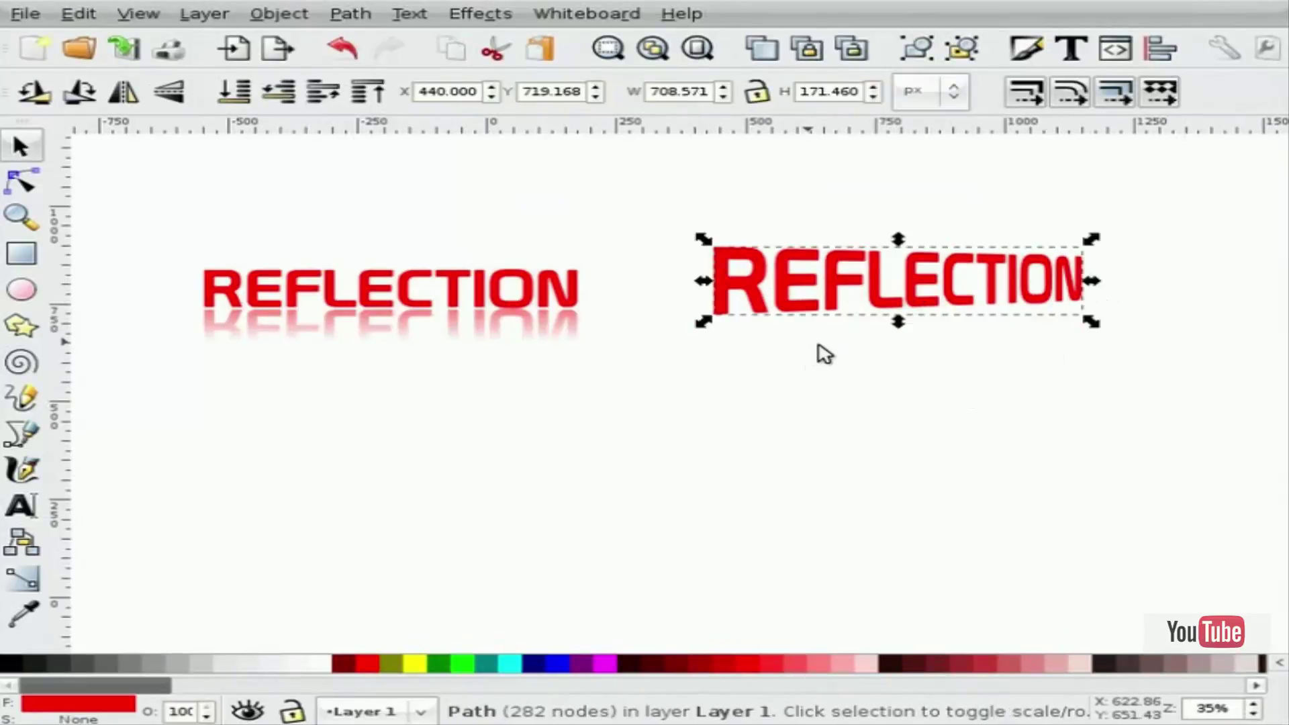
pyautogui.click(854, 293)
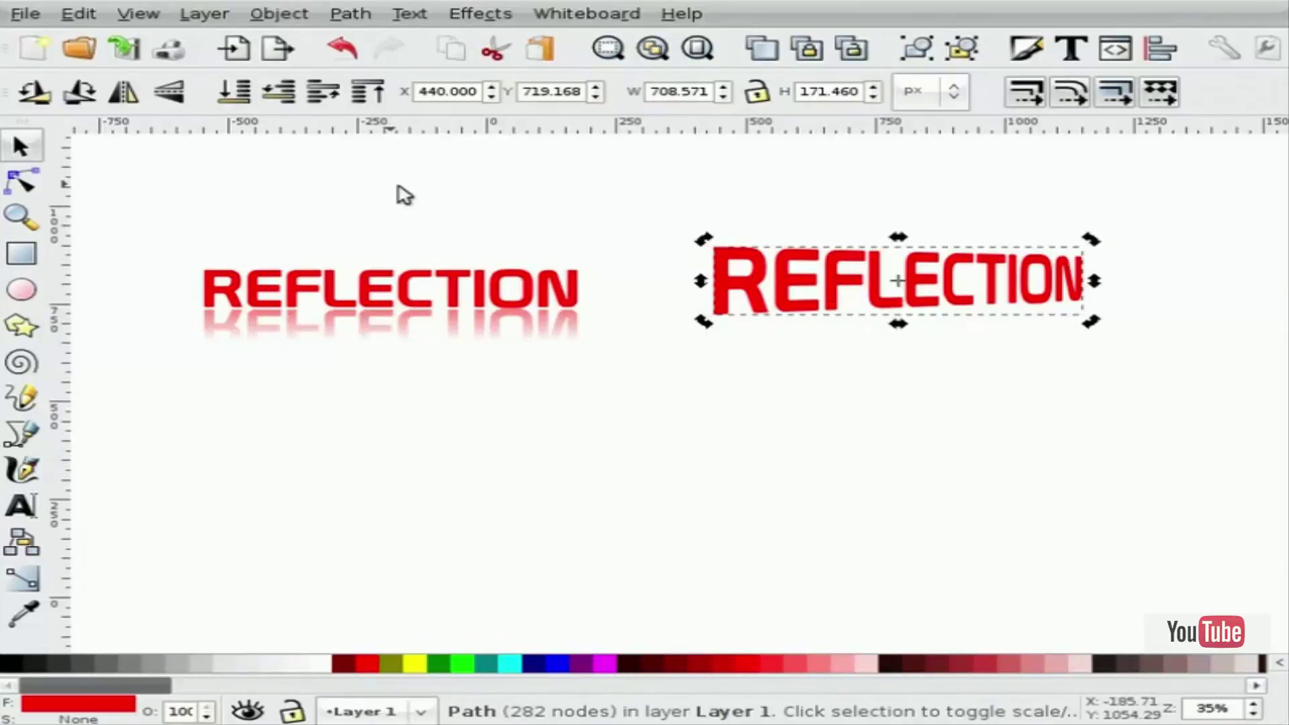
pyautogui.click(81, 16)
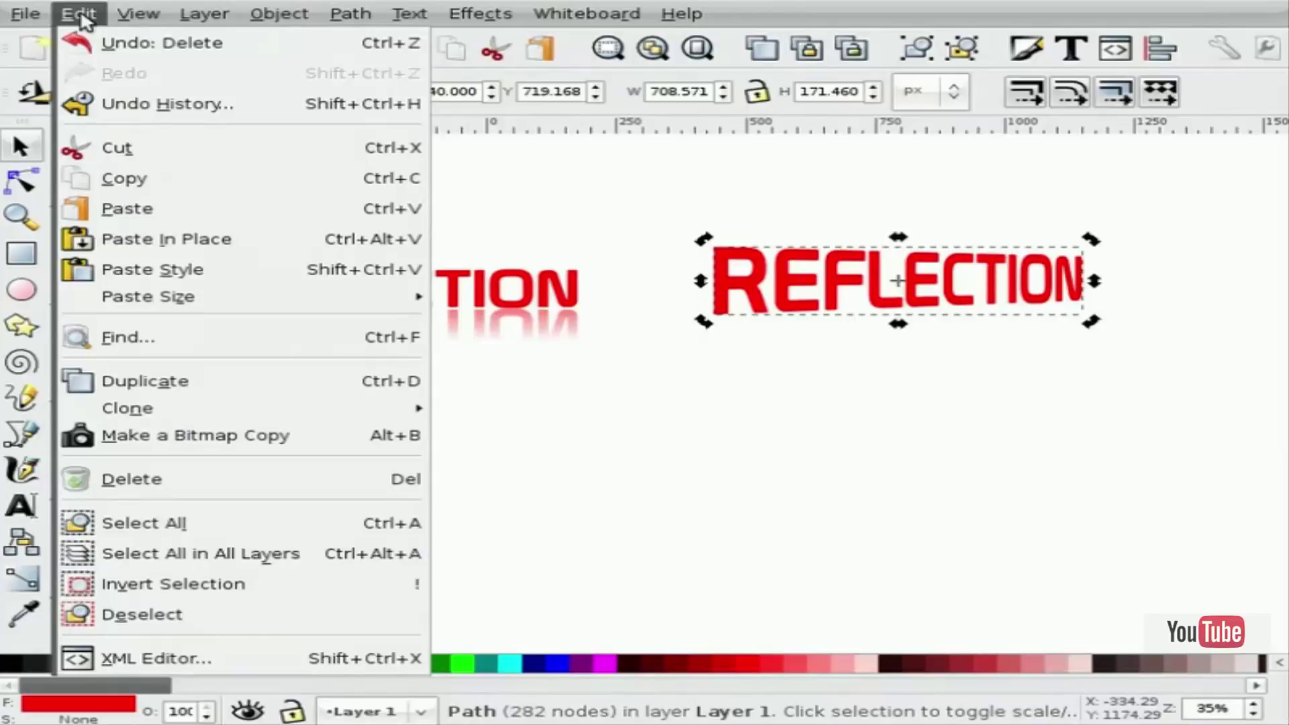
pyautogui.click(158, 381)
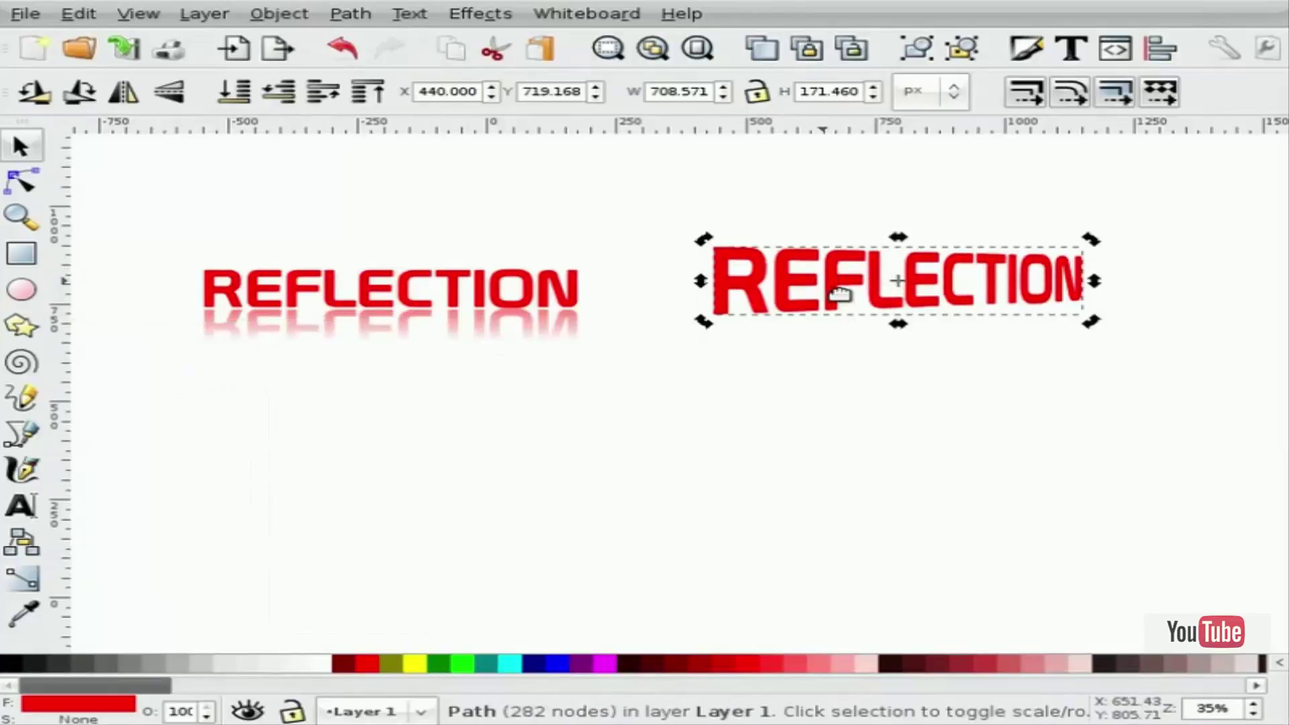
pyautogui.click(168, 91)
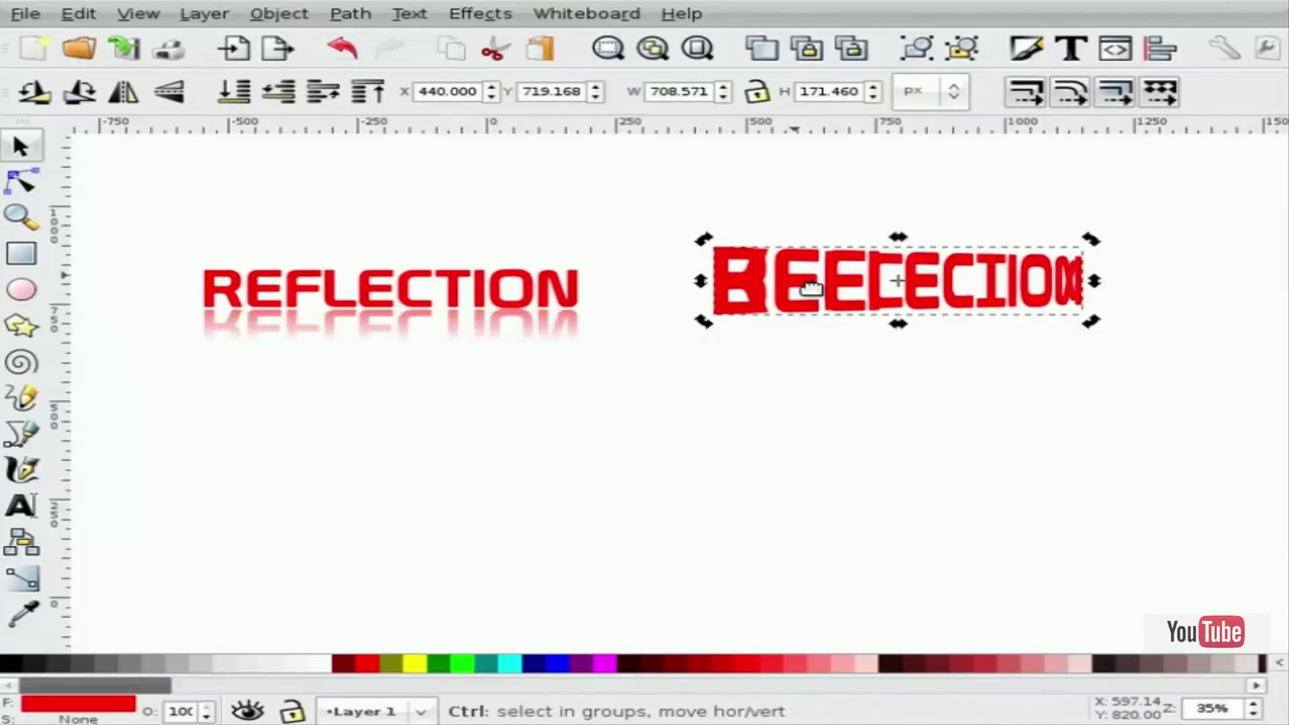
pyautogui.moveTo(810, 288); pyautogui.dragTo(807, 364)
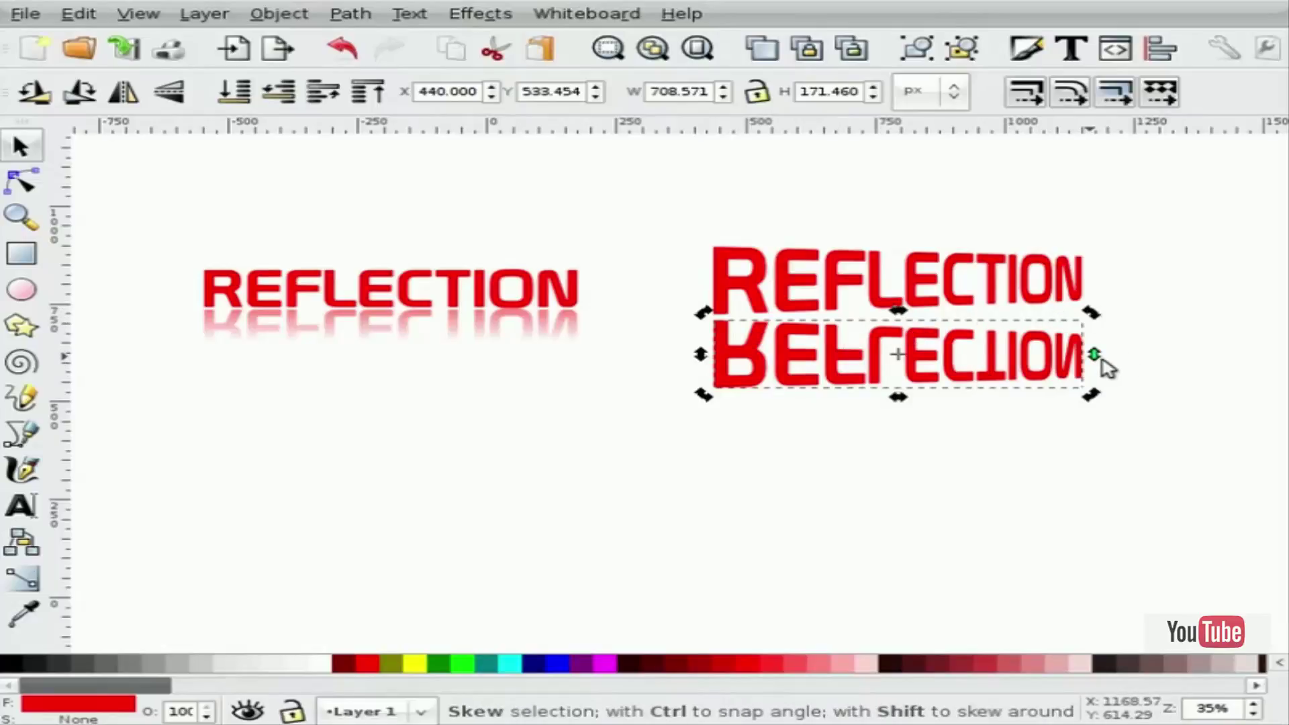
# Skew the flipped copy with its right-middle handle so it follows the original's slanted baseline.
pyautogui.moveTo(1102, 360); pyautogui.dragTo(1101, 345)
pyautogui.moveTo(969, 373); pyautogui.dragTo(975, 353)
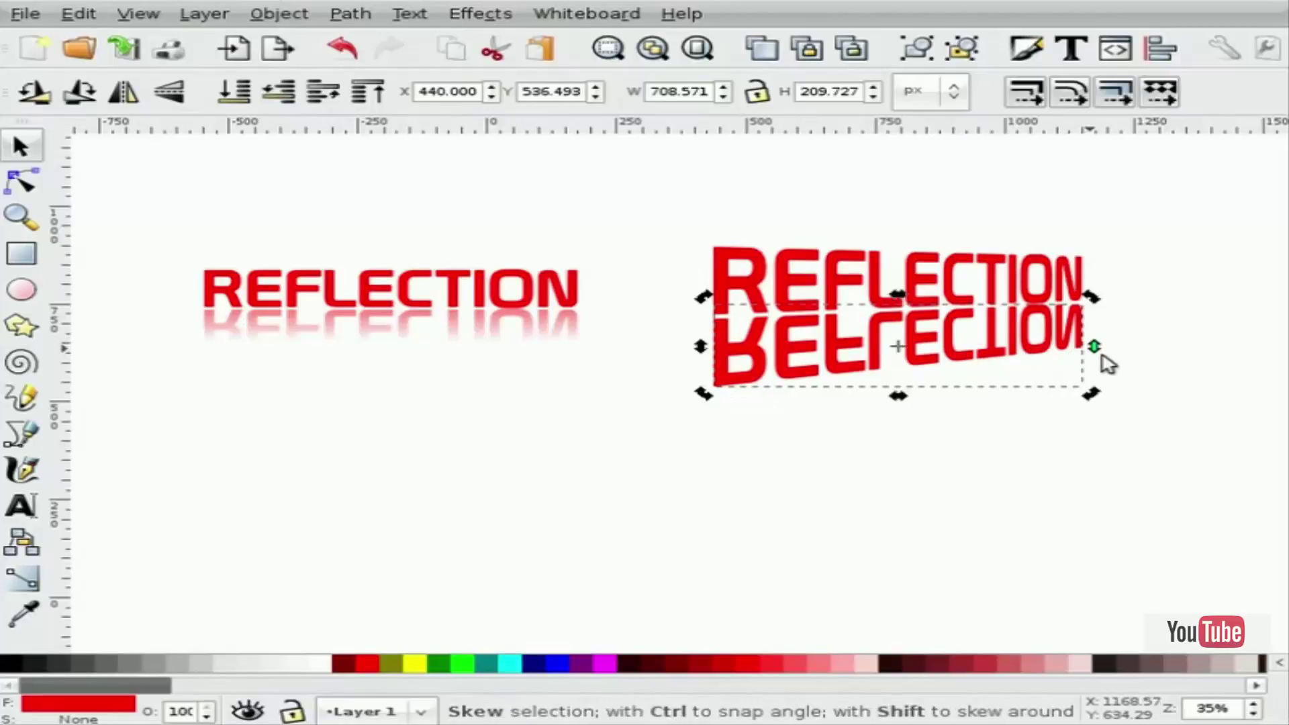
pyautogui.moveTo(1102, 355); pyautogui.dragTo(1102, 360)
# Trace a closed four-corner Bezier path around the upside-down REFLECTION copy, slanted to match.
pyautogui.click(1101, 360)
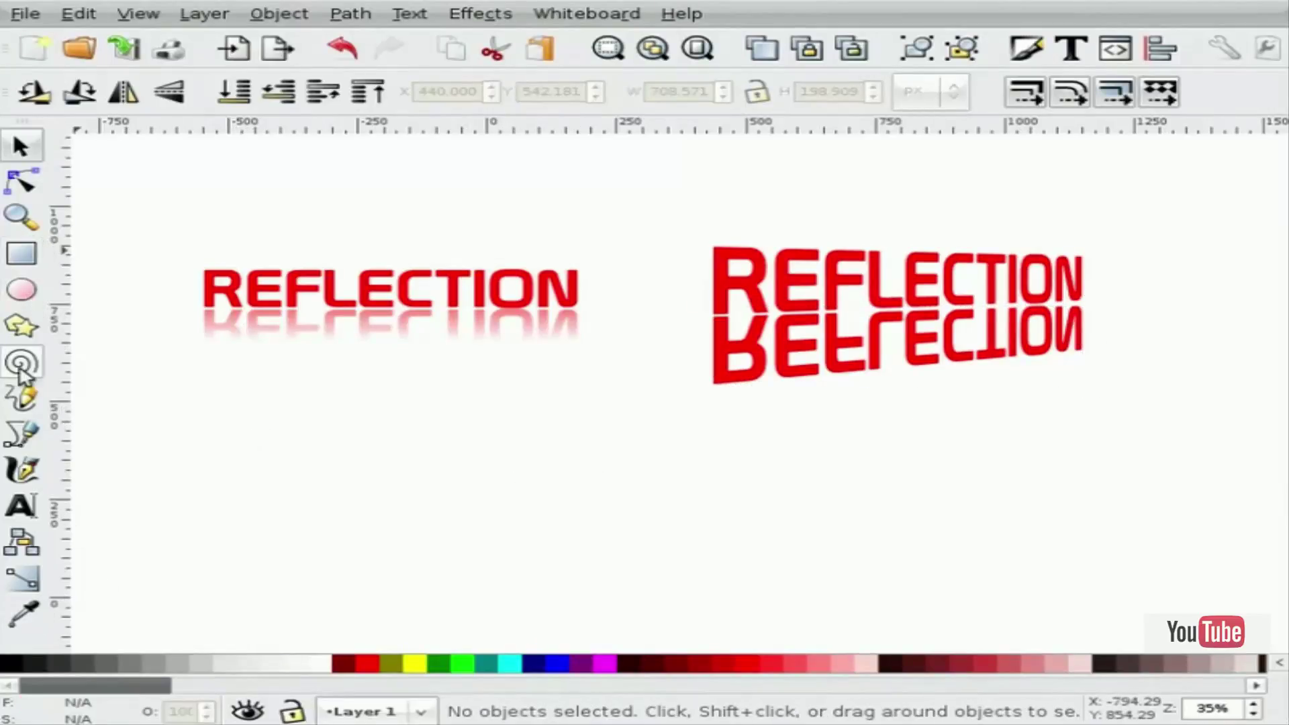
pyautogui.click(22, 434)
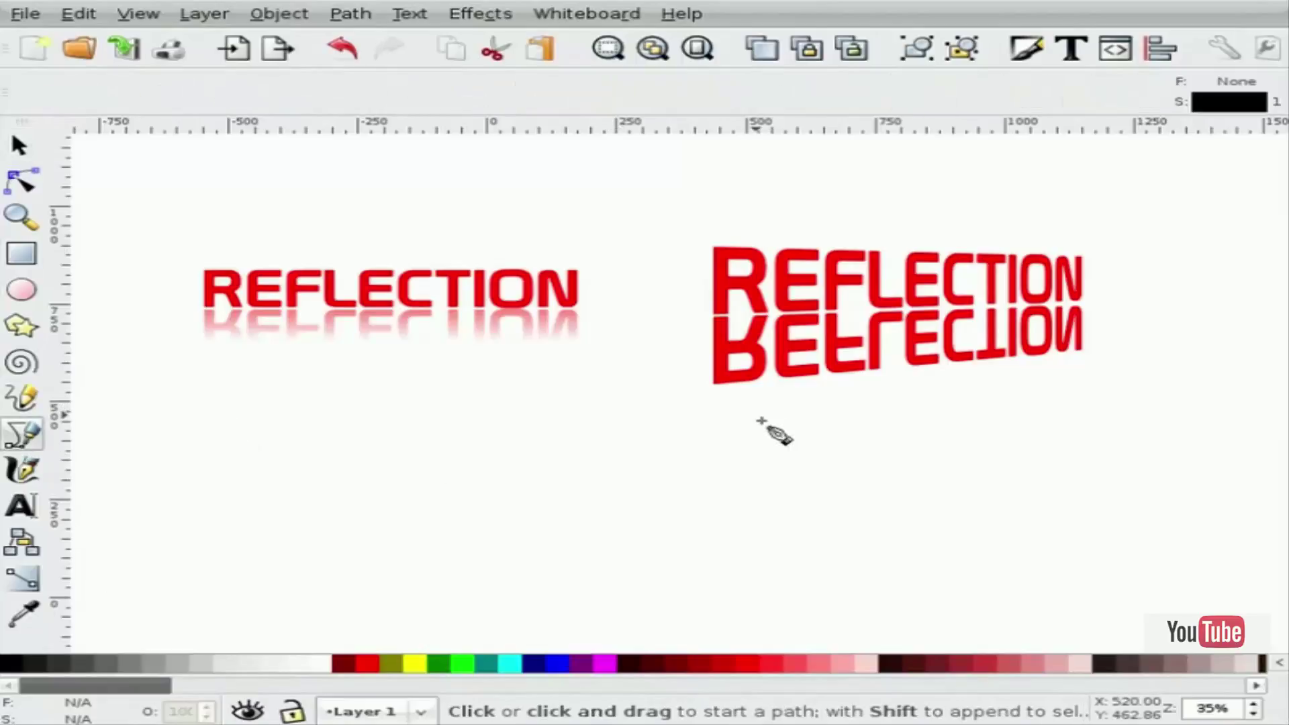
pyautogui.click(704, 400)
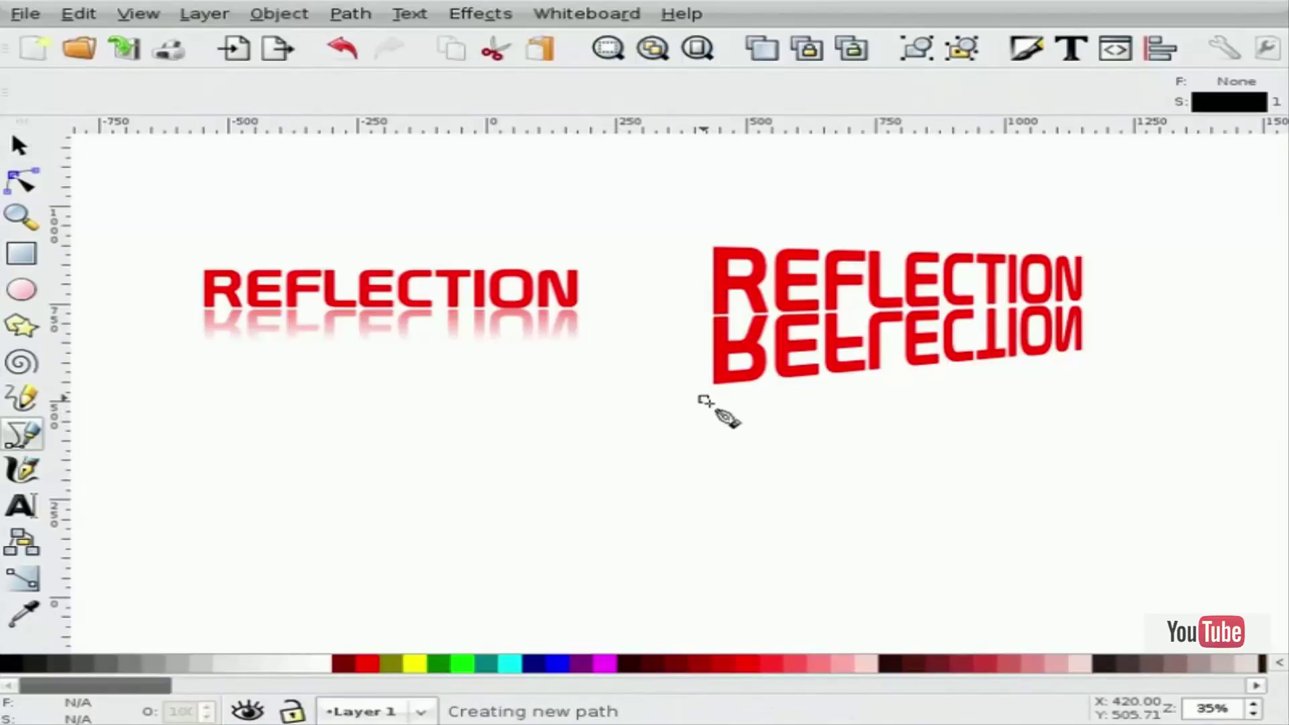
pyautogui.click(1104, 357)
pyautogui.click(1117, 298)
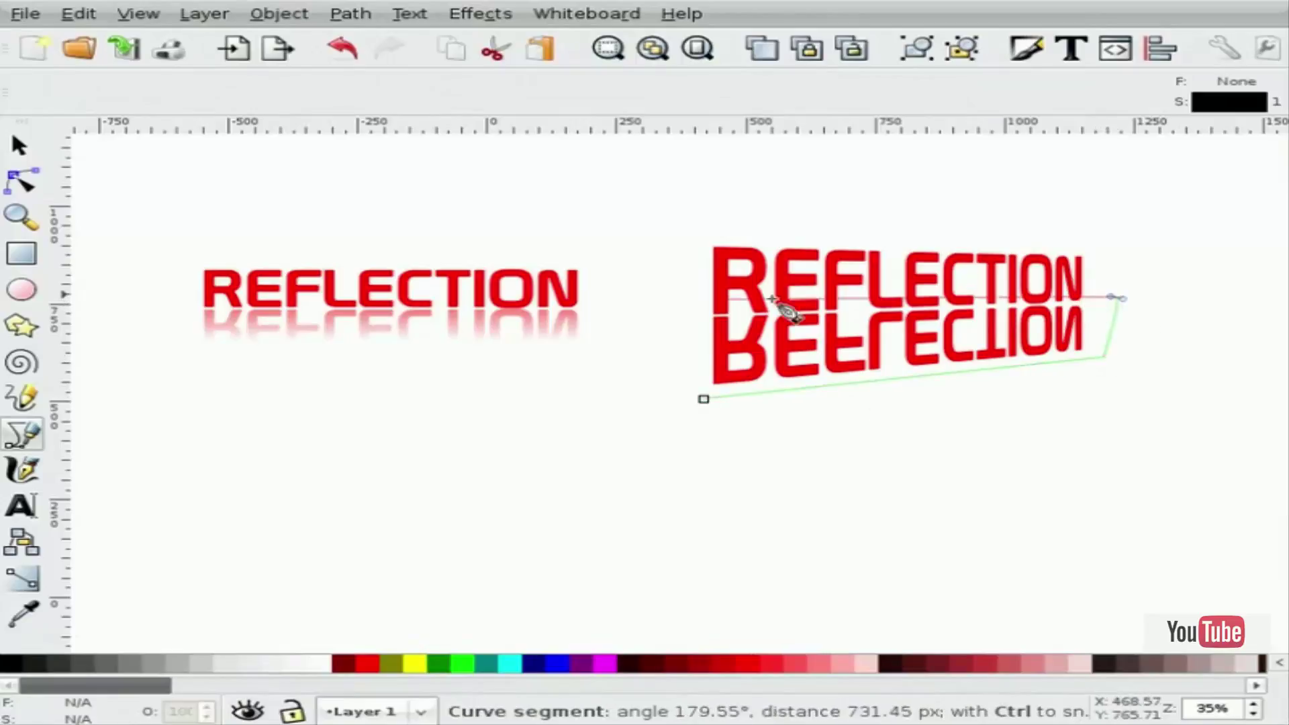
pyautogui.click(684, 313)
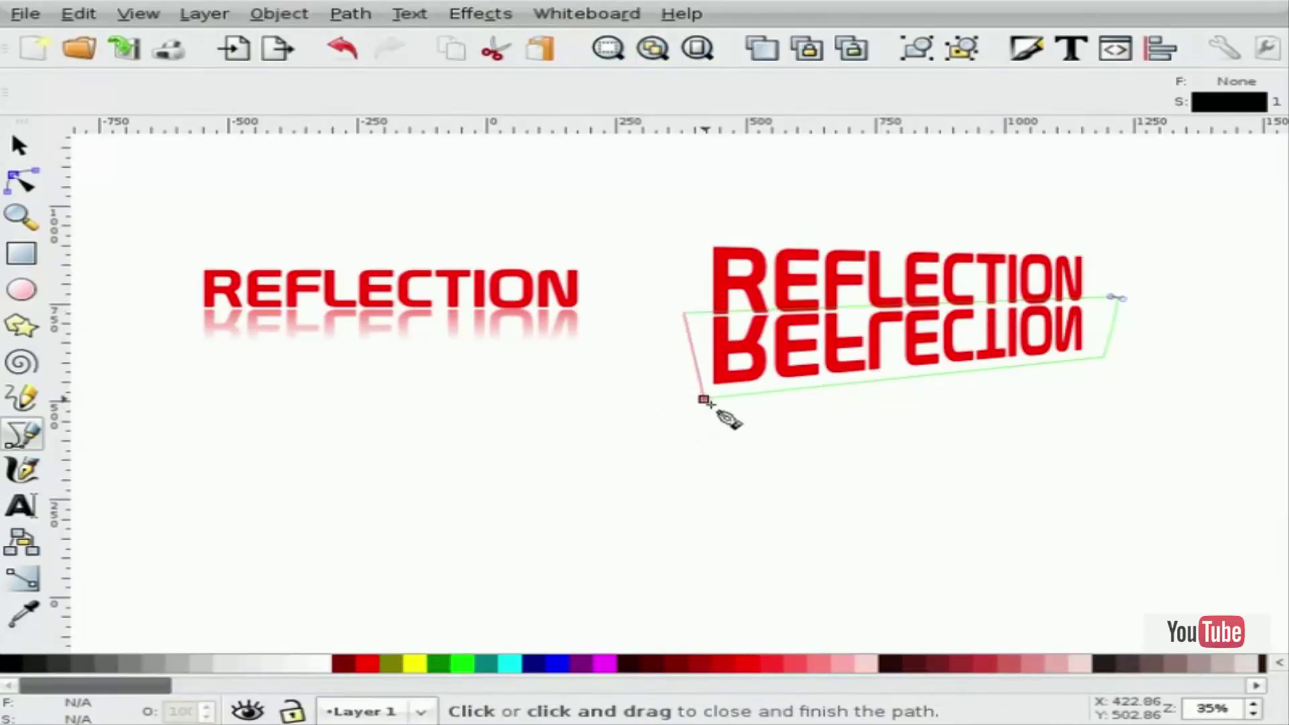
pyautogui.click(703, 400)
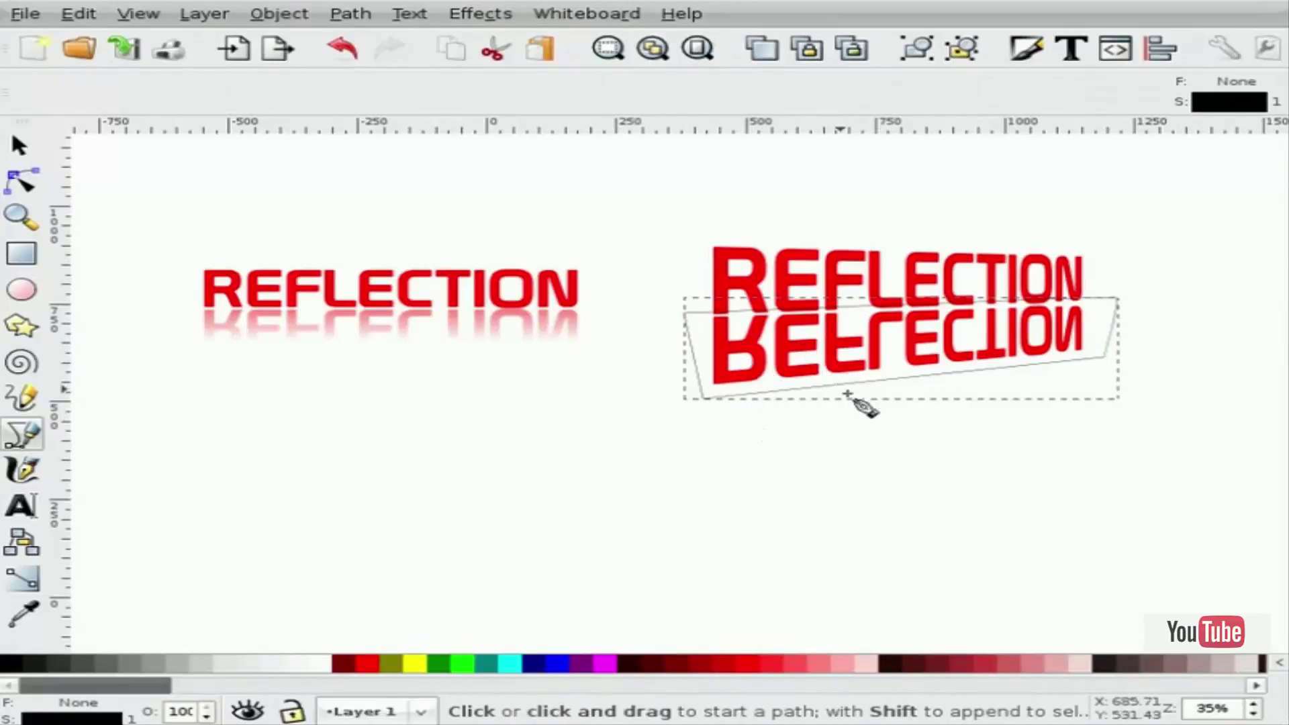
# Remove the shape's stroke and fill it with the linear gradient linearGradient4199.
pyautogui.hotkey('ctrl', 'shift', 'f')
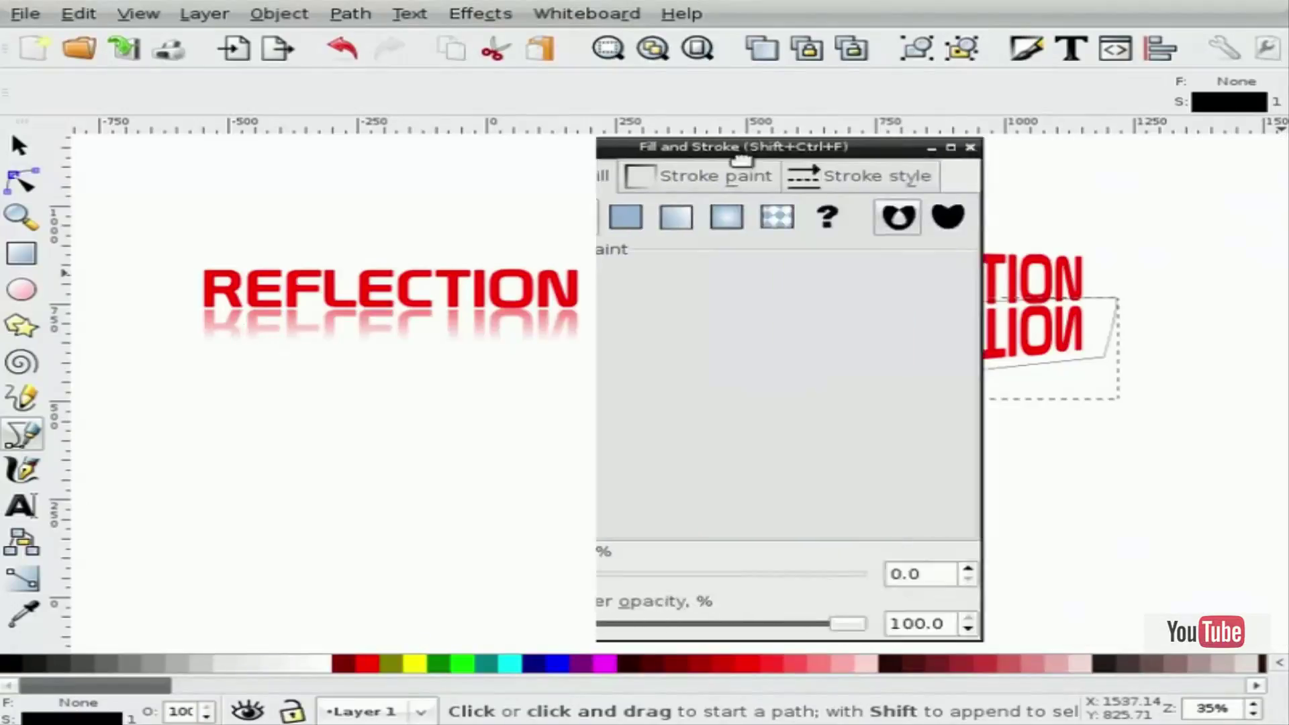
pyautogui.moveTo(740, 151); pyautogui.dragTo(329, 151)
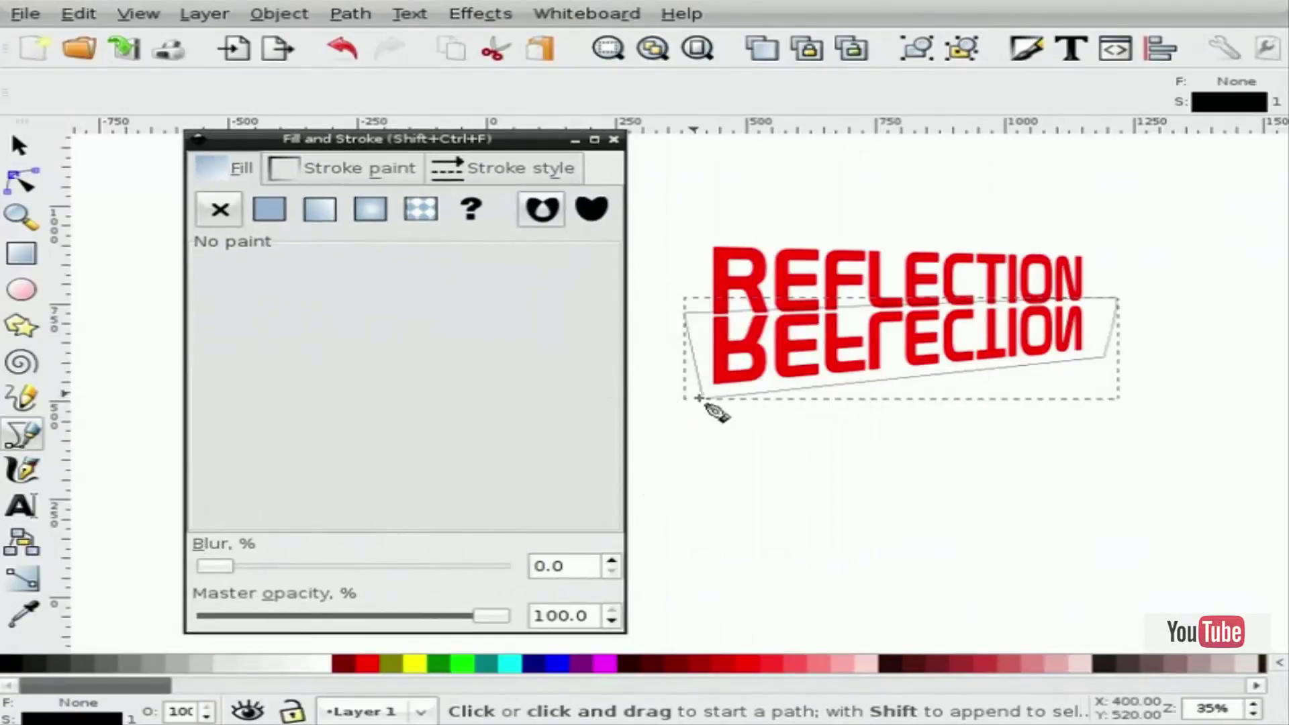
pyautogui.press('s')
pyautogui.click(288, 168)
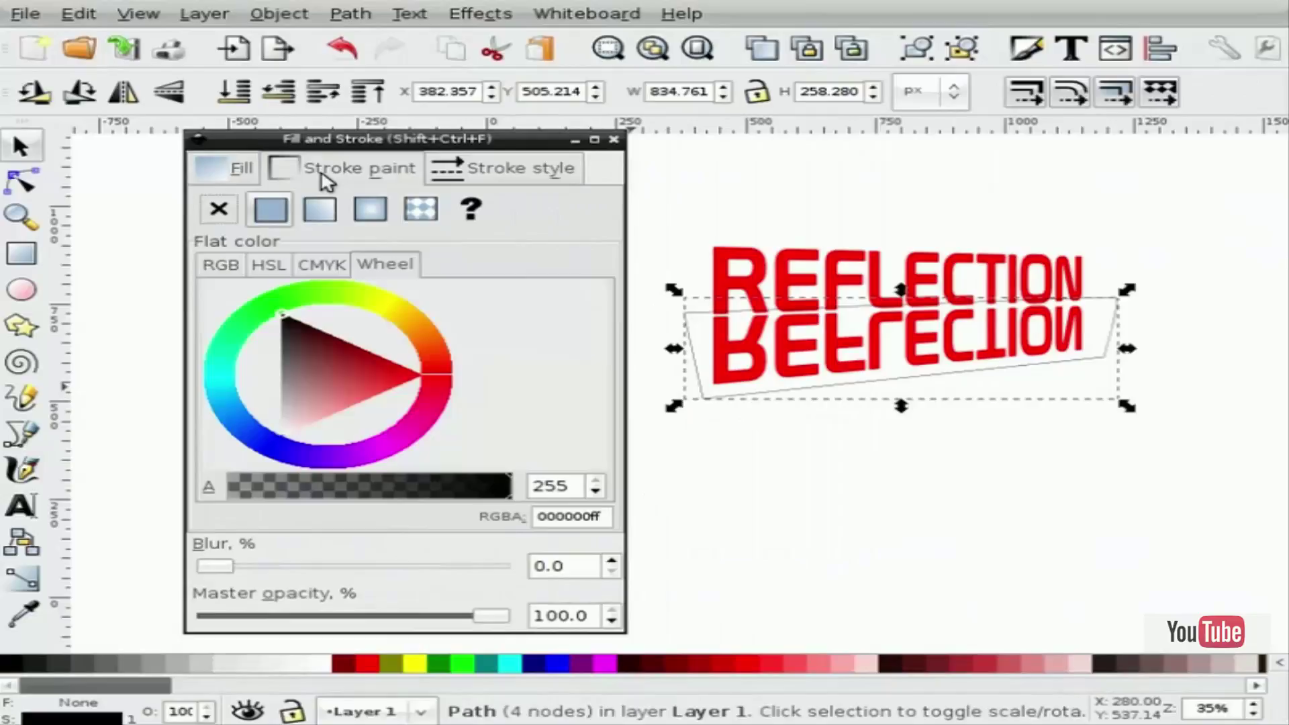
pyautogui.click(220, 209)
pyautogui.click(236, 169)
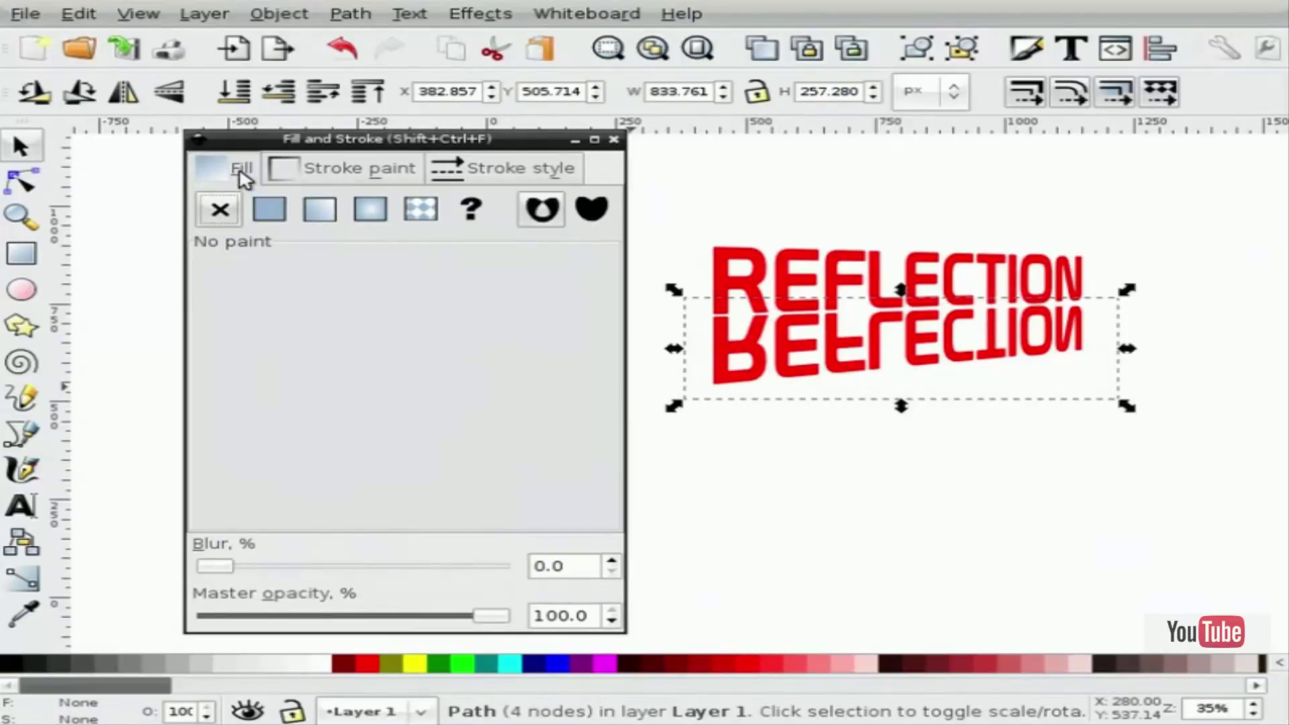
pyautogui.click(322, 211)
pyautogui.click(534, 269)
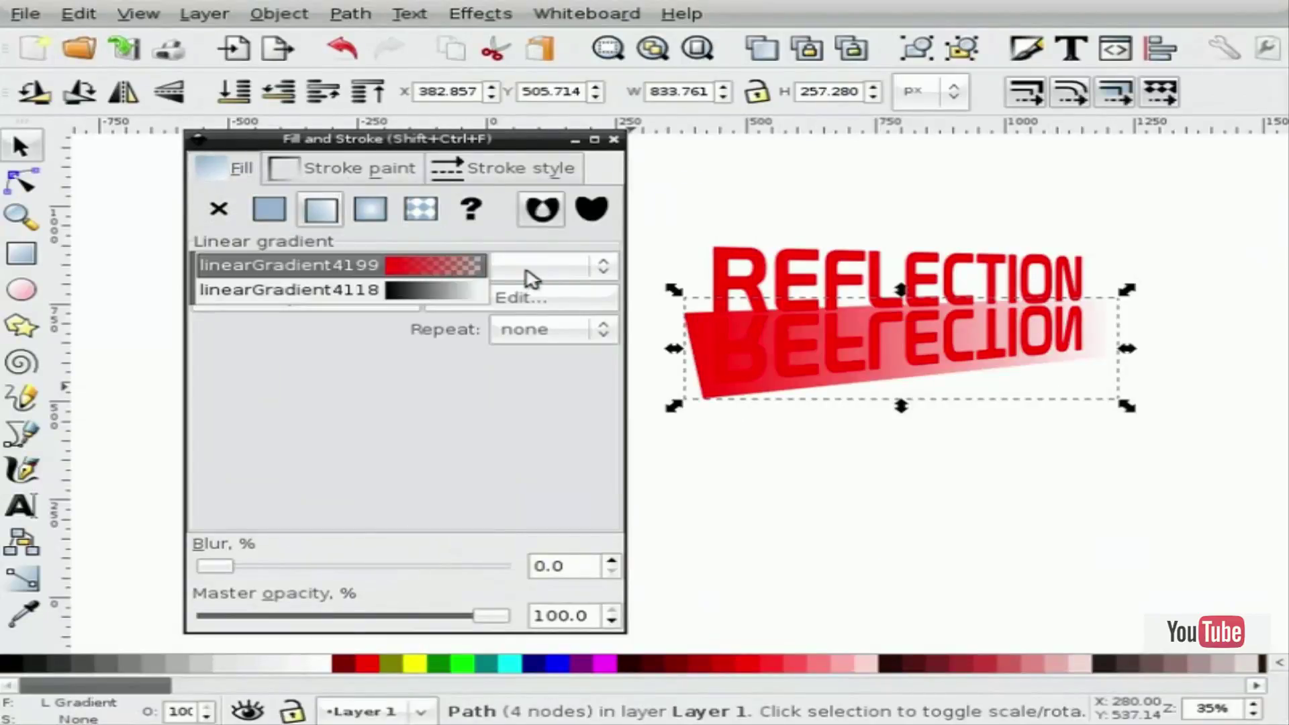
pyautogui.click(484, 313)
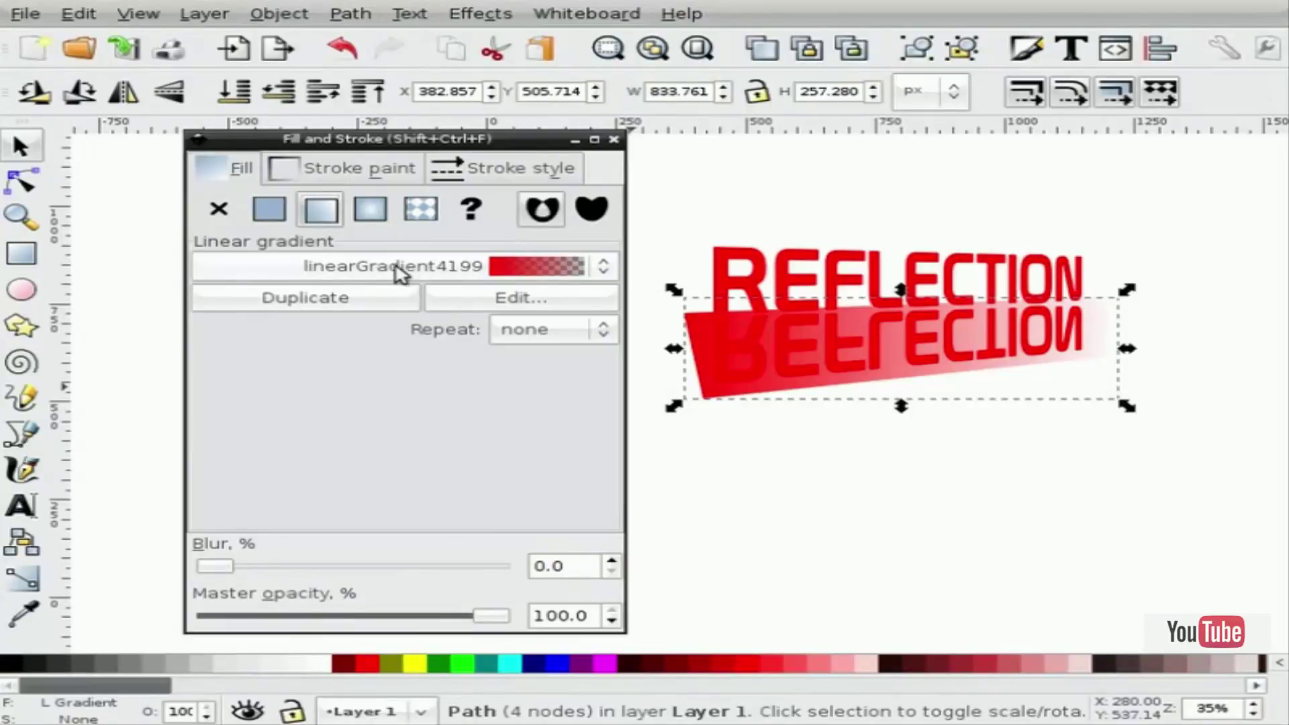
# In the gradient editor, make stop4201 black and stop4203 transparent white.
pyautogui.moveTo(345, 143)
pyautogui.mouseDown()
pyautogui.moveTo(748, 187)
pyautogui.moveTo(261, 134)
pyautogui.mouseUp()
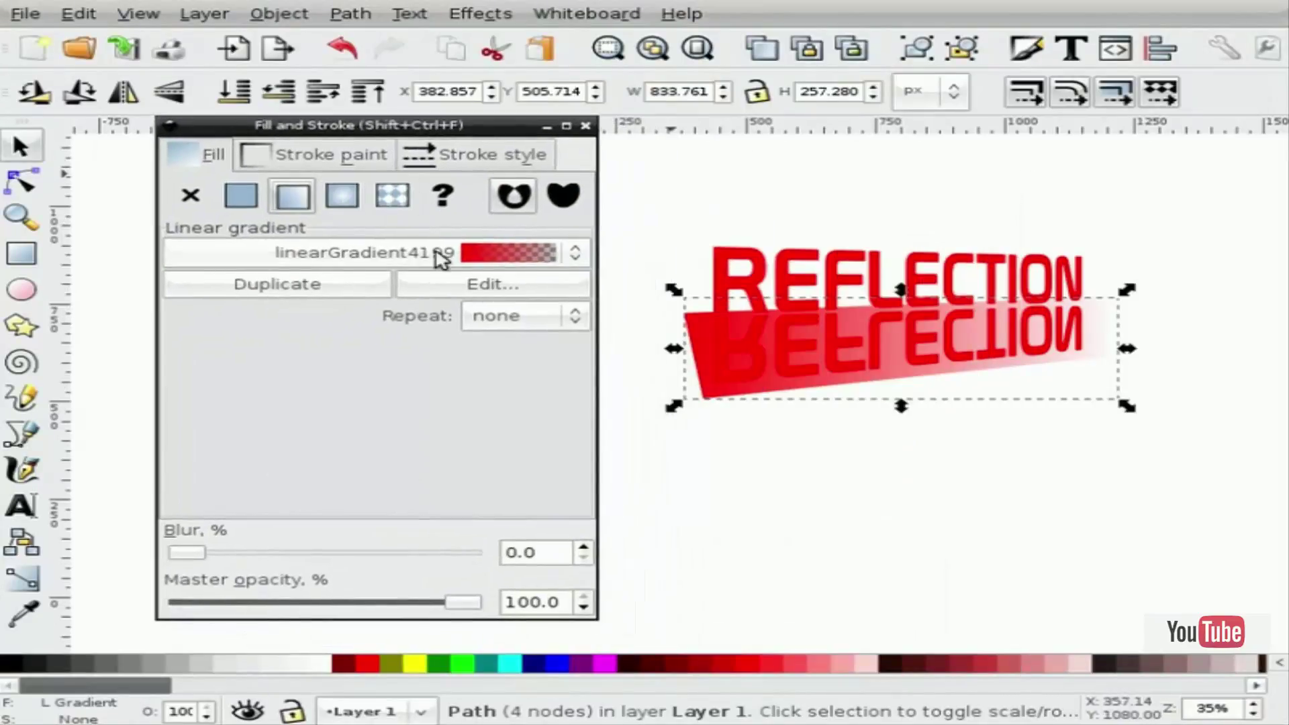
pyautogui.click(486, 289)
pyautogui.click(422, 191)
pyautogui.click(423, 197)
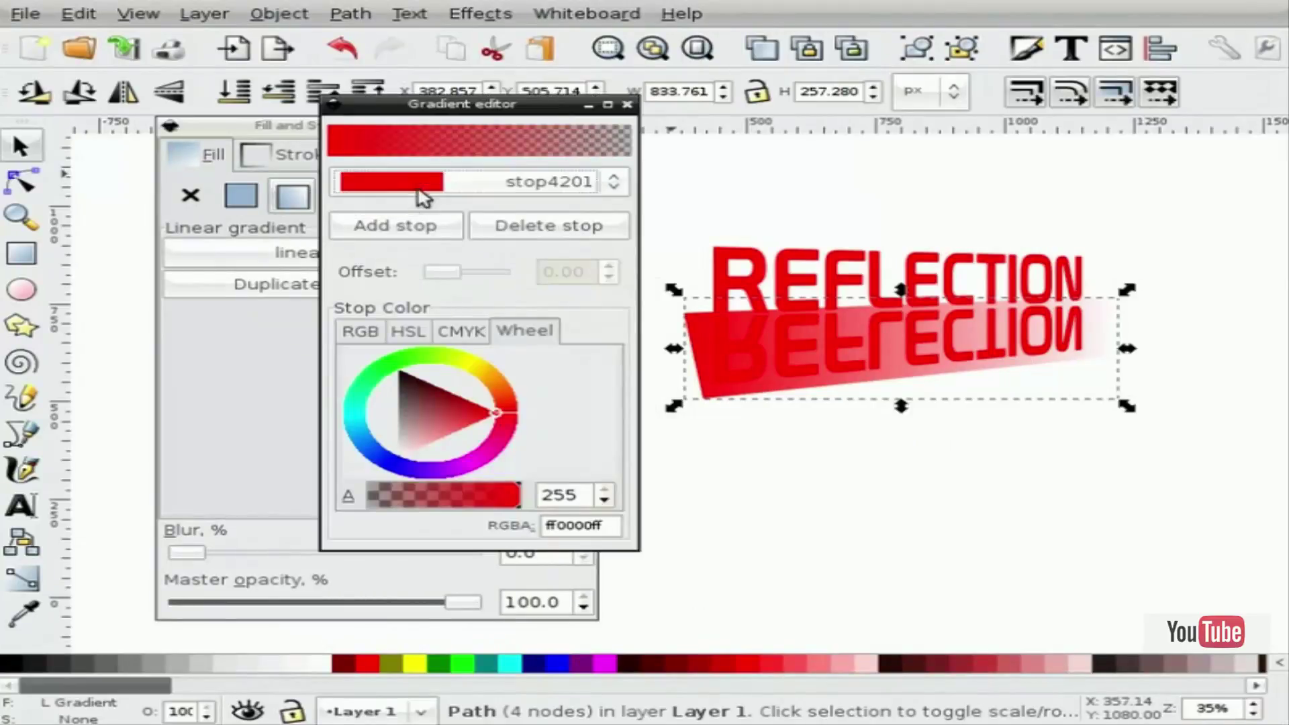
pyautogui.moveTo(411, 403); pyautogui.dragTo(397, 371)
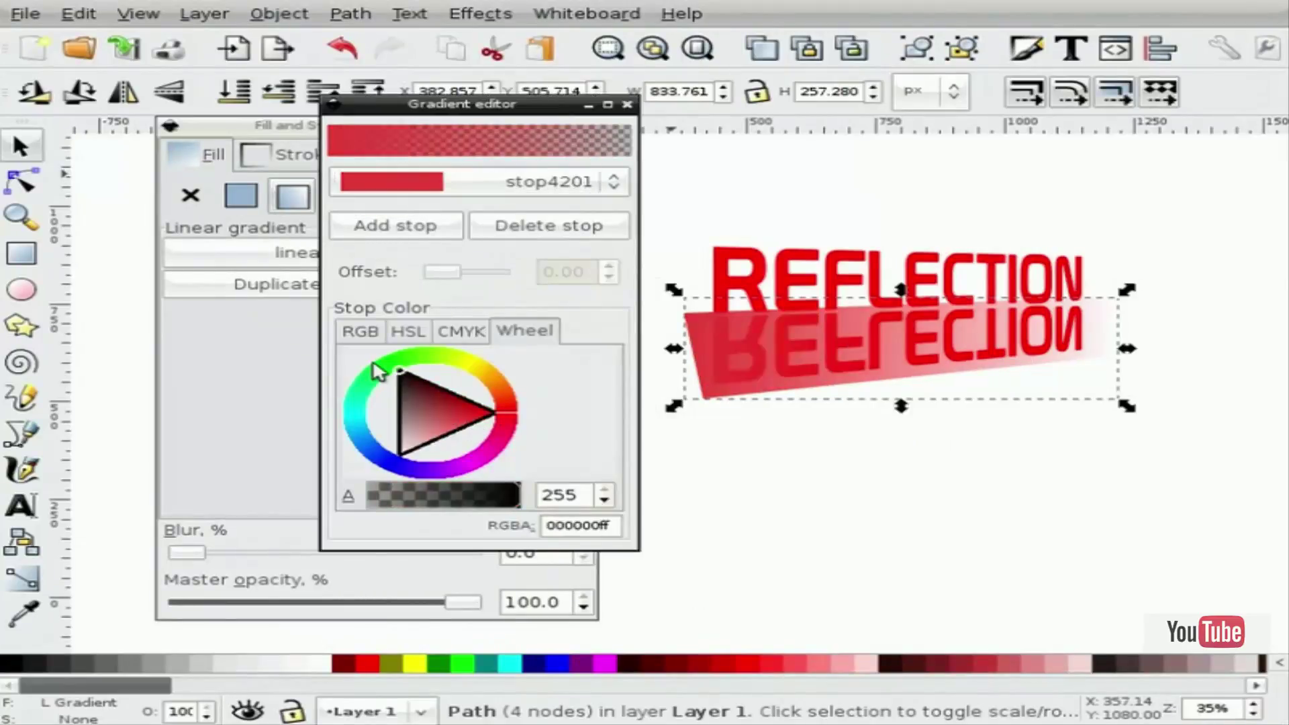
pyautogui.click(466, 197)
pyautogui.click(436, 201)
pyautogui.moveTo(403, 436); pyautogui.dragTo(537, 495)
pyautogui.moveTo(493, 106); pyautogui.dragTo(359, 151)
pyautogui.click(493, 149)
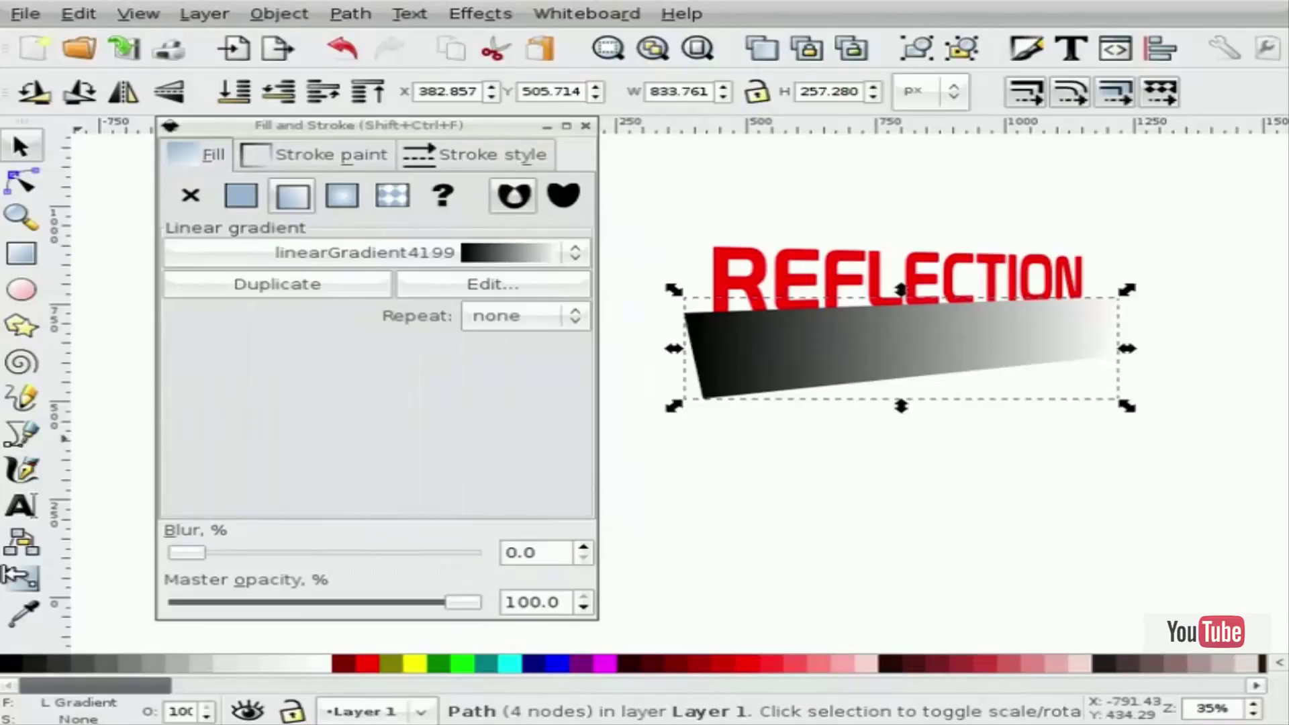
# Drag the gradient handles so it runs vertically, black at the bottom and fading lighter under the text.
pyautogui.click(22, 577)
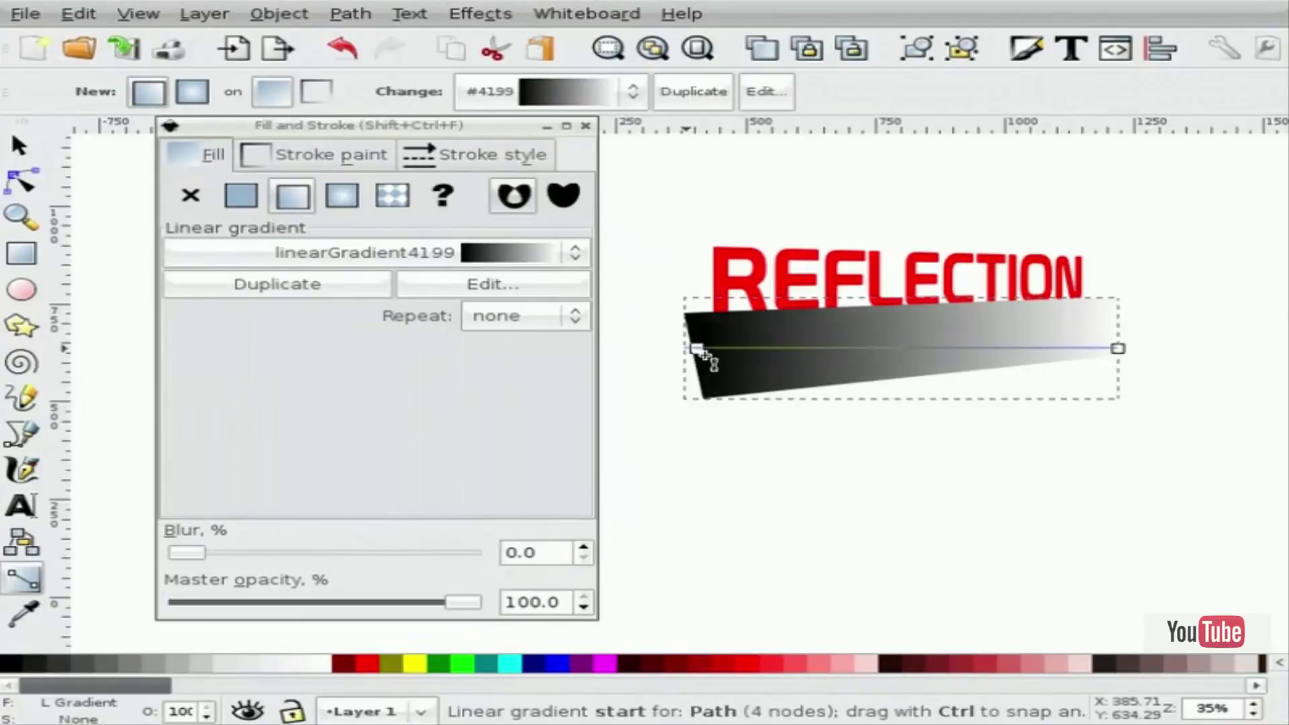
pyautogui.moveTo(698, 349); pyautogui.dragTo(917, 360)
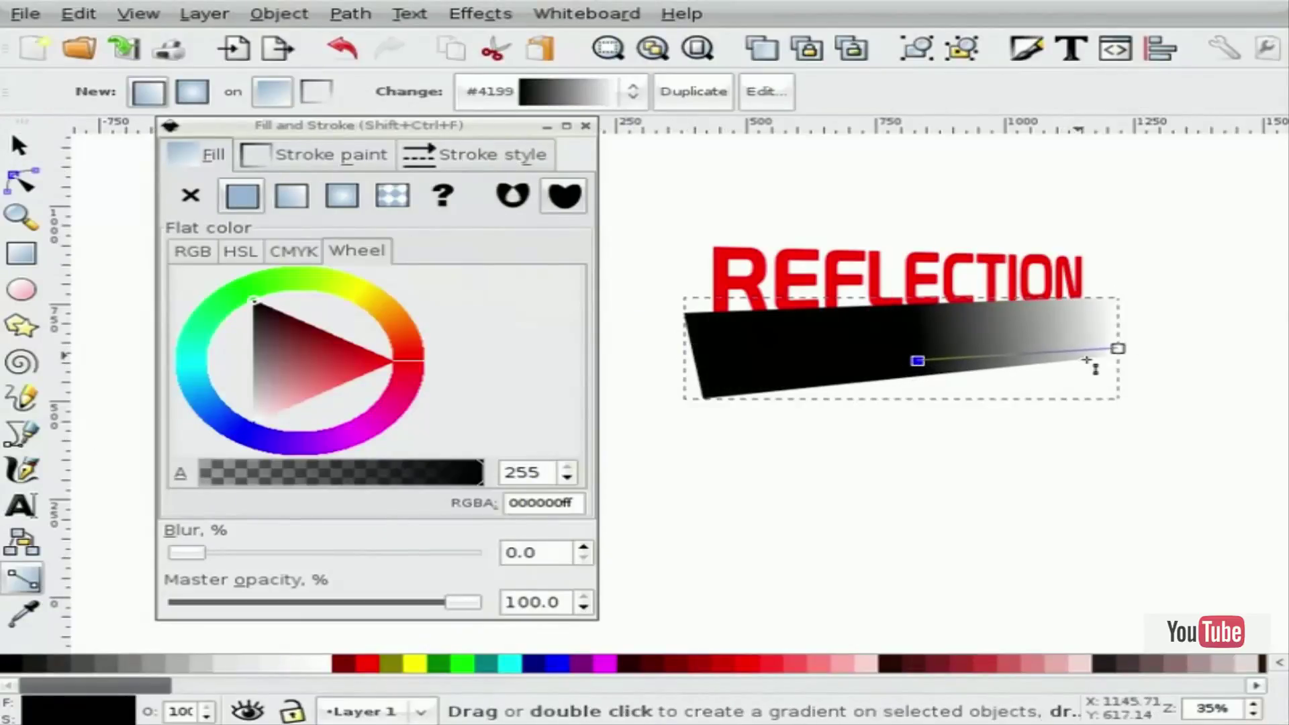
pyautogui.moveTo(1116, 348); pyautogui.dragTo(903, 244)
pyautogui.press('s')
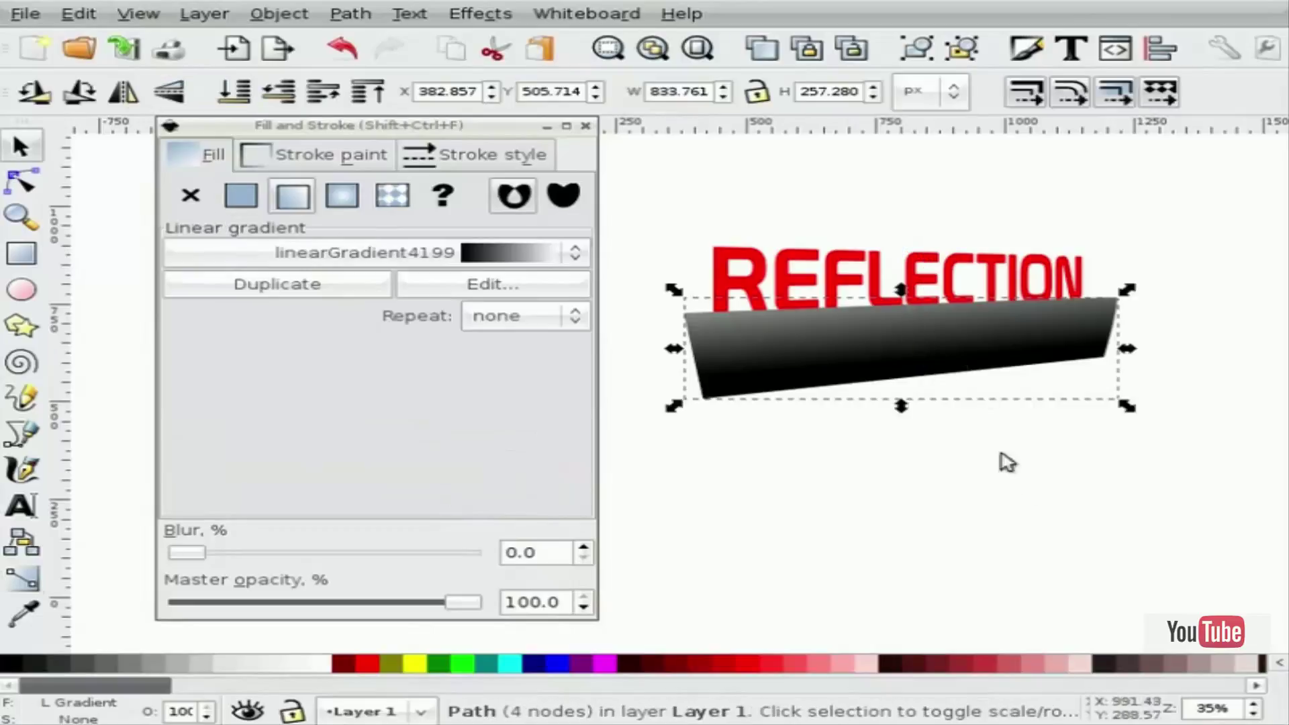
pyautogui.click(1179, 466)
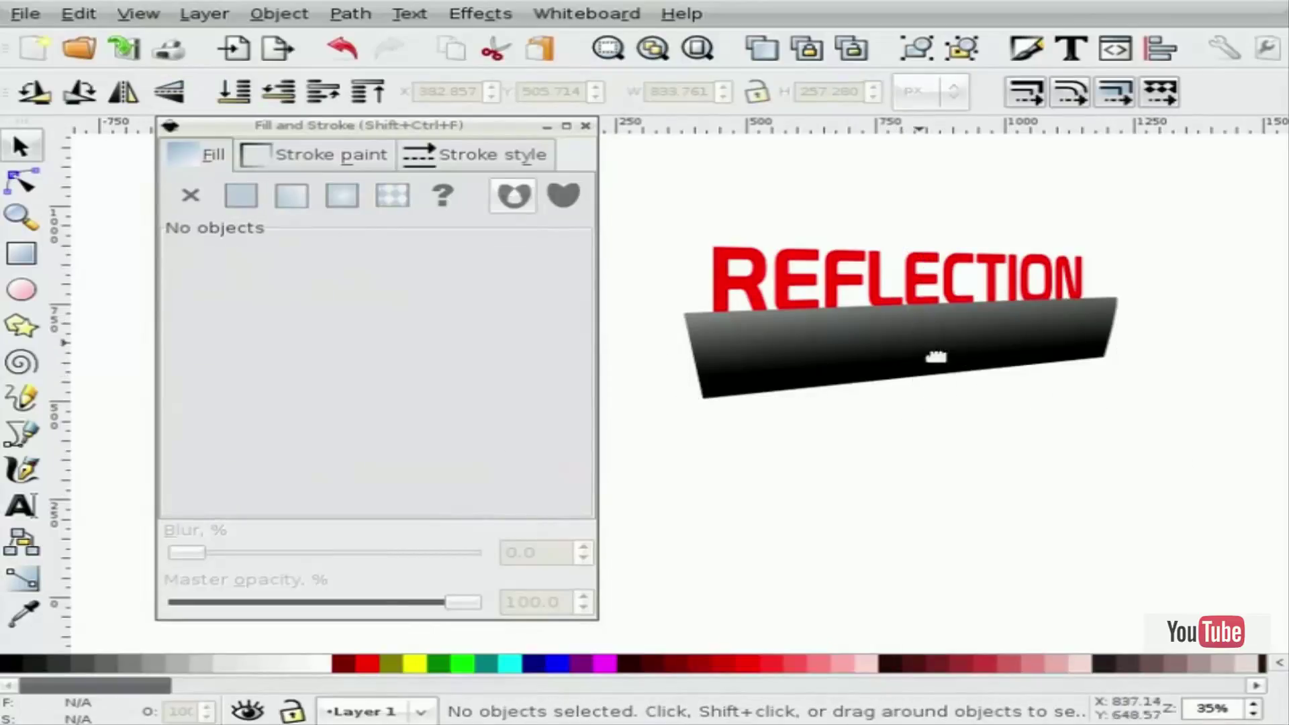
# Select the gradient shape and flipped copy together and apply Object > Mask > Set.
pyautogui.moveTo(1163, 447); pyautogui.dragTo(655, 300)
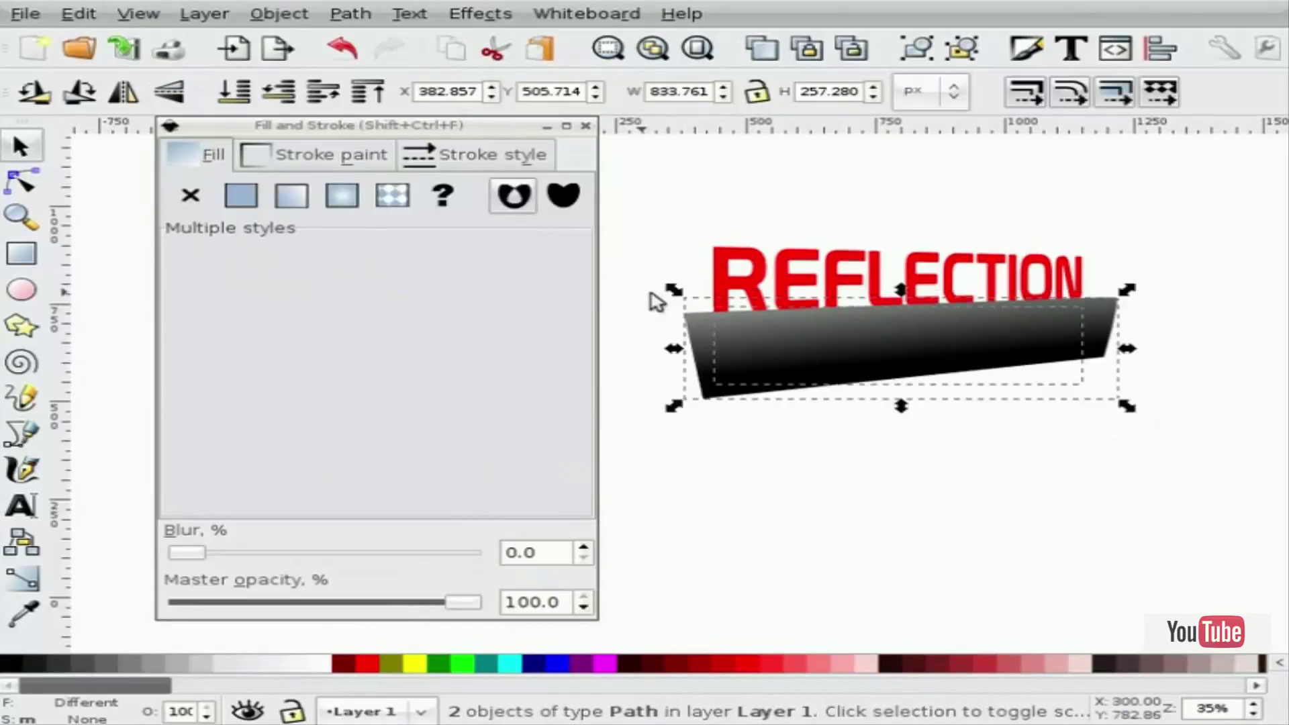
pyautogui.click(289, 20)
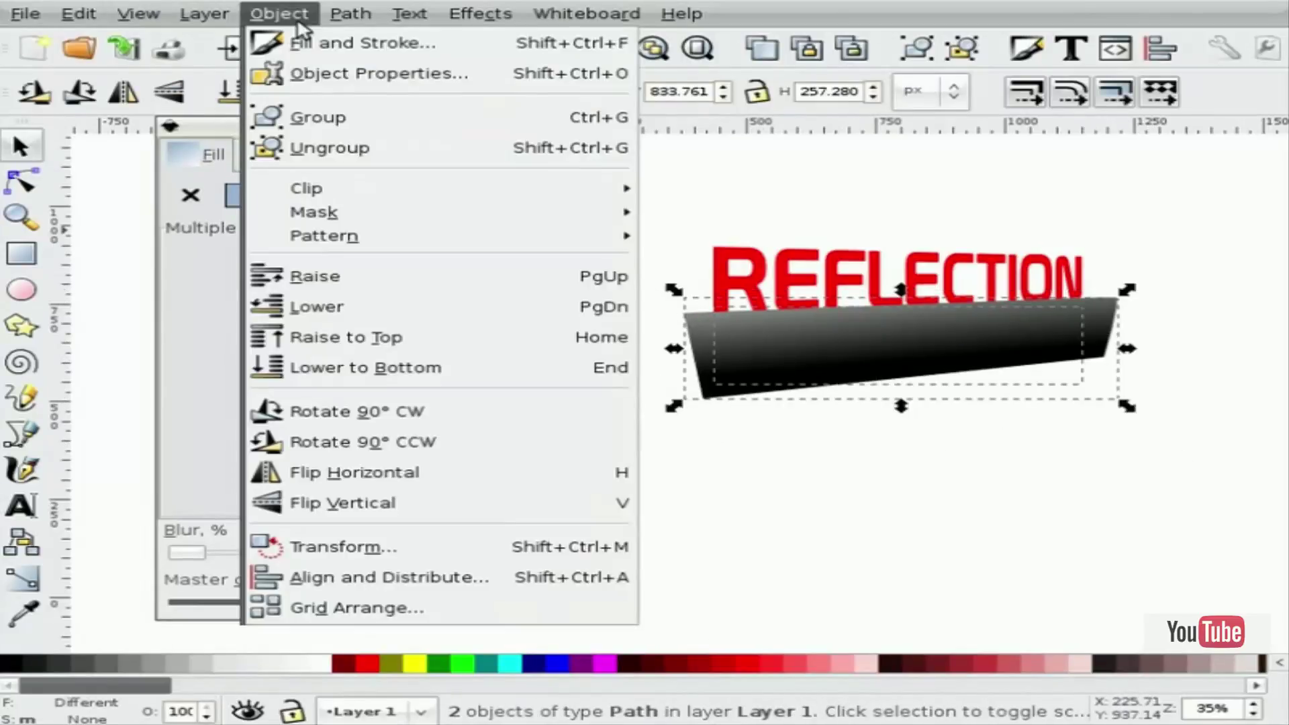
pyautogui.moveTo(549, 216)
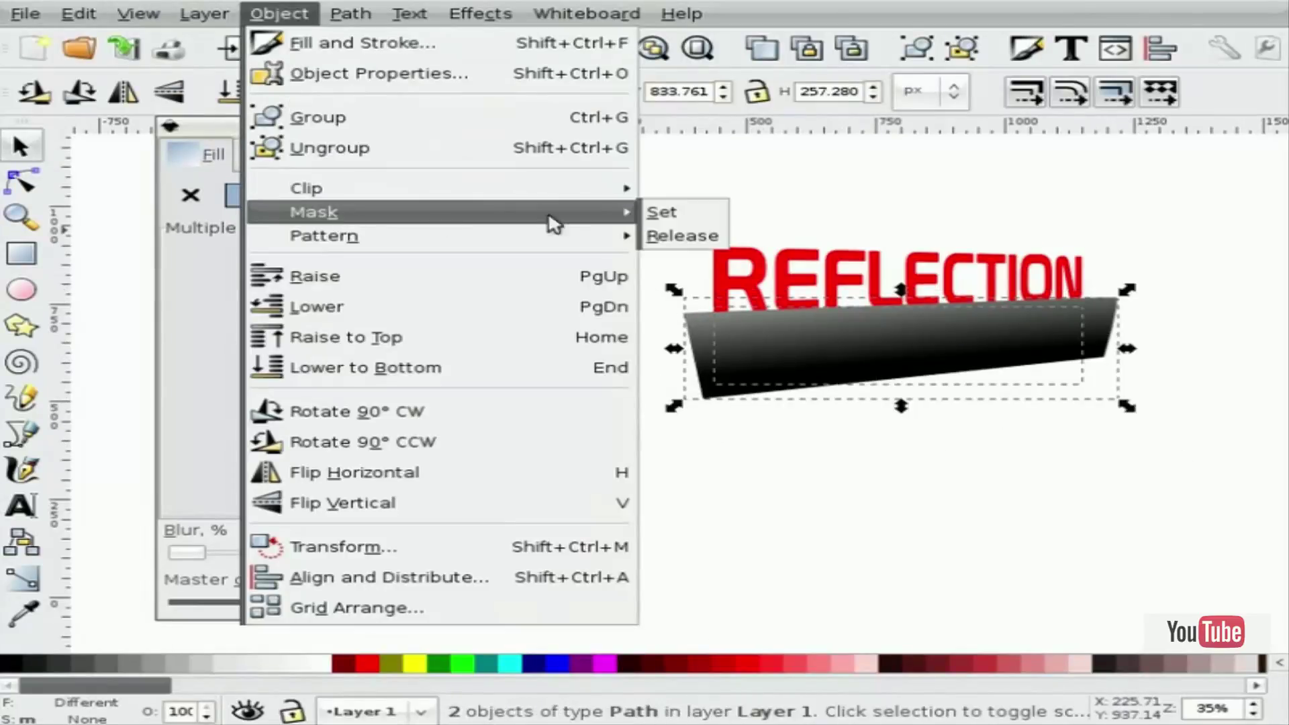
pyautogui.click(702, 221)
pyautogui.click(954, 433)
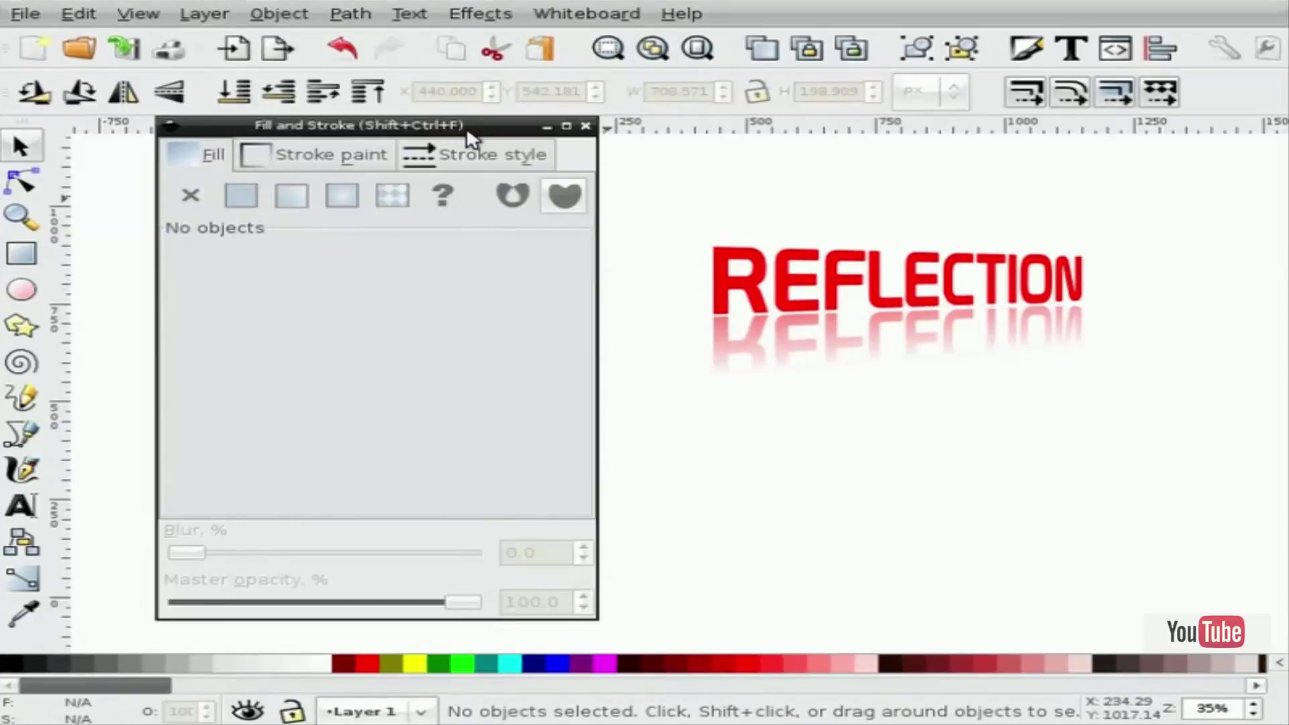
# Move the Fill and Stroke dialog out of the way to reveal both finished reflection designs.
pyautogui.moveTo(501, 137)
pyautogui.mouseDown()
pyautogui.moveTo(640, 237)
pyautogui.moveTo(583, 211)
pyautogui.moveTo(1285, 174)
pyautogui.mouseUp()
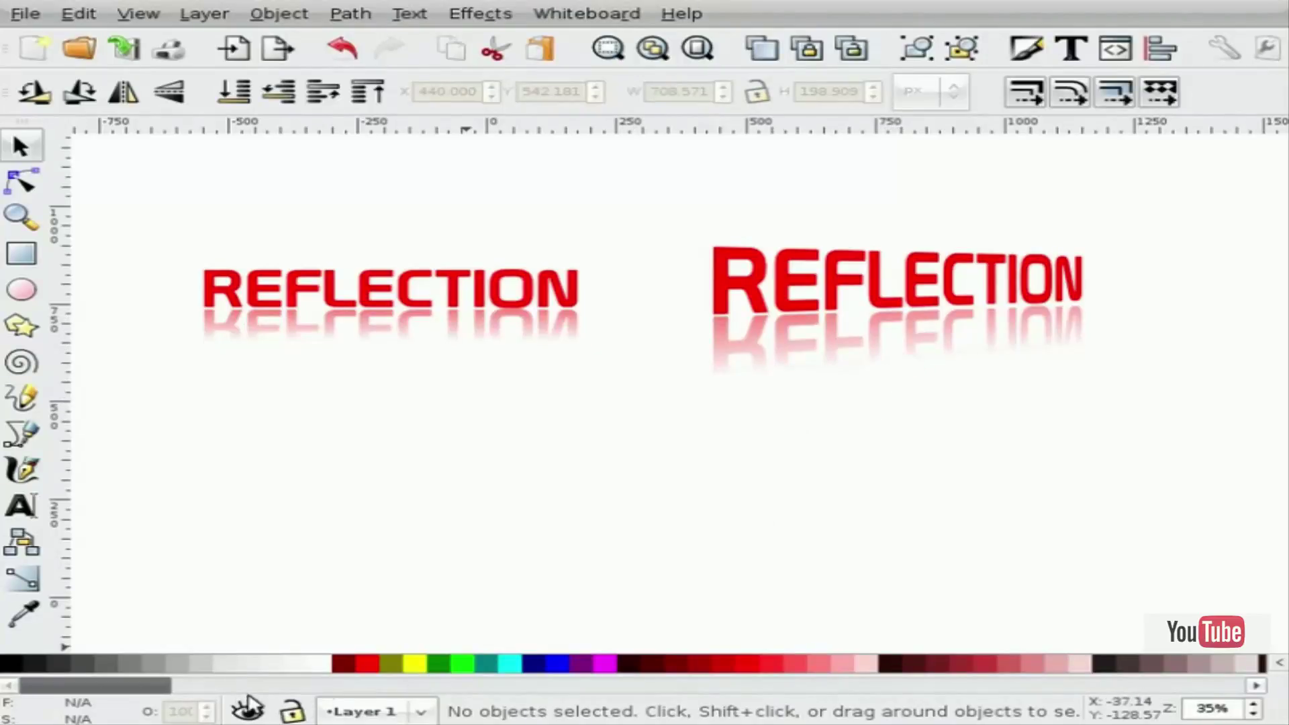
pyautogui.moveTo(143, 687); pyautogui.dragTo(136, 690)
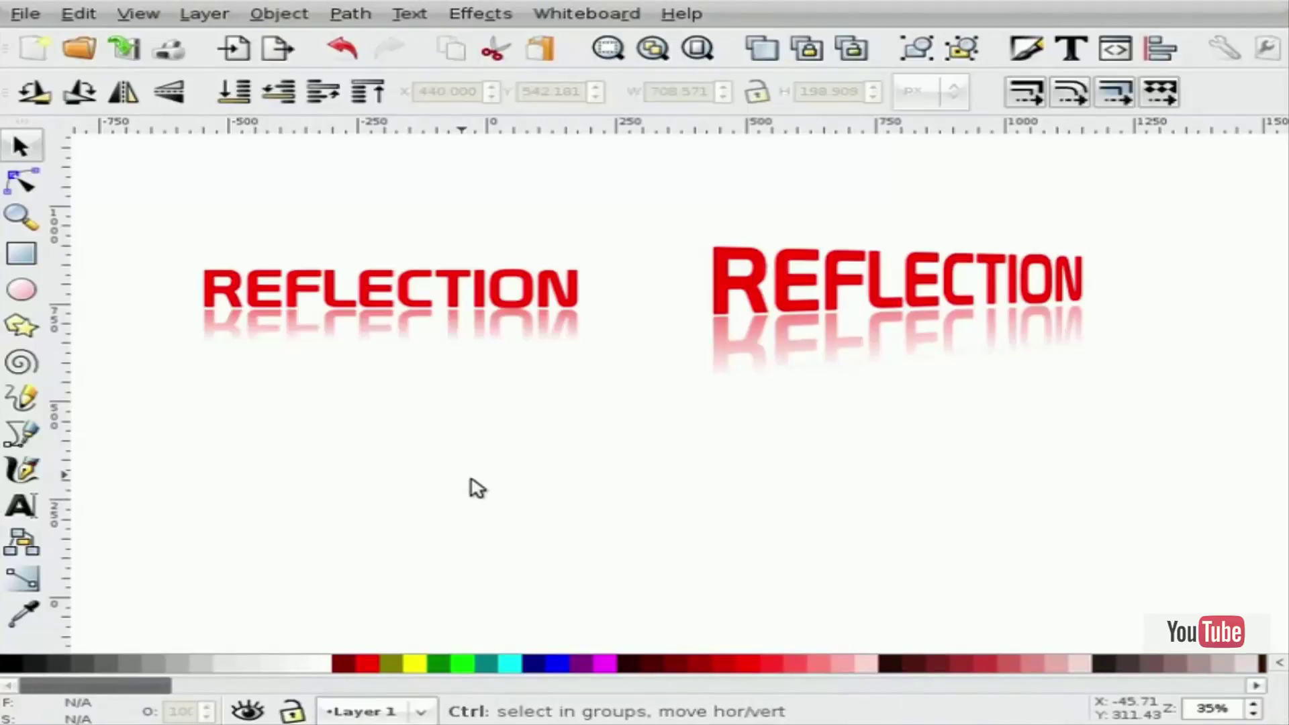
# Import the baby photo from the Desktop and place it in empty canvas space.
pyautogui.scroll(-10, 477, 487)
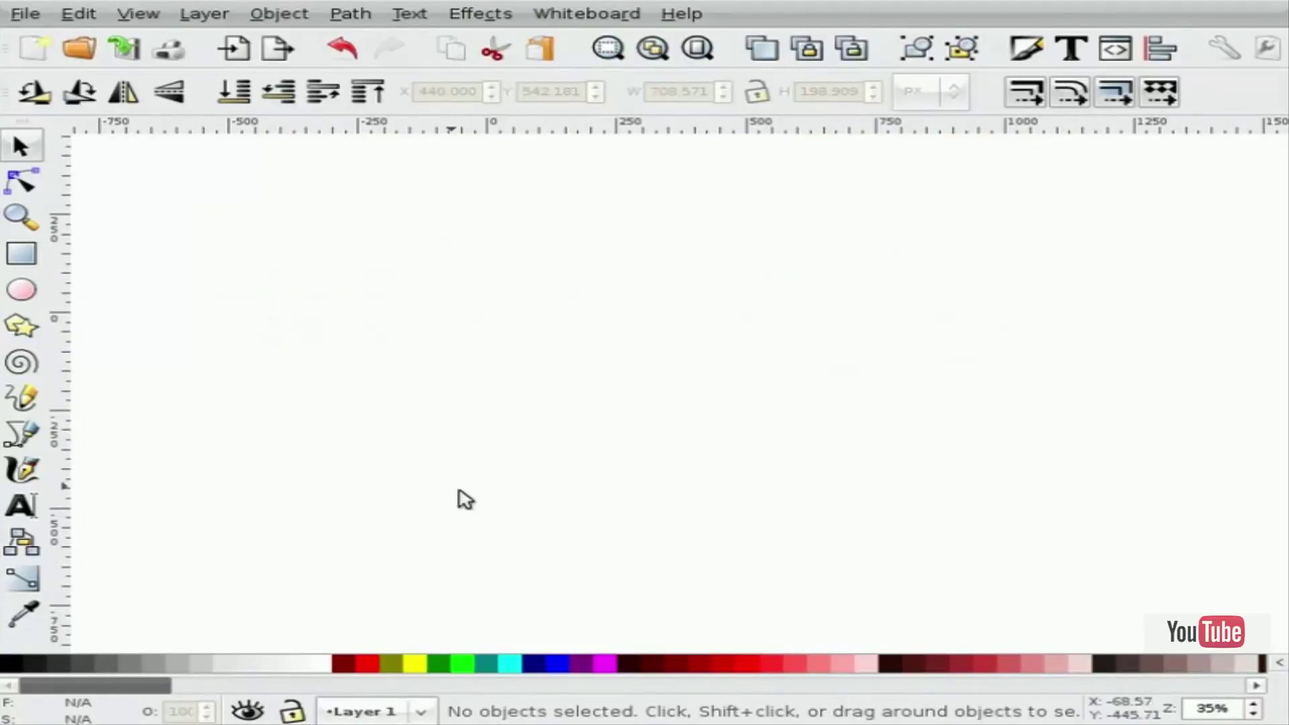
pyautogui.click(37, 19)
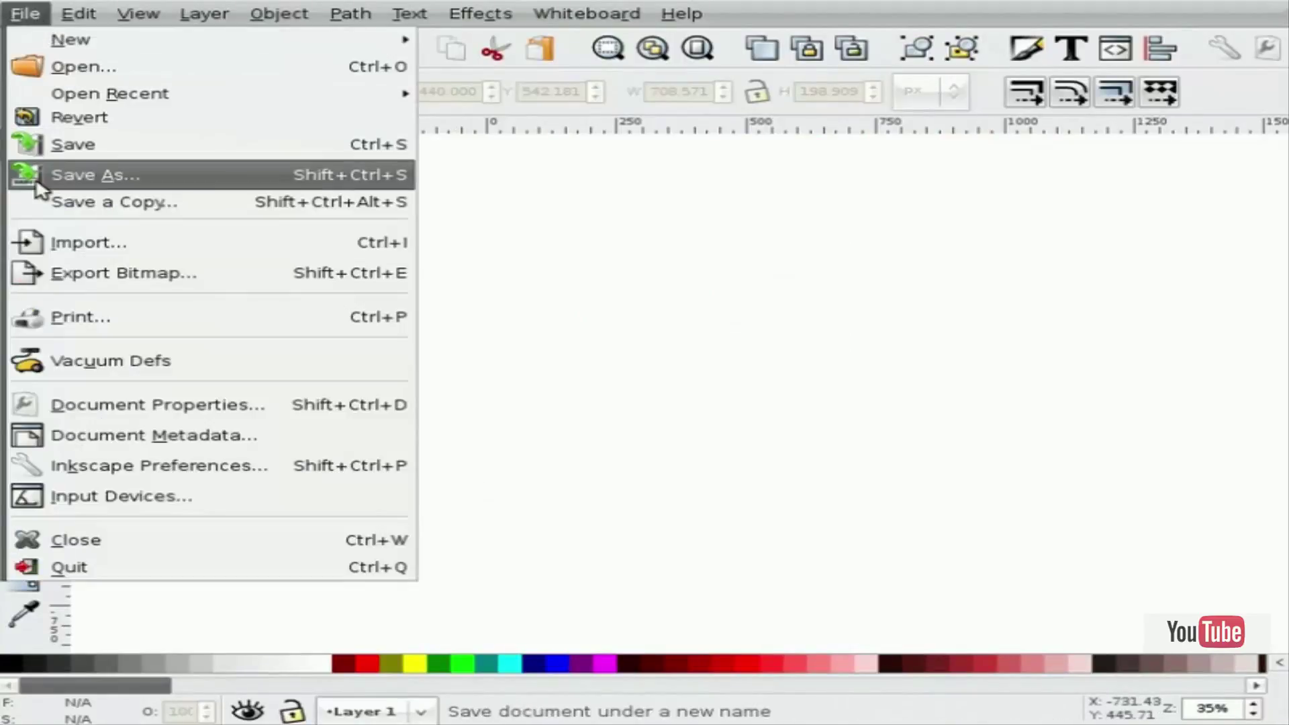
pyautogui.click(108, 249)
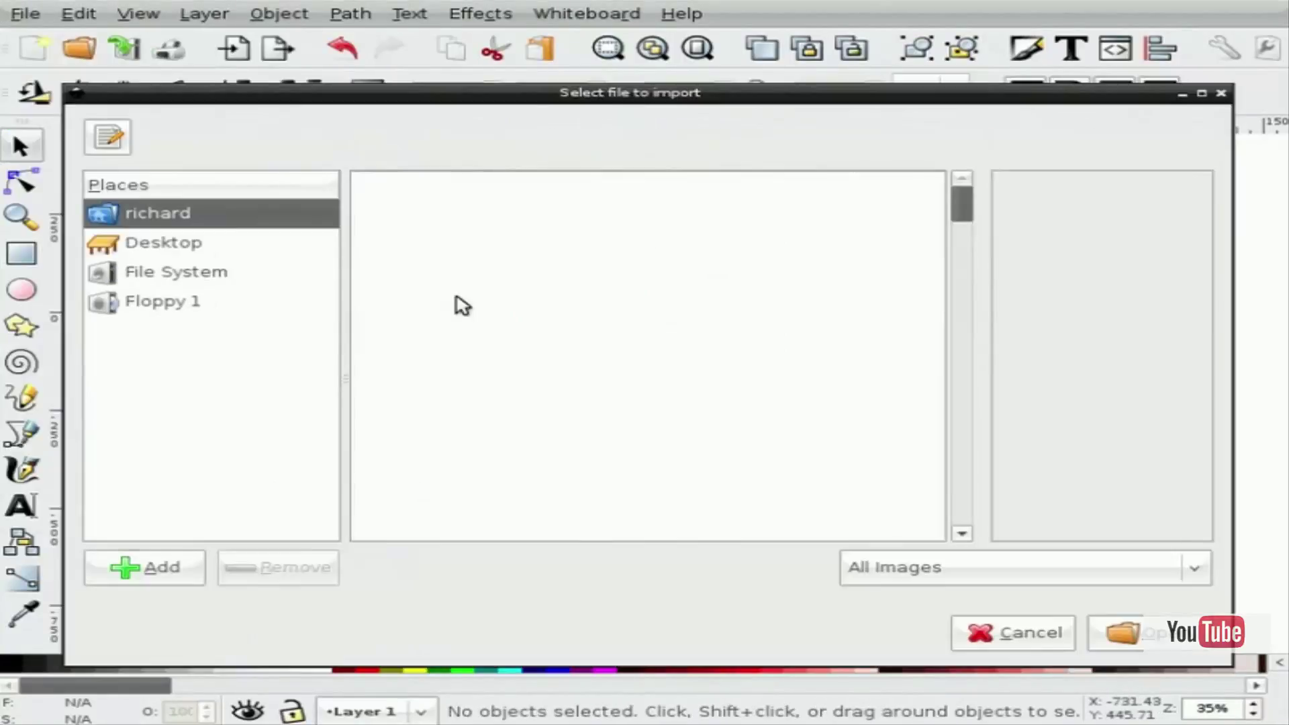
pyautogui.click(153, 255)
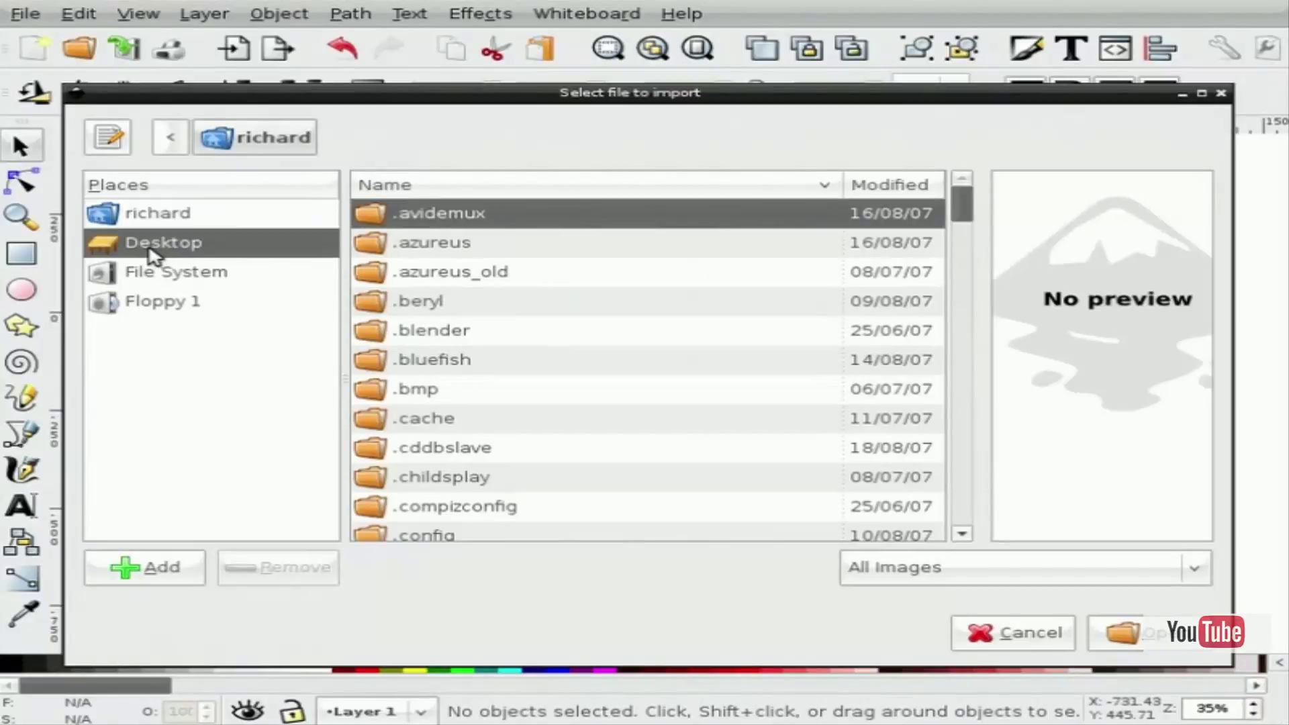
pyautogui.click(1149, 640)
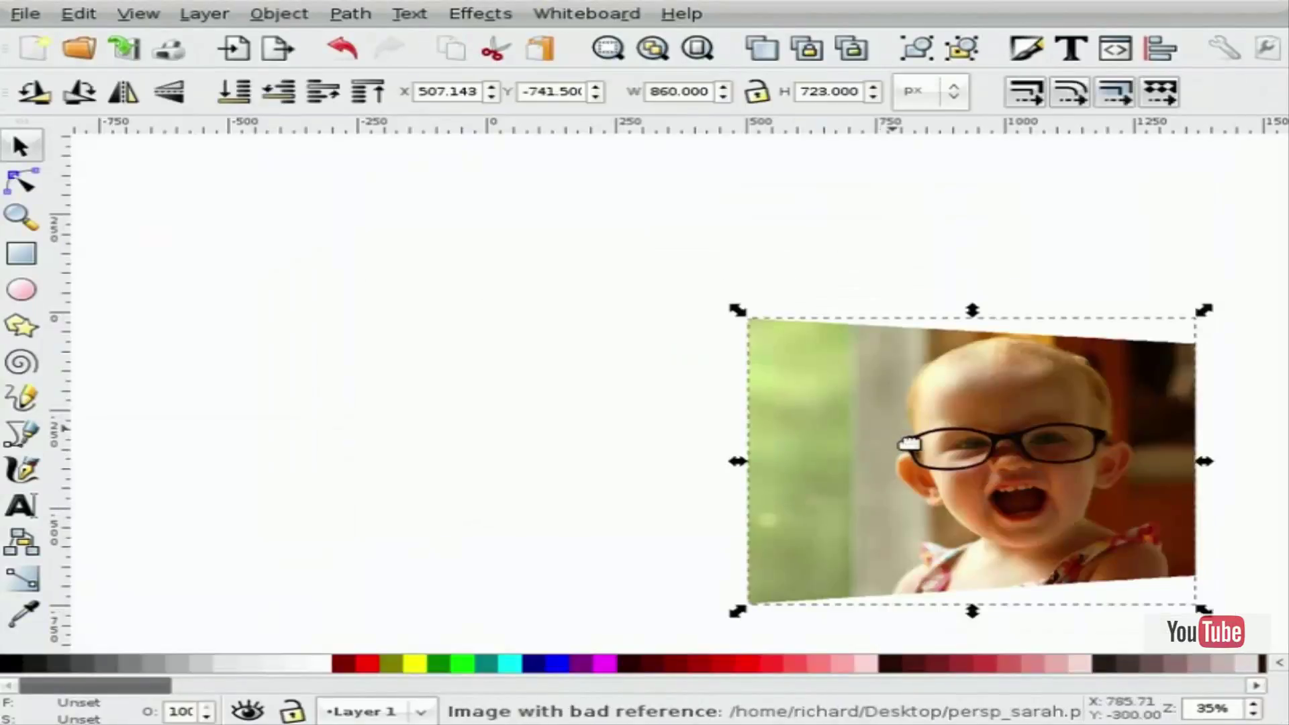
pyautogui.moveTo(859, 430); pyautogui.dragTo(594, 345)
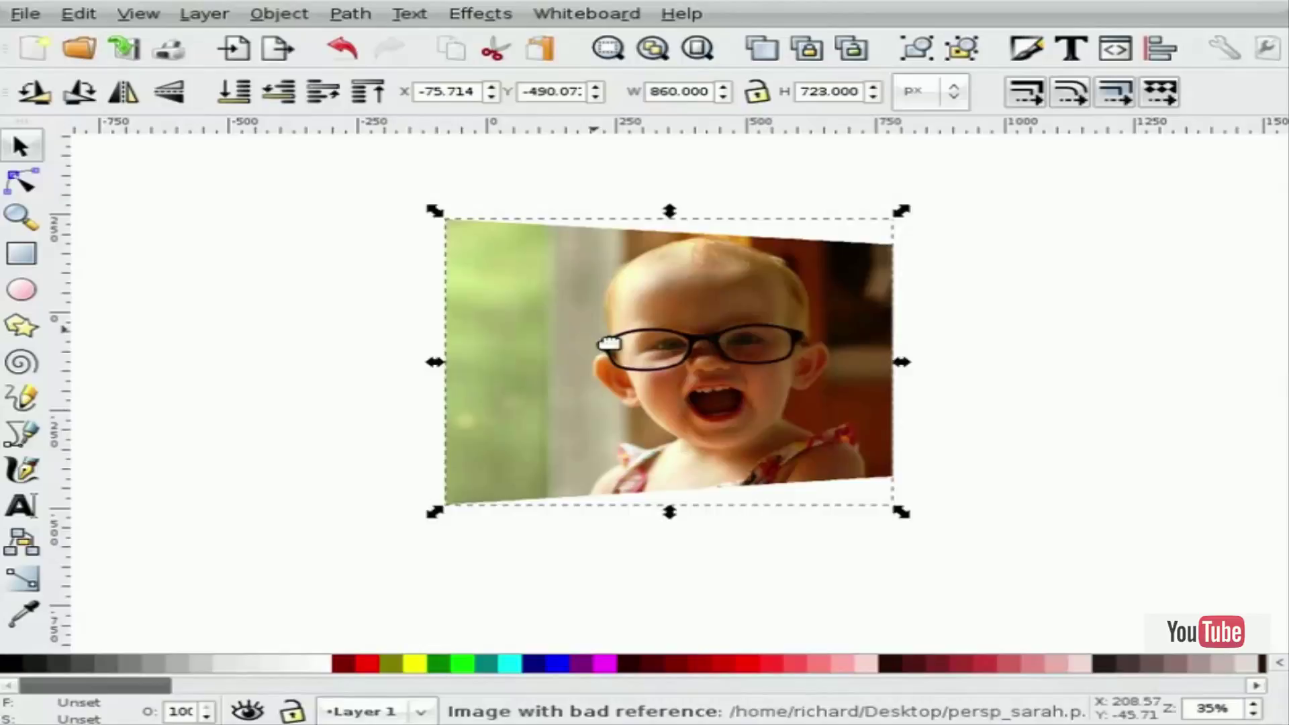
# Nudge the photo right, then trace a closed four-node path just outside its slanted corners.
pyautogui.moveTo(602, 344); pyautogui.dragTo(660, 346)
pyautogui.click(127, 470)
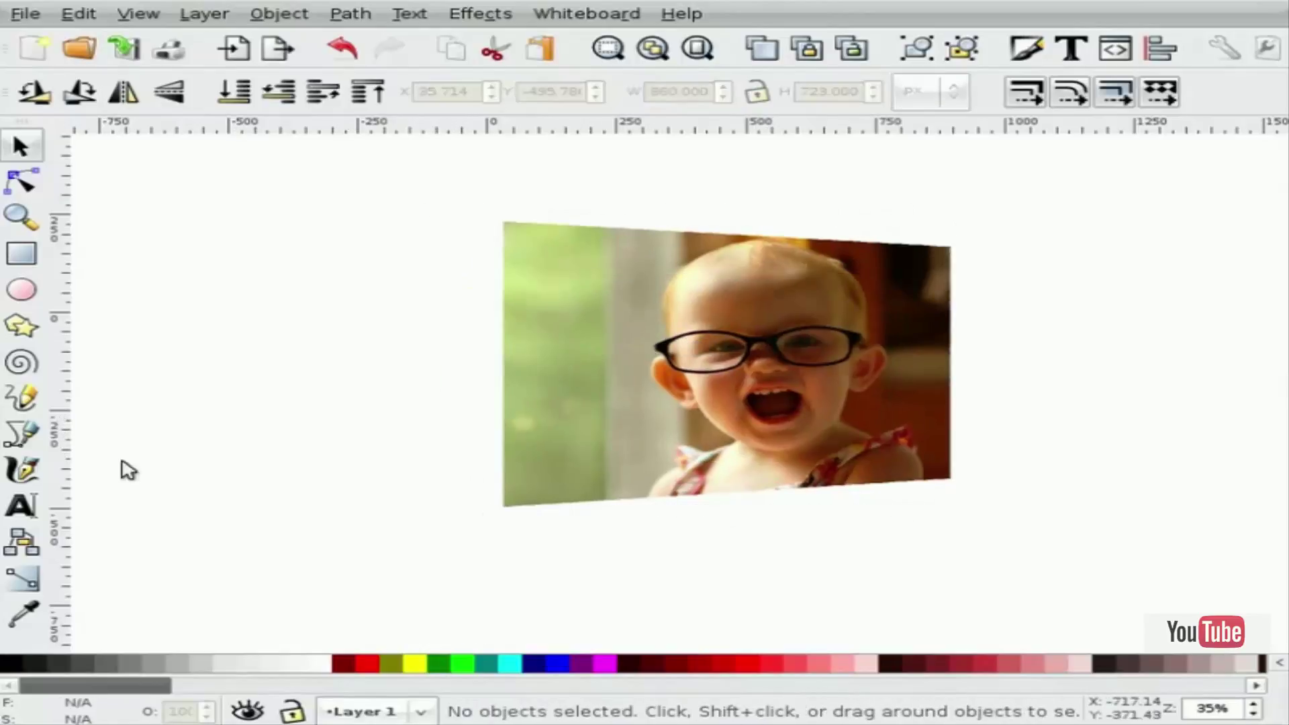
pyautogui.click(22, 435)
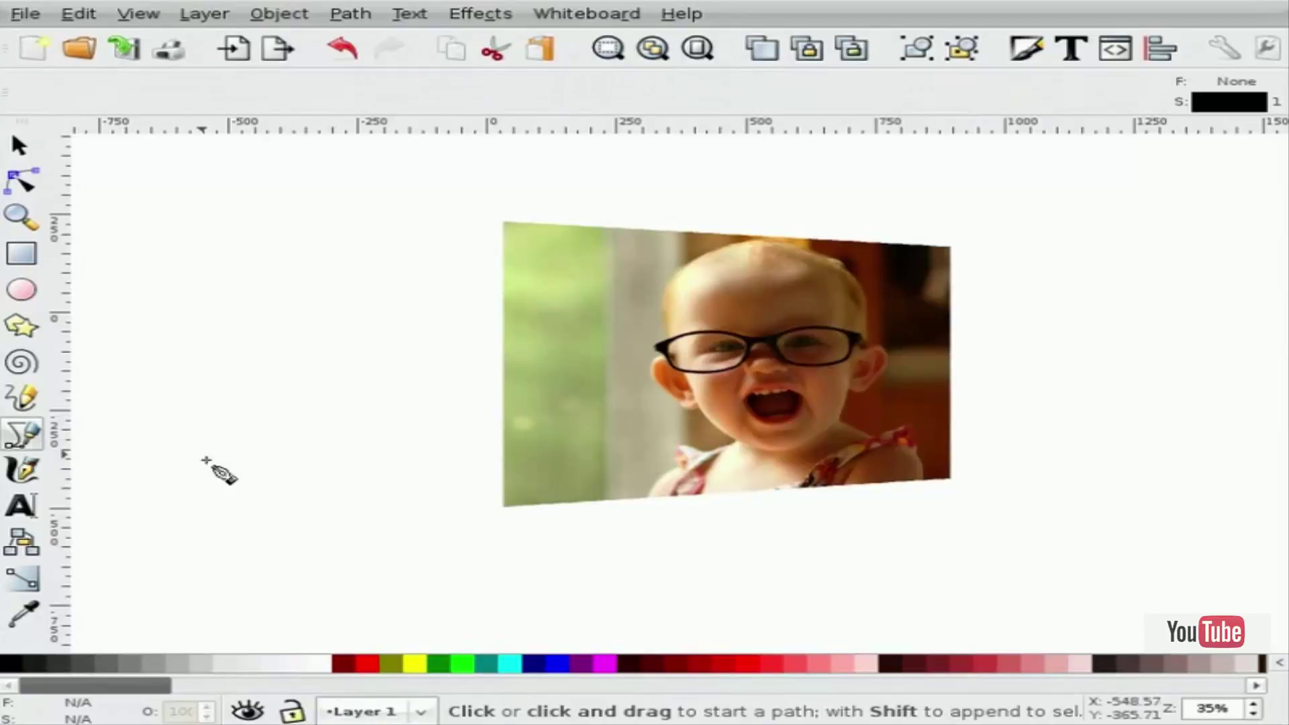
pyautogui.click(496, 512)
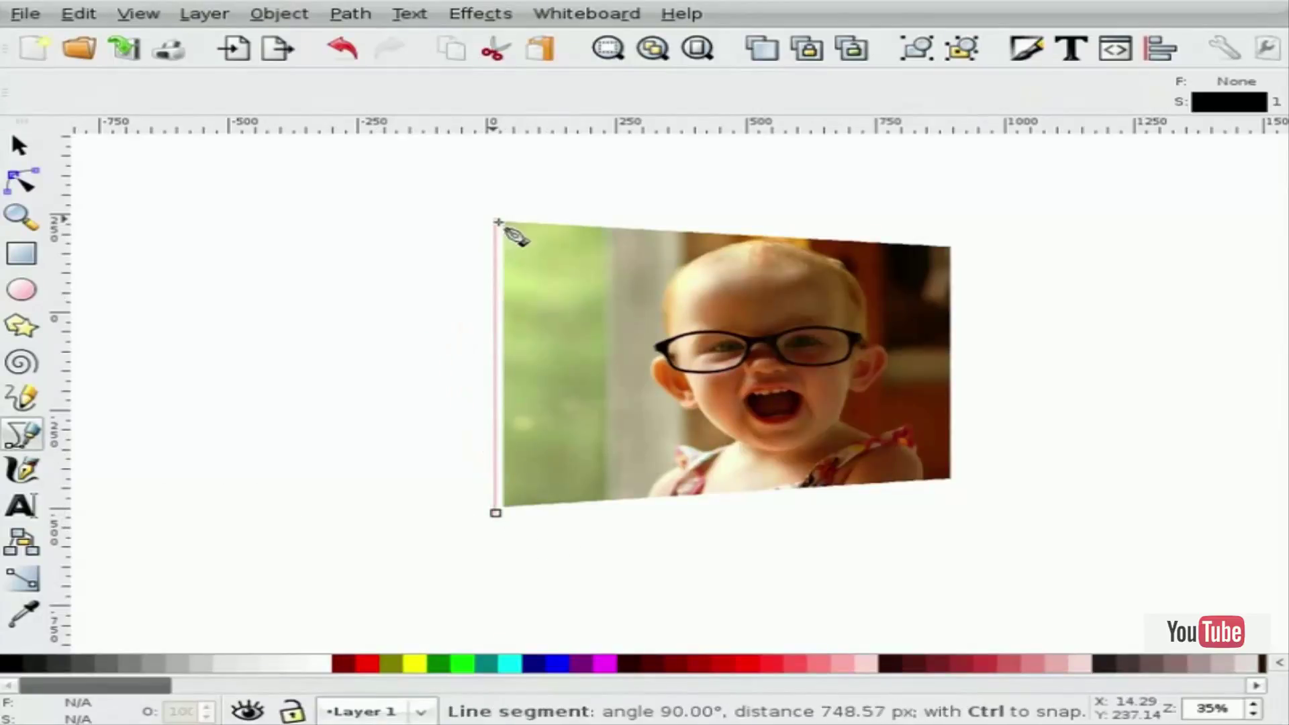
pyautogui.click(499, 216)
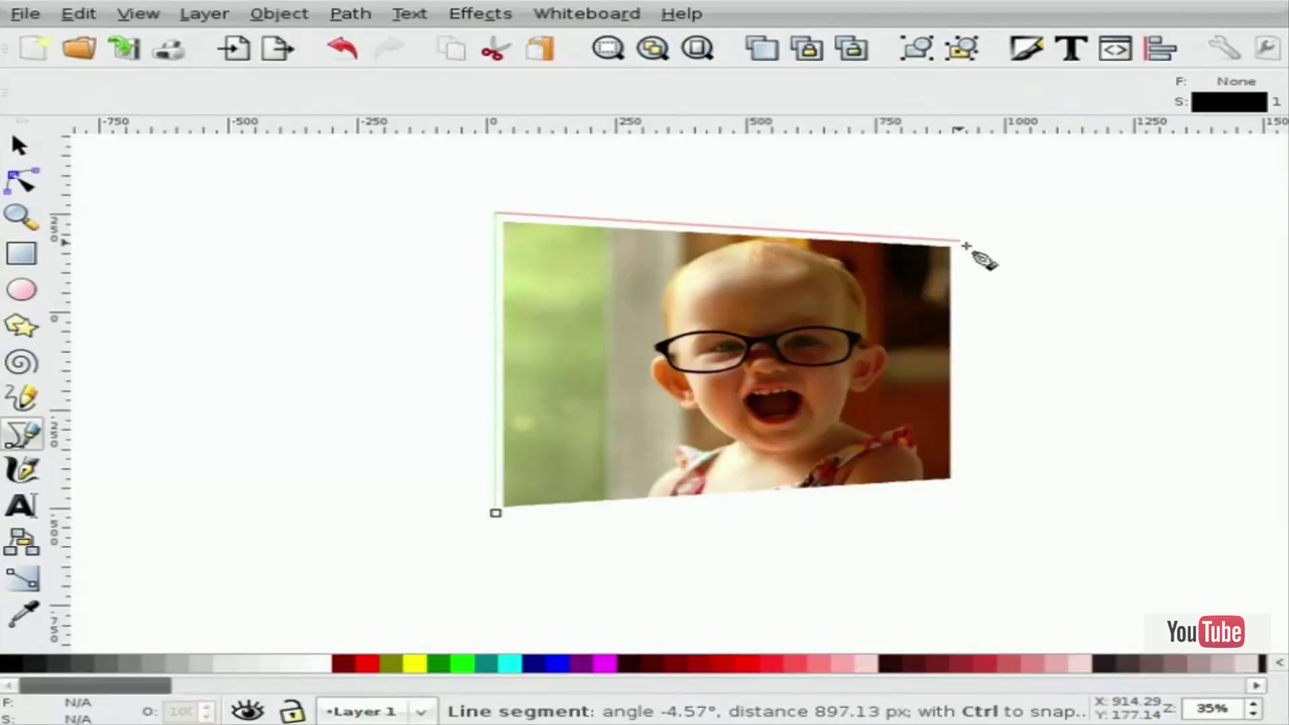
pyautogui.click(961, 241)
pyautogui.click(961, 489)
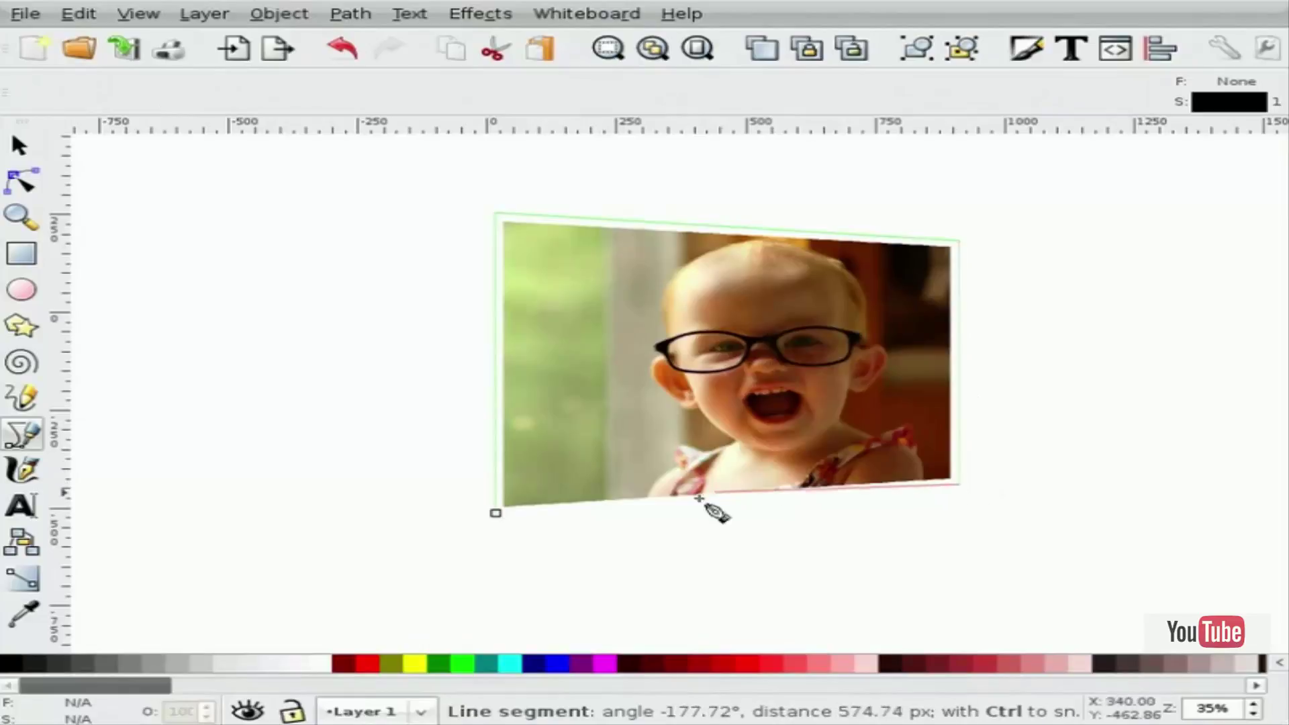
pyautogui.click(497, 515)
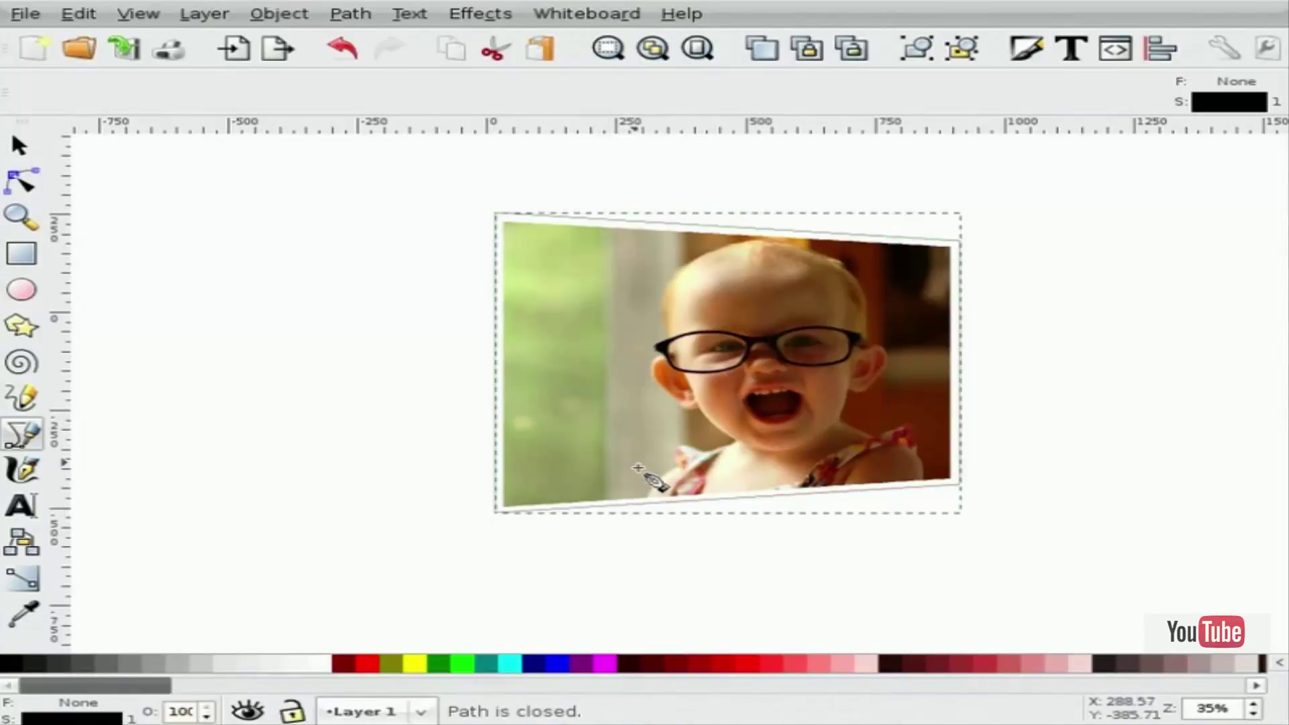
# Give the border path no stroke and a flat f0f0f0ff light grey fill.
pyautogui.press('s')
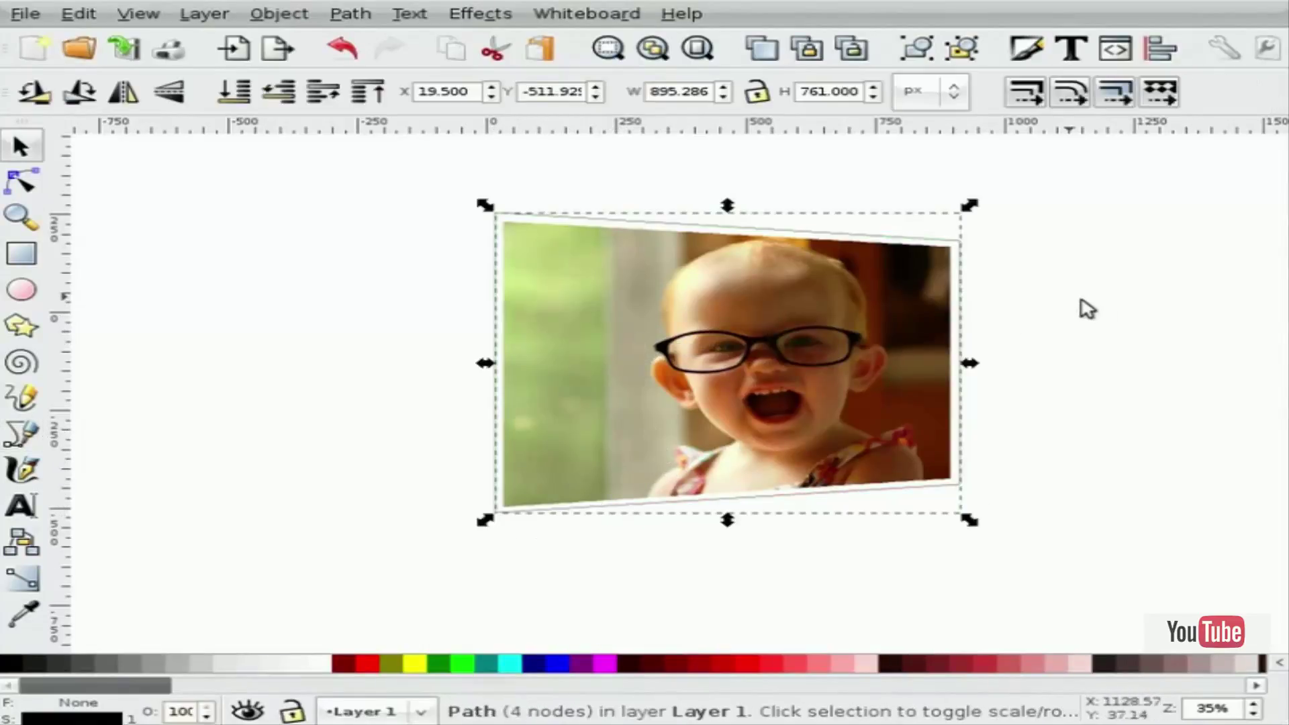
pyautogui.hotkey('ctrl', 'shift', 'f')
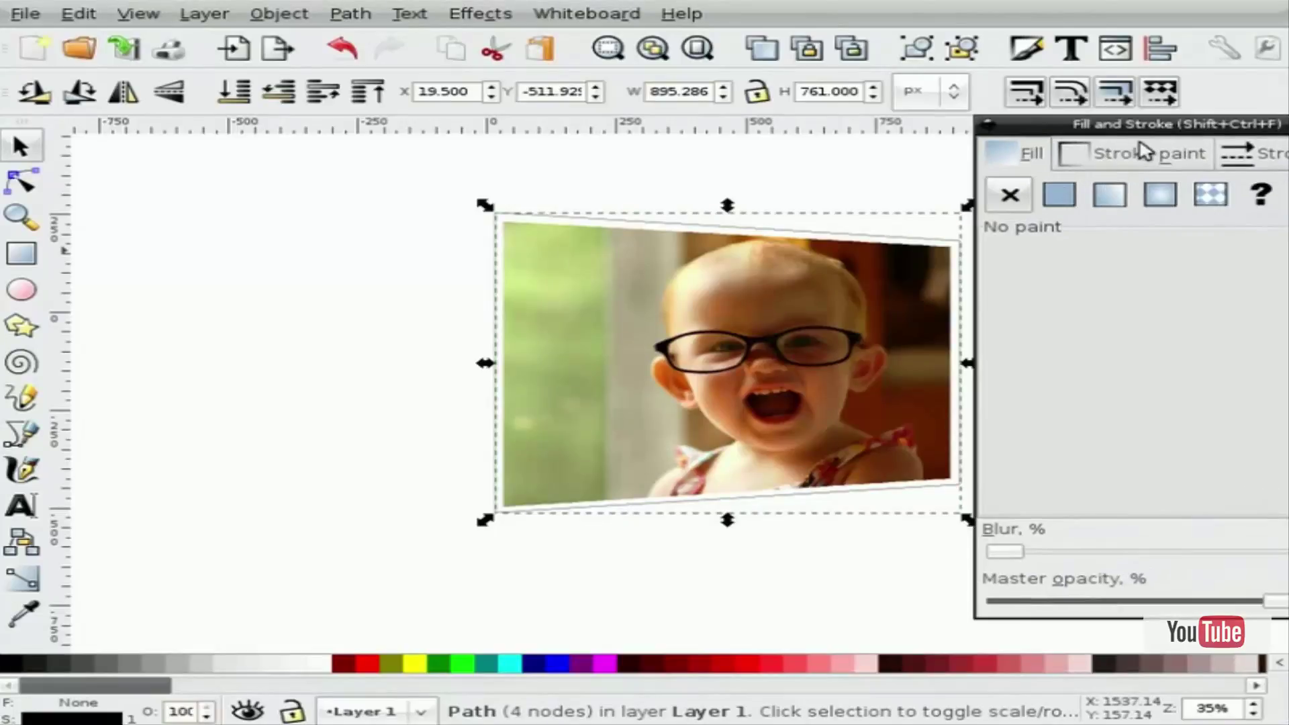
pyautogui.click(1042, 161)
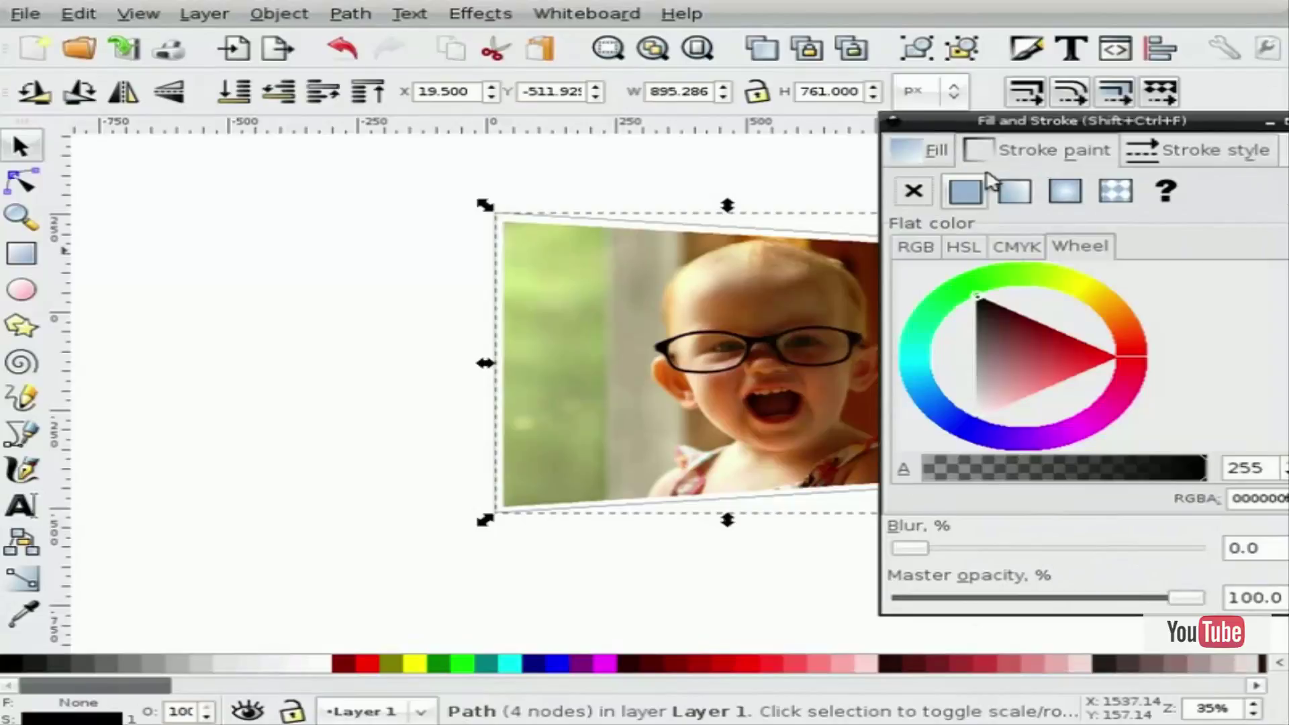
pyautogui.click(915, 191)
pyautogui.click(940, 150)
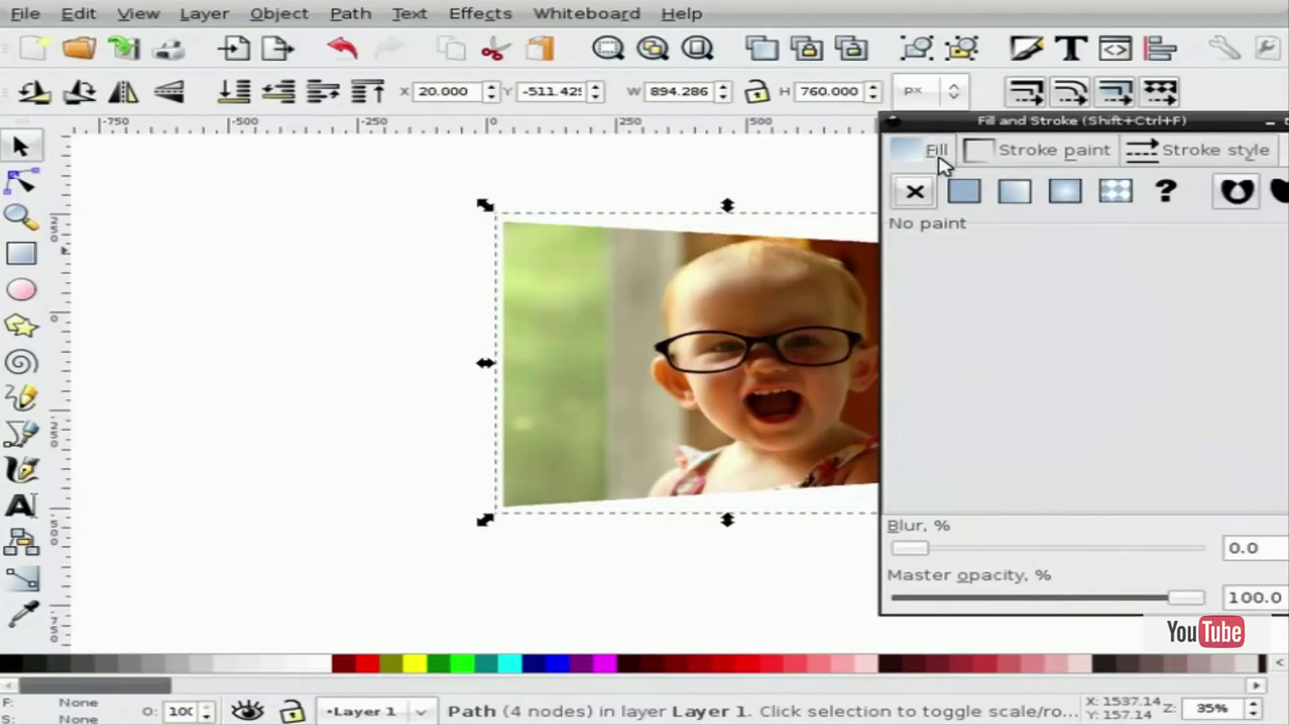
pyautogui.click(964, 193)
pyautogui.moveTo(1007, 339); pyautogui.dragTo(979, 421)
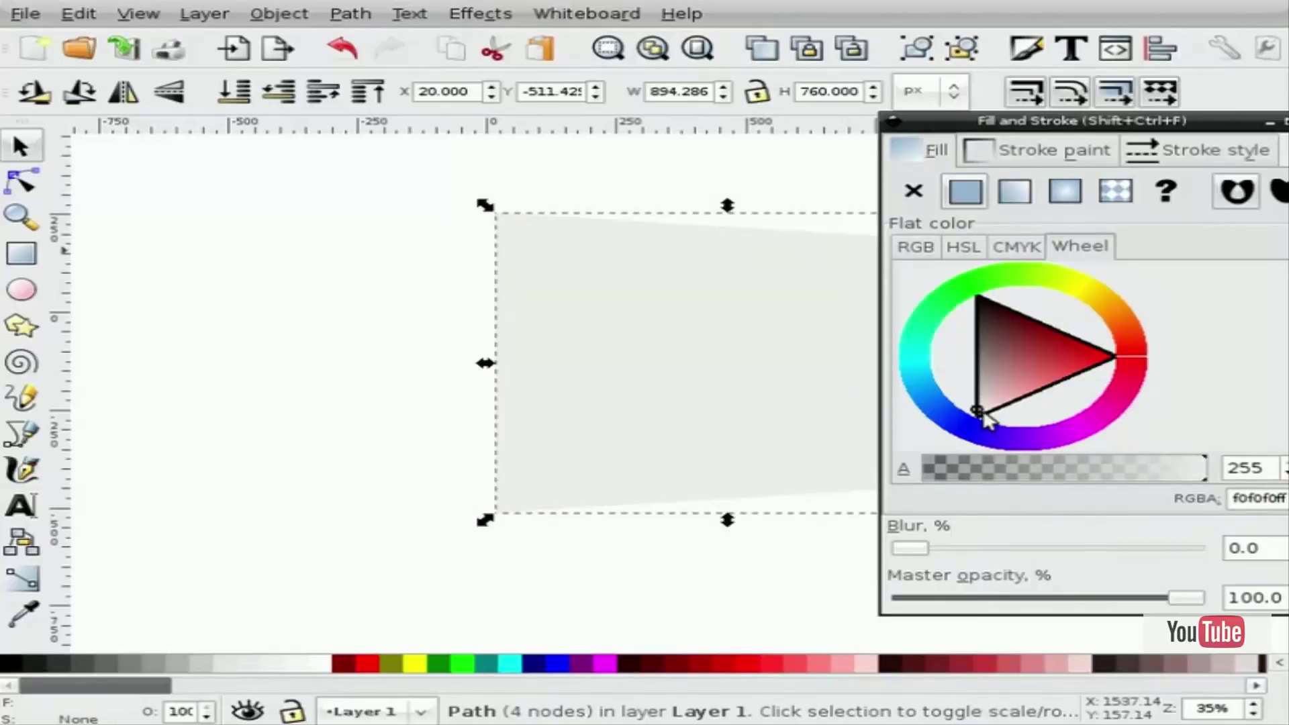
pyautogui.click(461, 402)
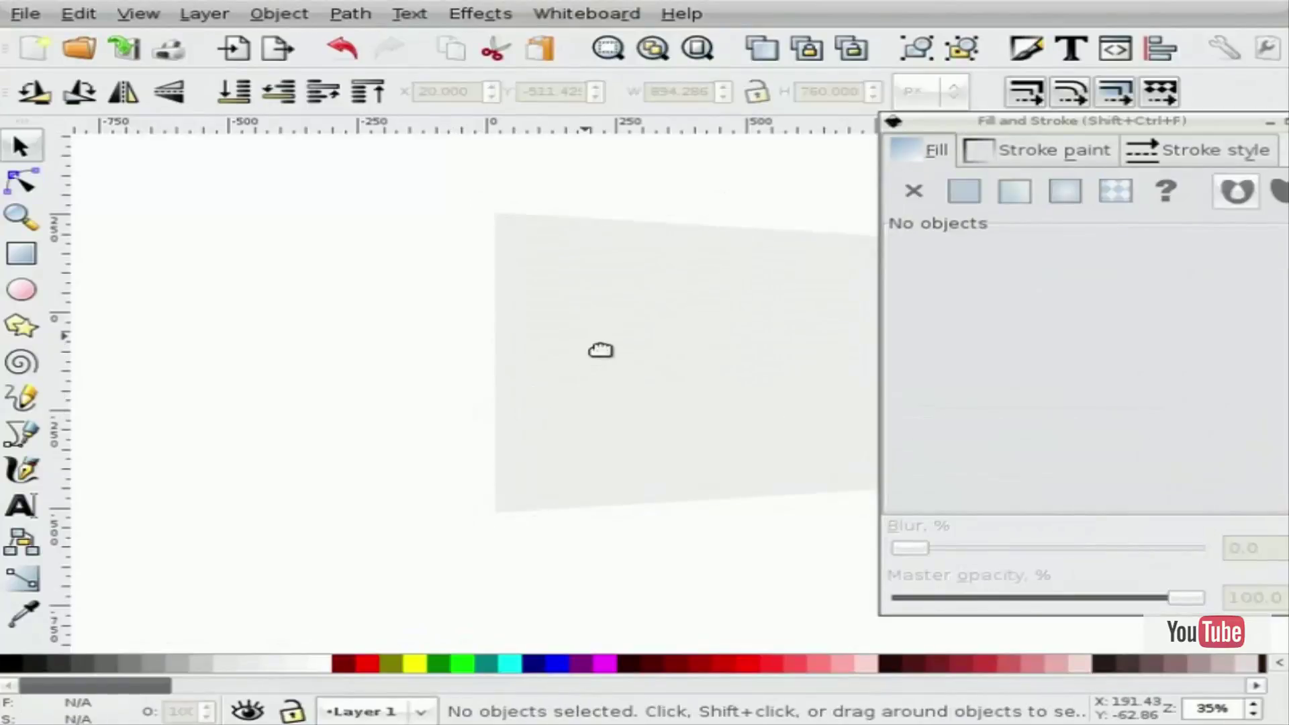
# Lower the grey frame beneath the baby photo and group both into one 894 × 760 px group.
pyautogui.click(598, 349)
pyautogui.click(234, 90)
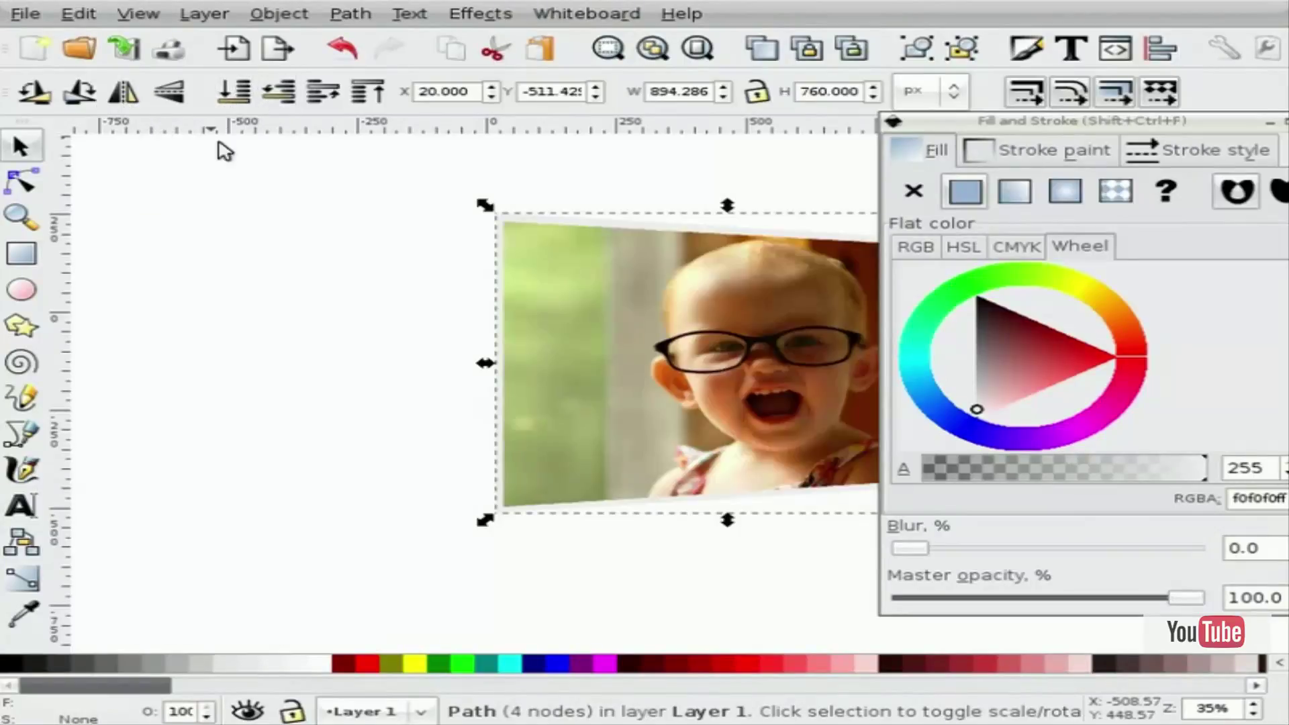
pyautogui.click(306, 324)
pyautogui.moveTo(926, 121); pyautogui.dragTo(1268, 111)
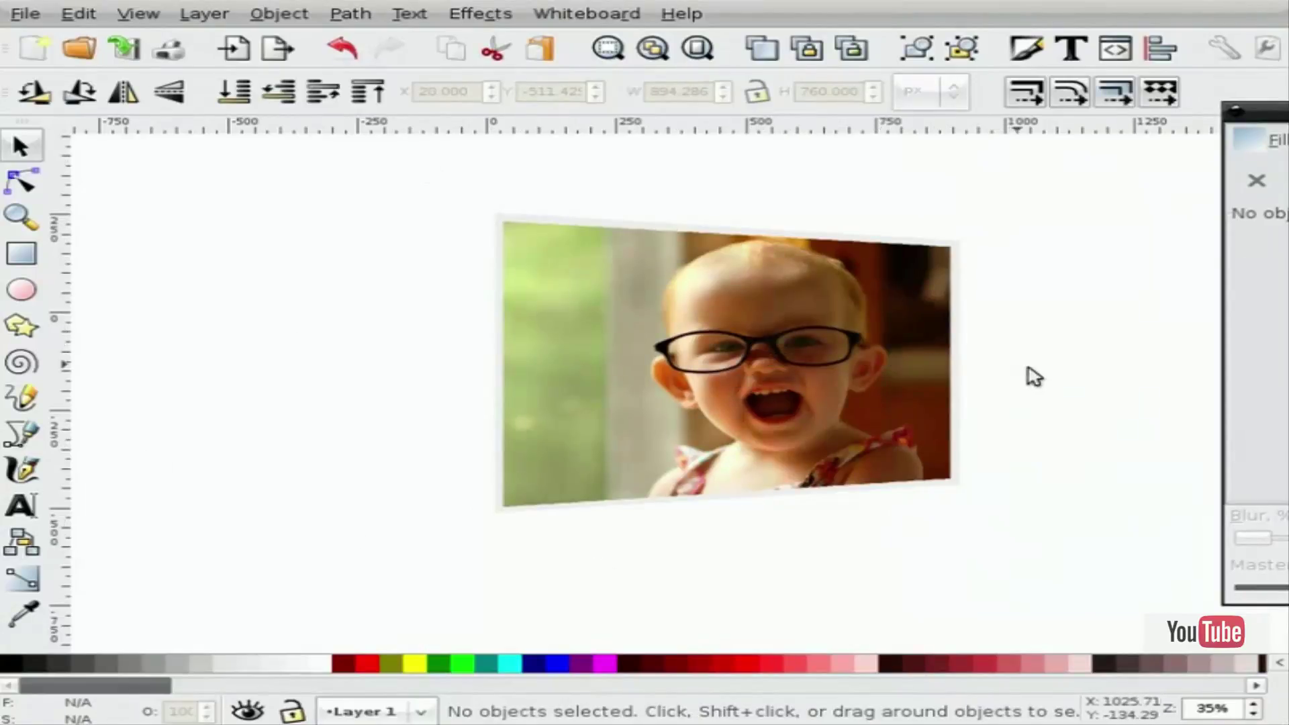
pyautogui.moveTo(1016, 536); pyautogui.dragTo(374, 213)
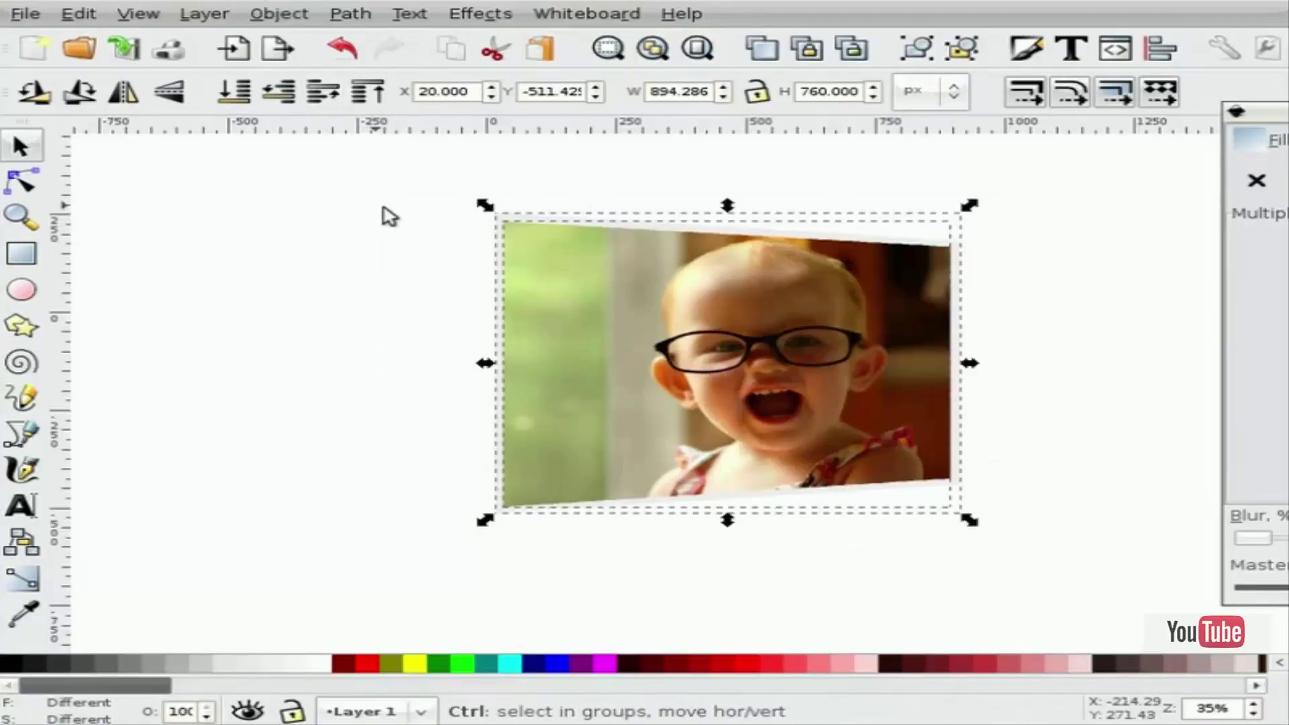
pyautogui.click(366, 263)
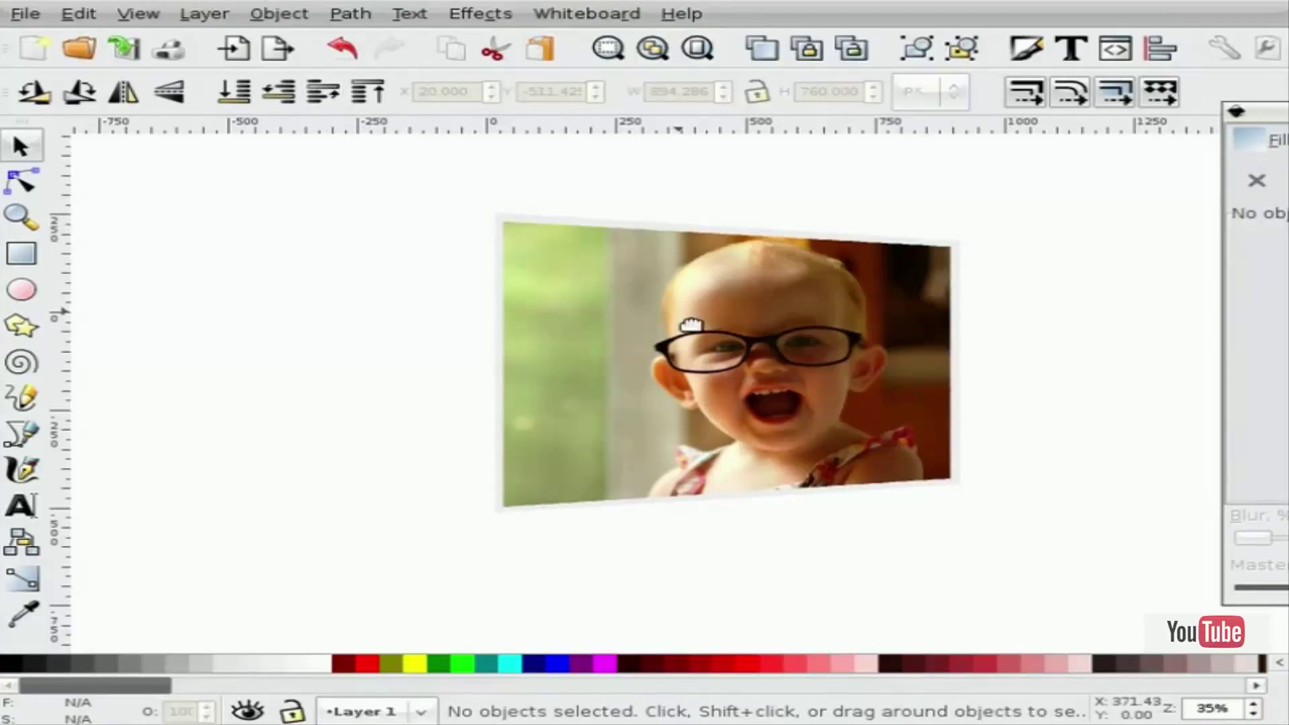
# Flip the framed photo group vertically and move it straight down below the original.
pyautogui.click(713, 354)
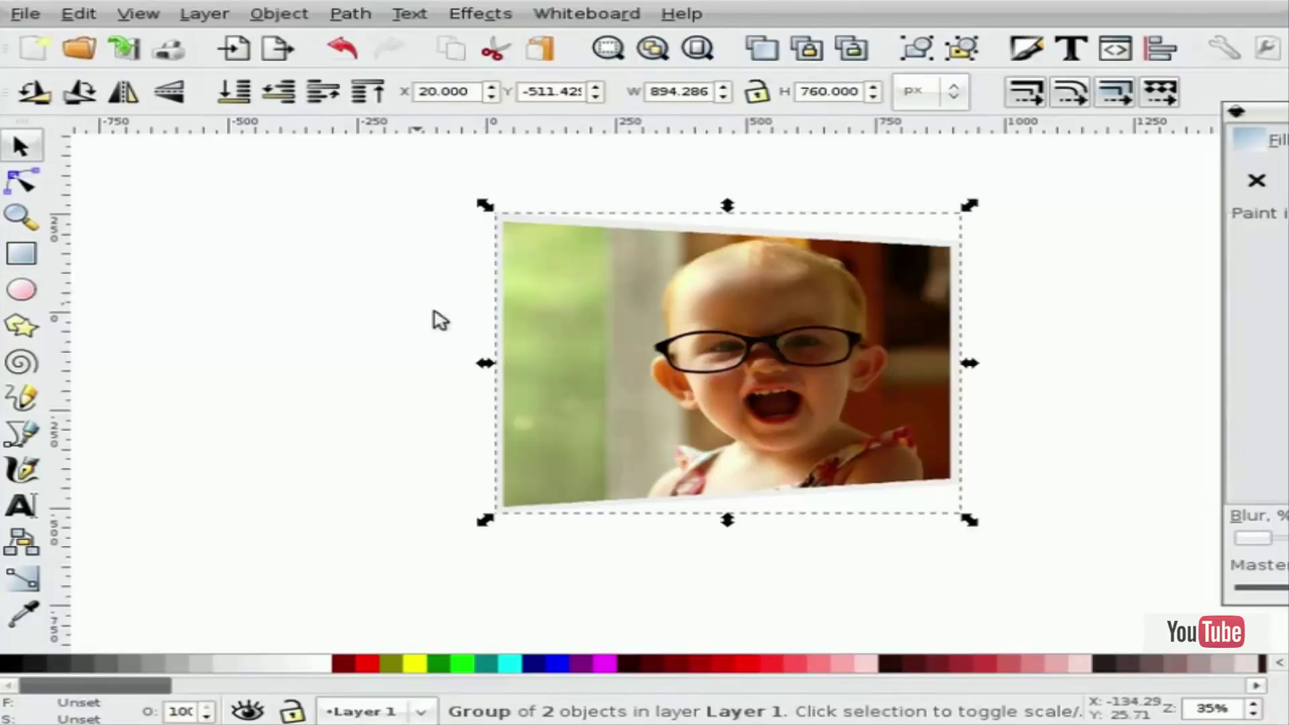
pyautogui.click(170, 93)
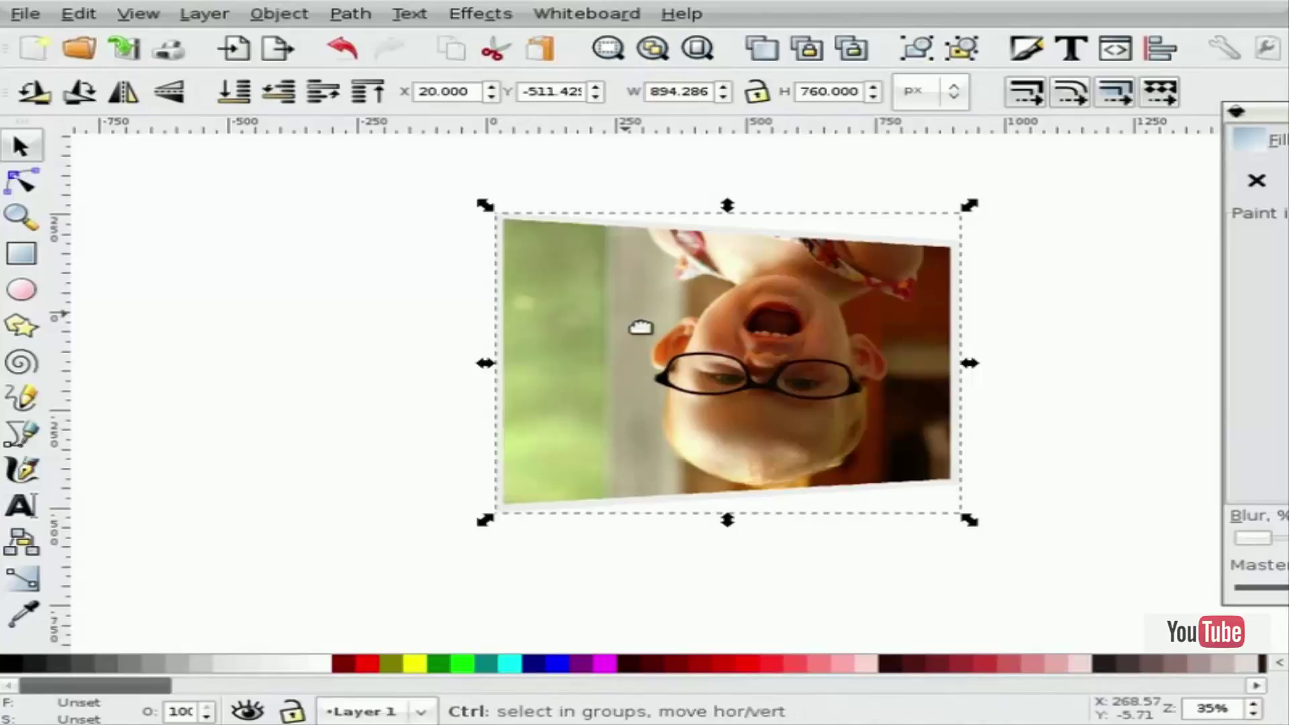
pyautogui.hotkey('ctrl', 'z')
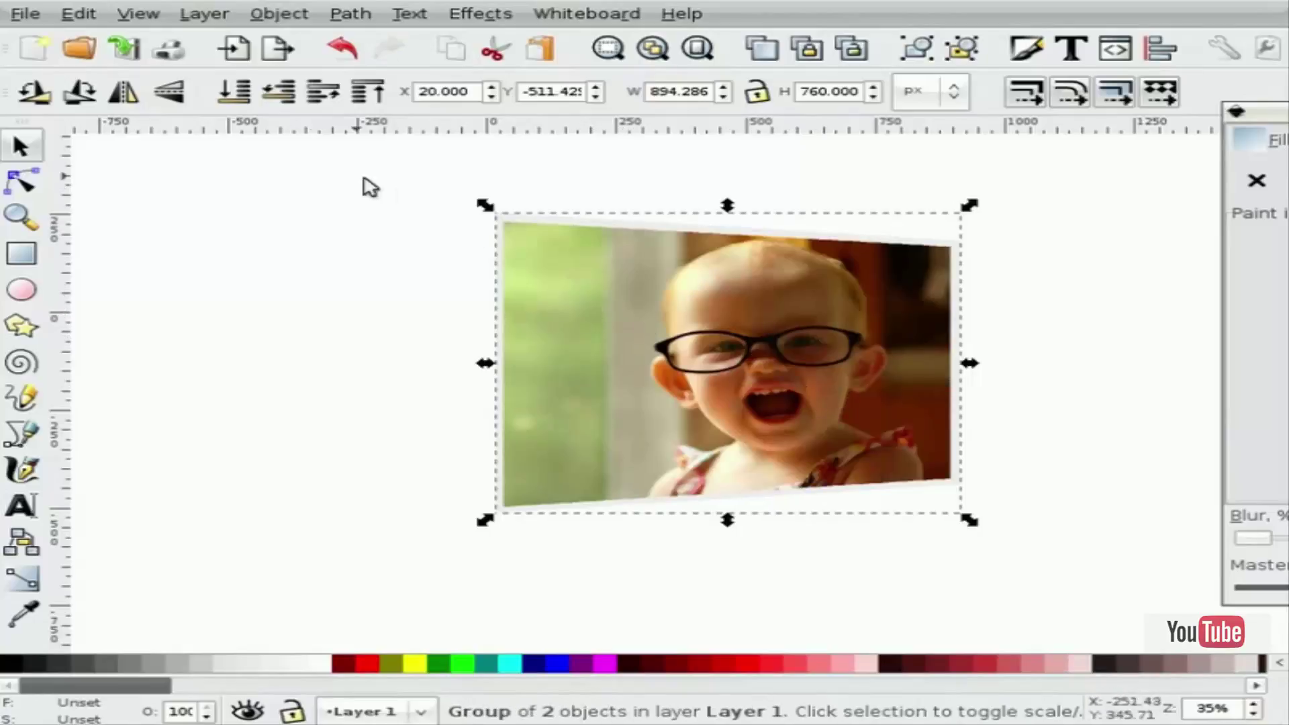
pyautogui.click(170, 92)
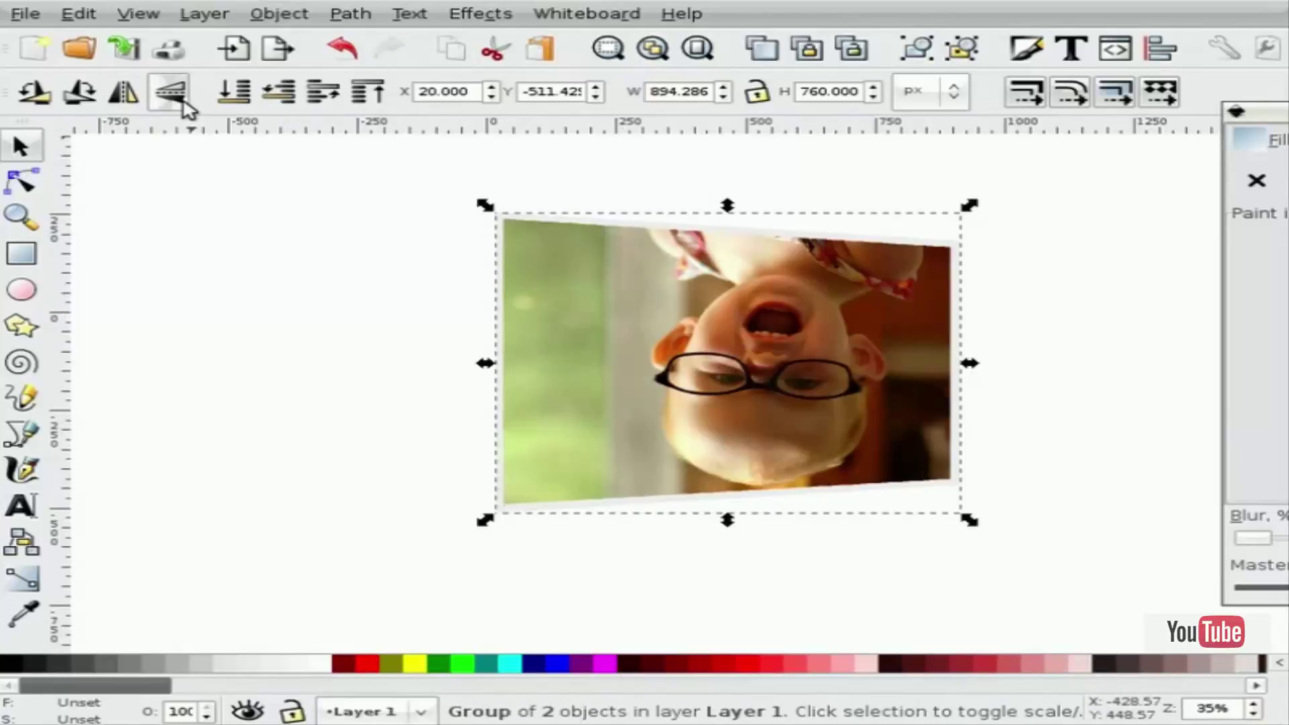
pyautogui.moveTo(644, 334); pyautogui.dragTo(644, 598)
# Skew the flipped copy to follow the perspective and butt it against the original photo.
pyautogui.scroll(-5, 691, 446)
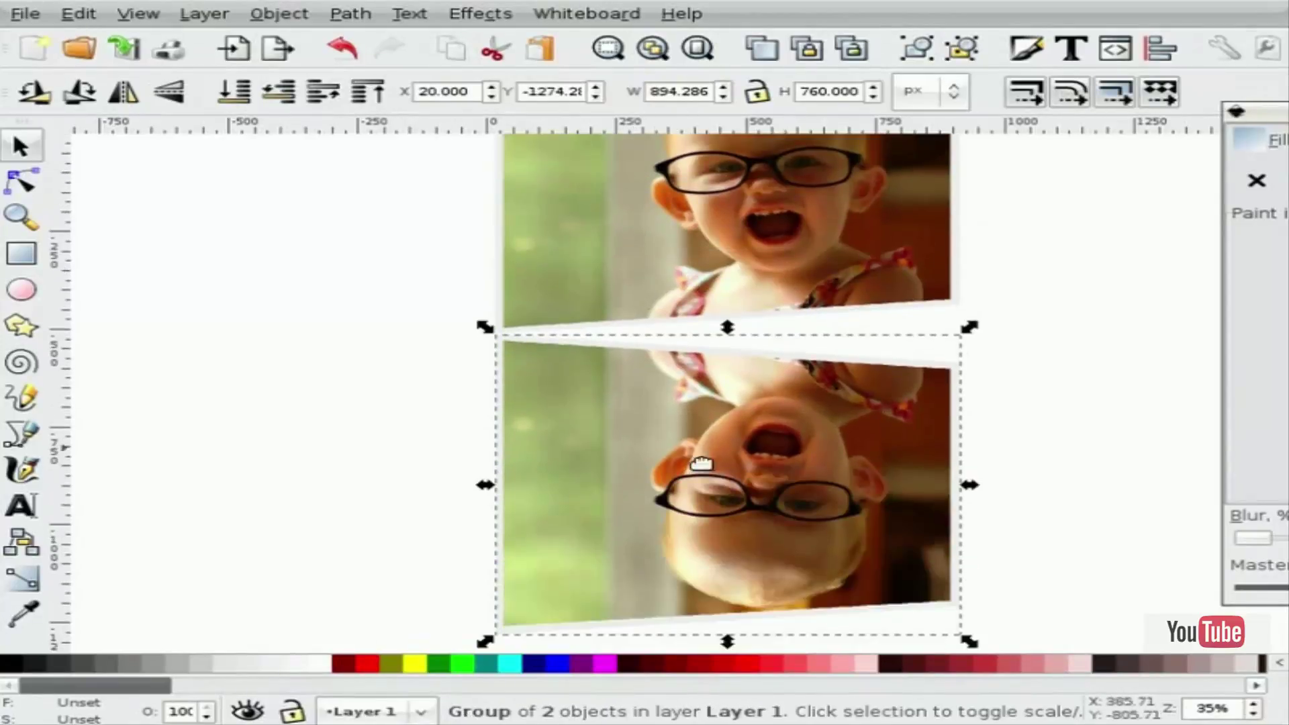
pyautogui.click(803, 473)
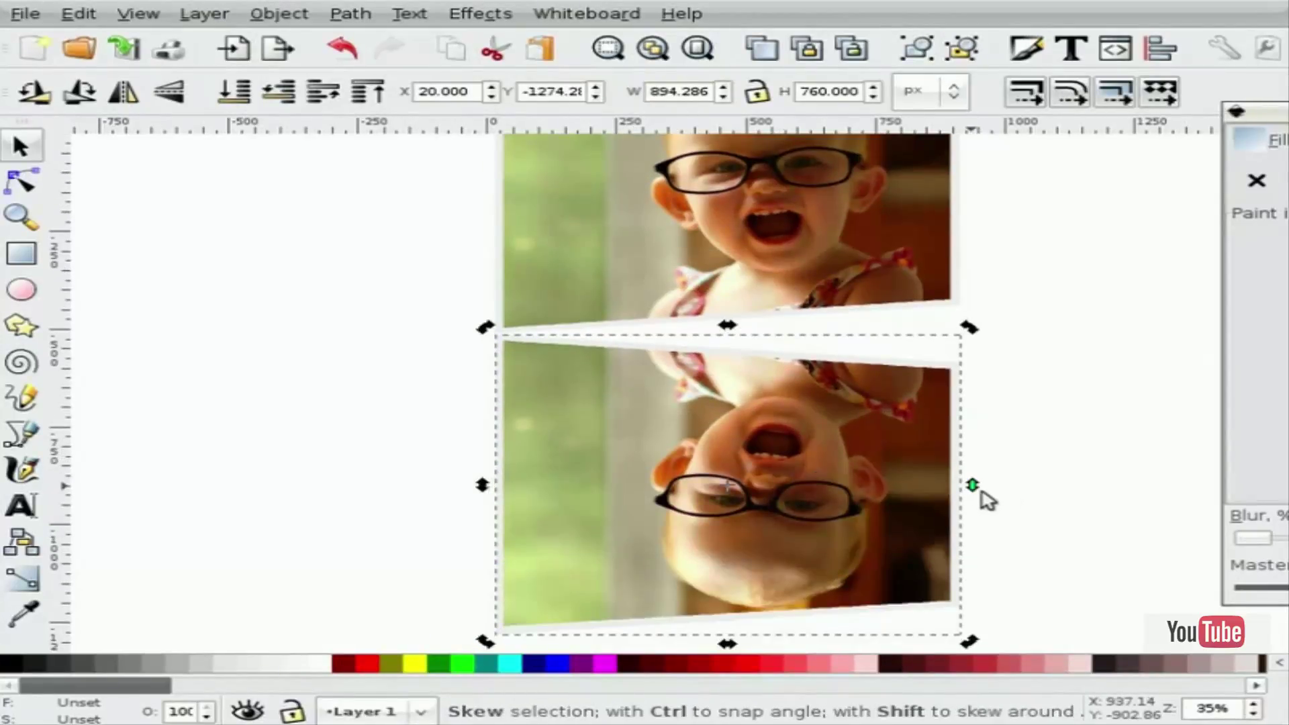
pyautogui.moveTo(976, 493); pyautogui.dragTo(978, 470)
pyautogui.moveTo(816, 473); pyautogui.dragTo(843, 452)
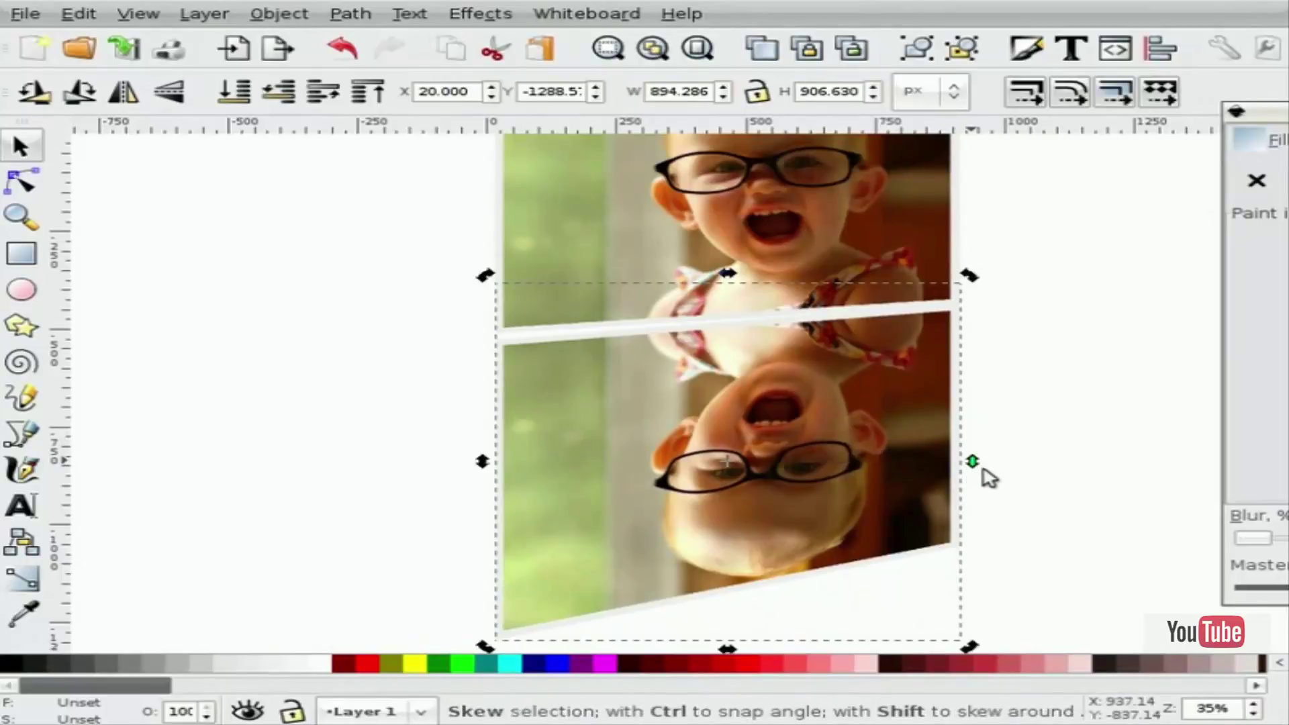
pyautogui.moveTo(983, 468); pyautogui.dragTo(986, 476)
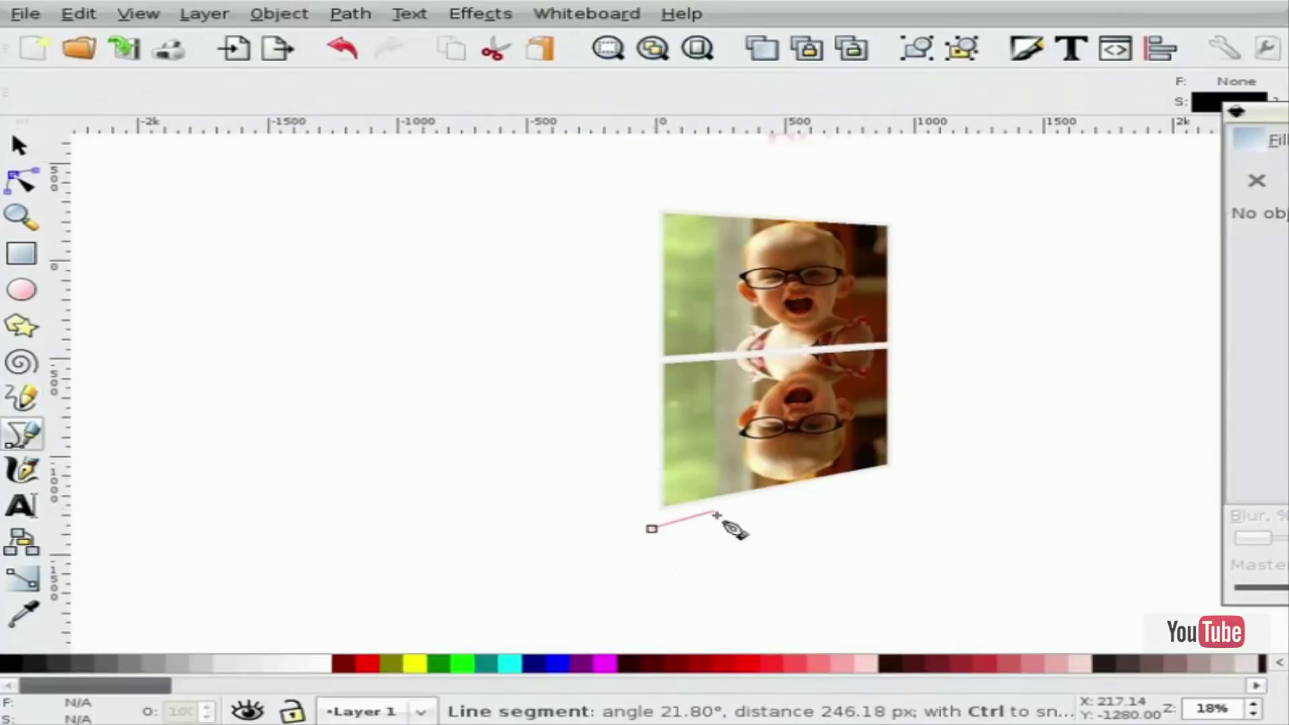
# Draw a four-sided mask shape covering the flipped photo reflection.
pyautogui.click(908, 478)
pyautogui.click(905, 341)
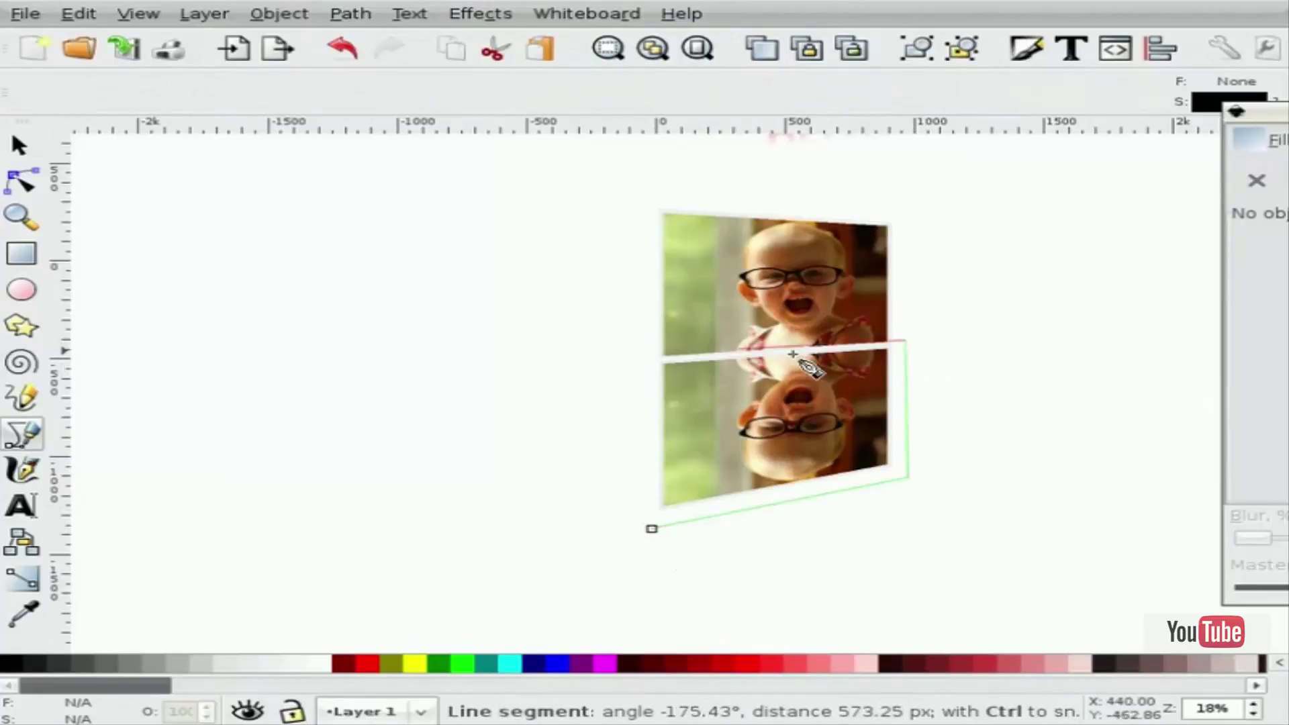
pyautogui.click(613, 364)
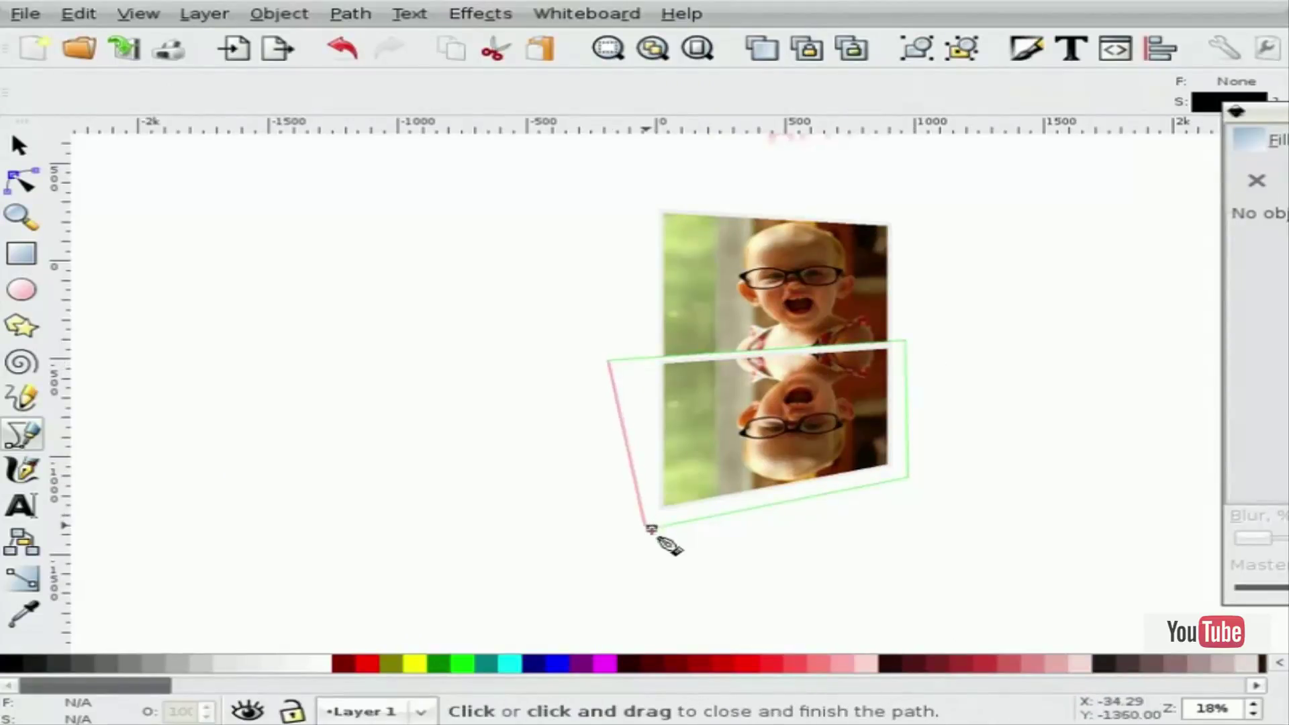
pyautogui.click(652, 528)
pyautogui.press('F1')
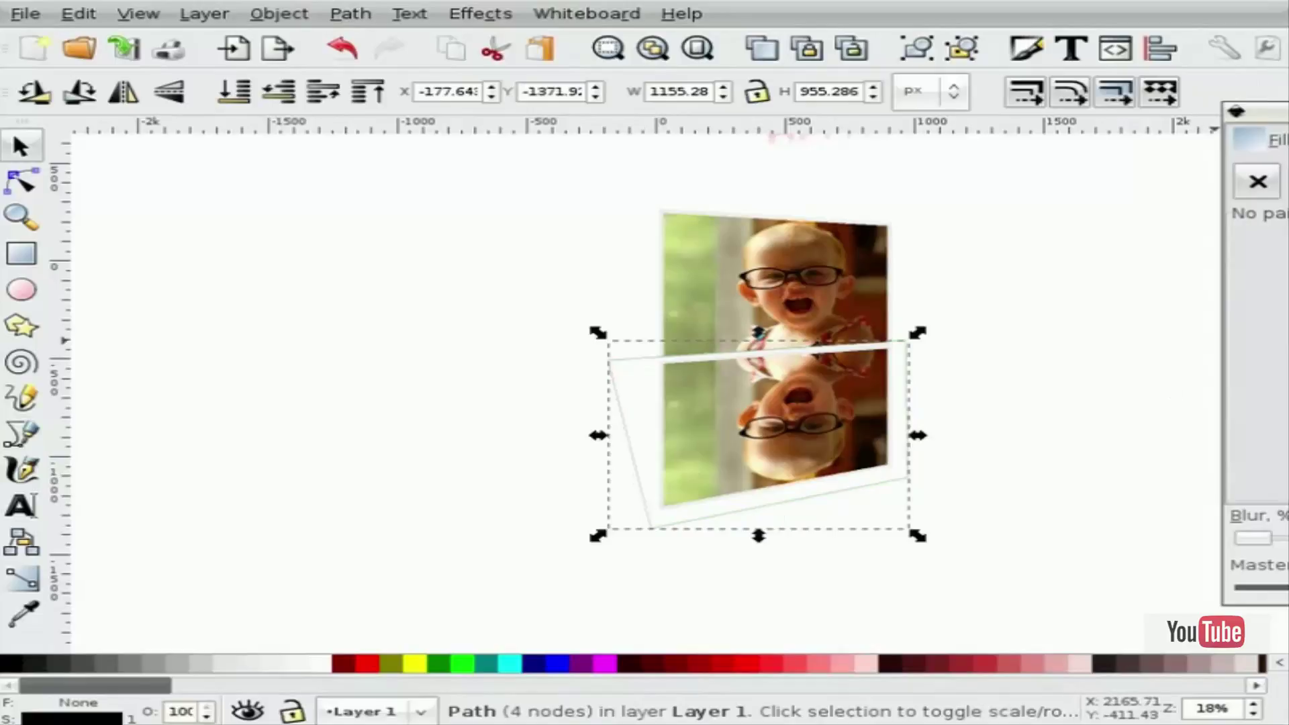
# Fill the mask shape with a linear gradient in Fill and Stroke.
pyautogui.hotkey('ctrl', 'shift', 'f')
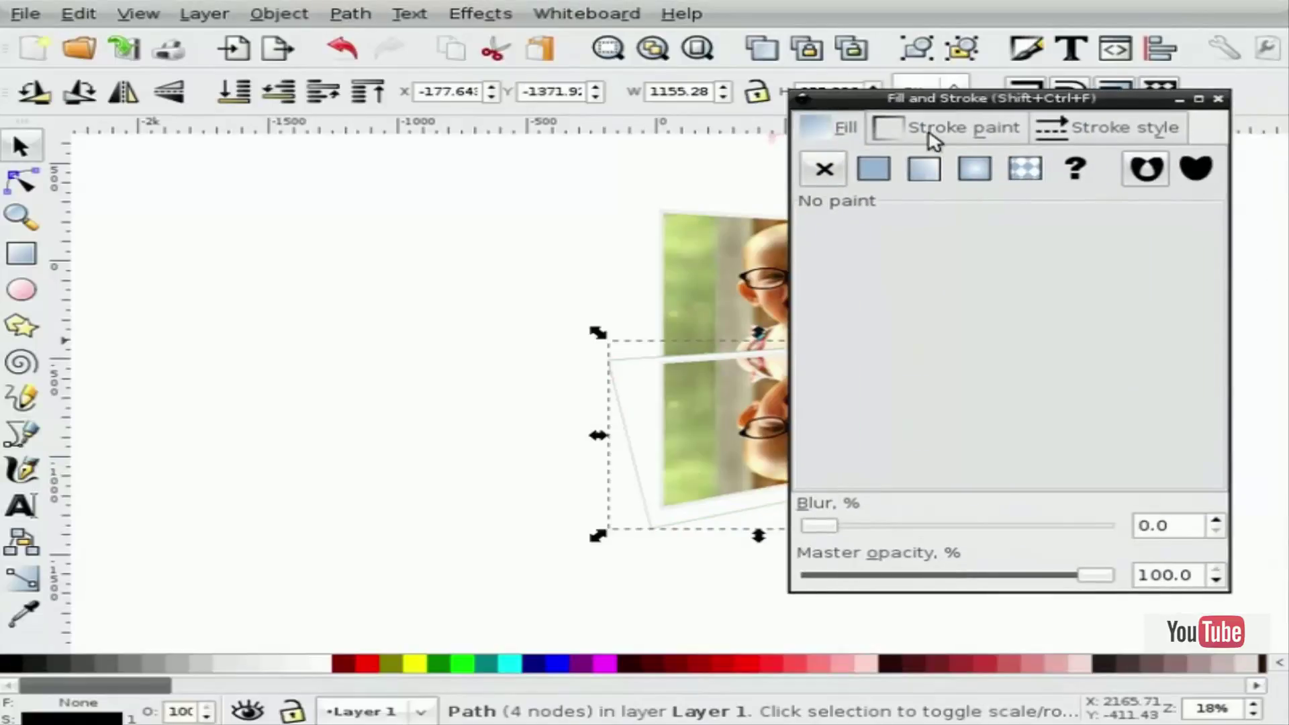
pyautogui.click(876, 167)
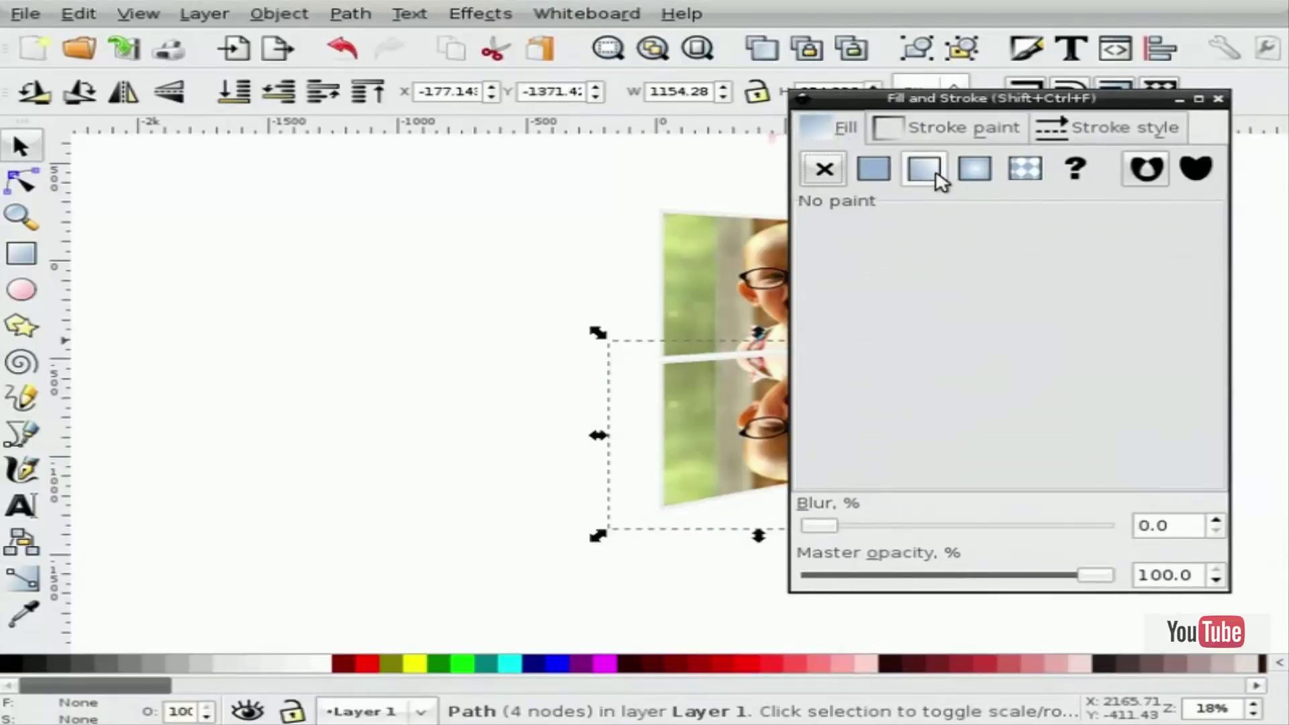
pyautogui.click(933, 176)
pyautogui.click(1080, 262)
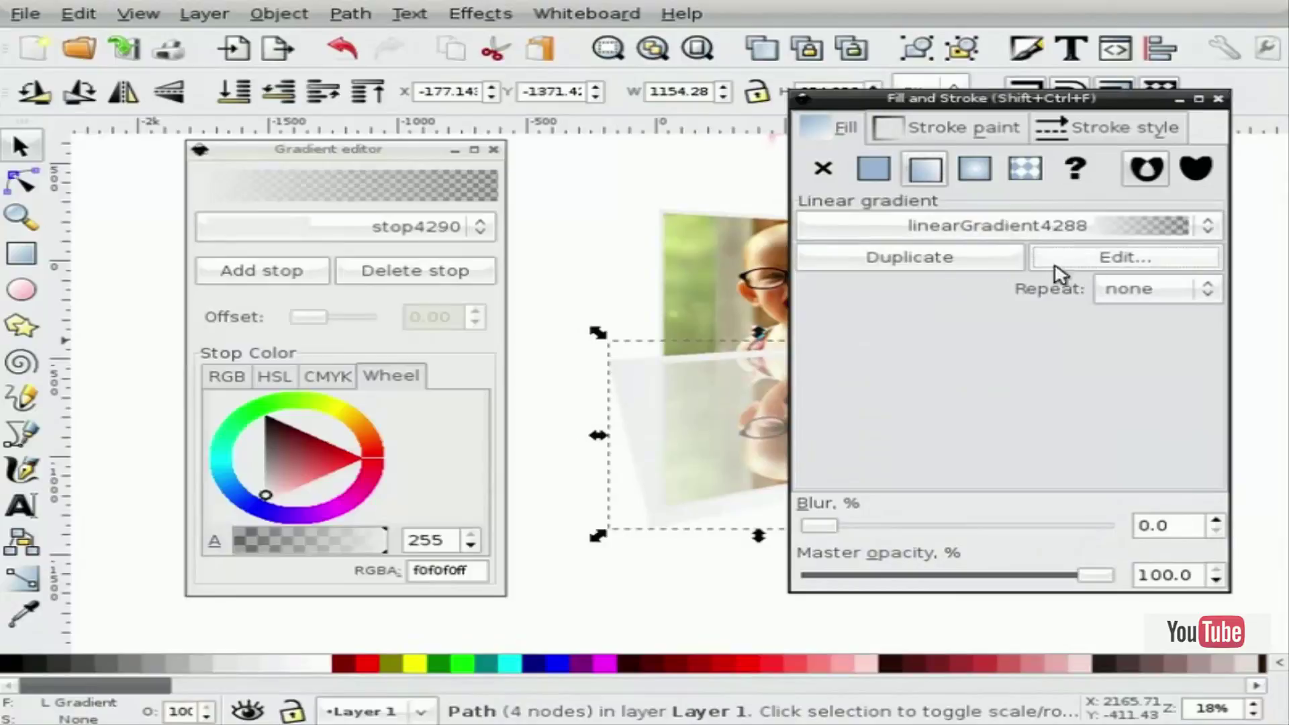
# Set the gradient's first stop to black and its end stop to white with alpha 255.
pyautogui.click(402, 238)
pyautogui.click(302, 235)
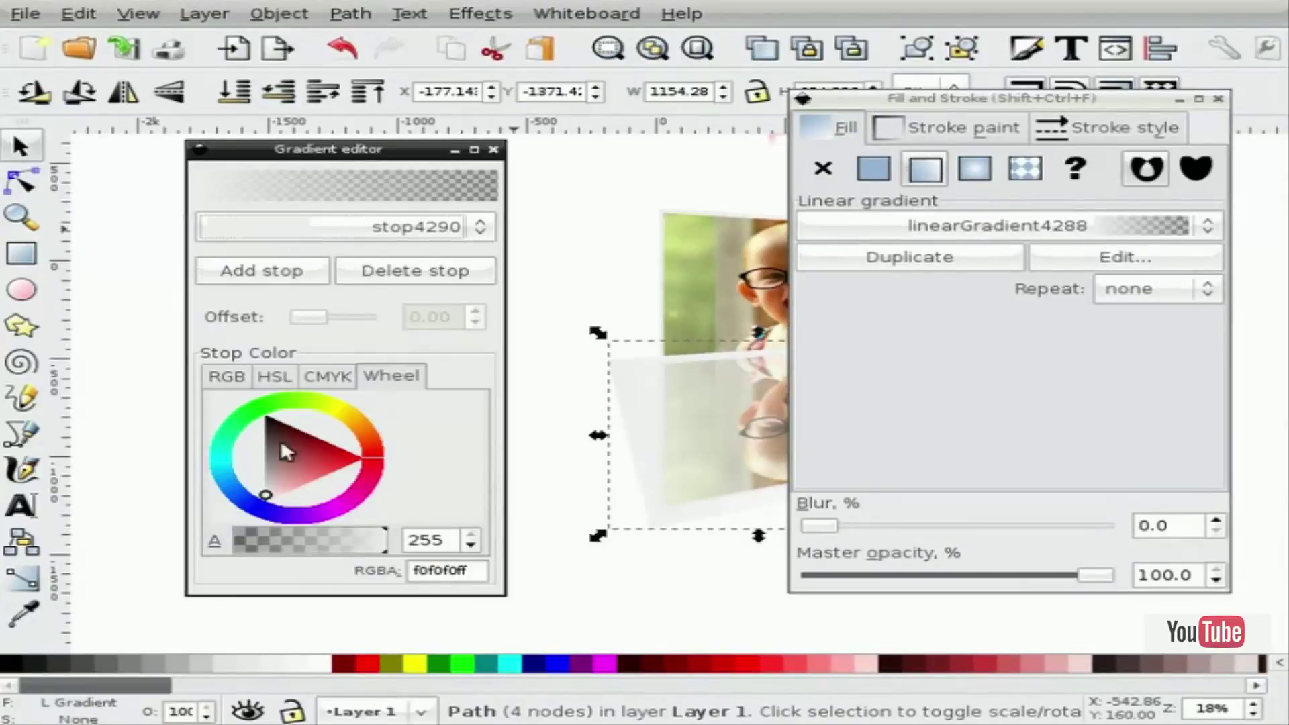
pyautogui.moveTo(289, 452); pyautogui.dragTo(265, 417)
pyautogui.click(352, 234)
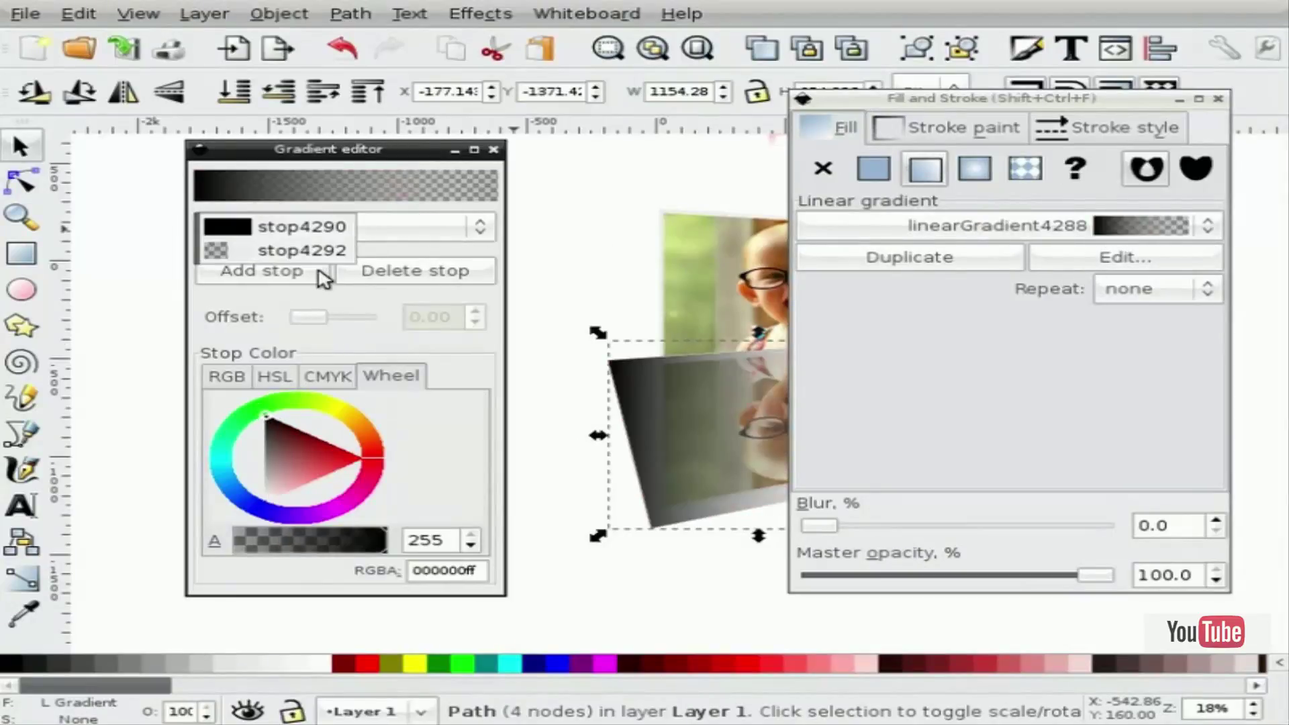
pyautogui.click(325, 252)
pyautogui.moveTo(302, 480); pyautogui.dragTo(268, 521)
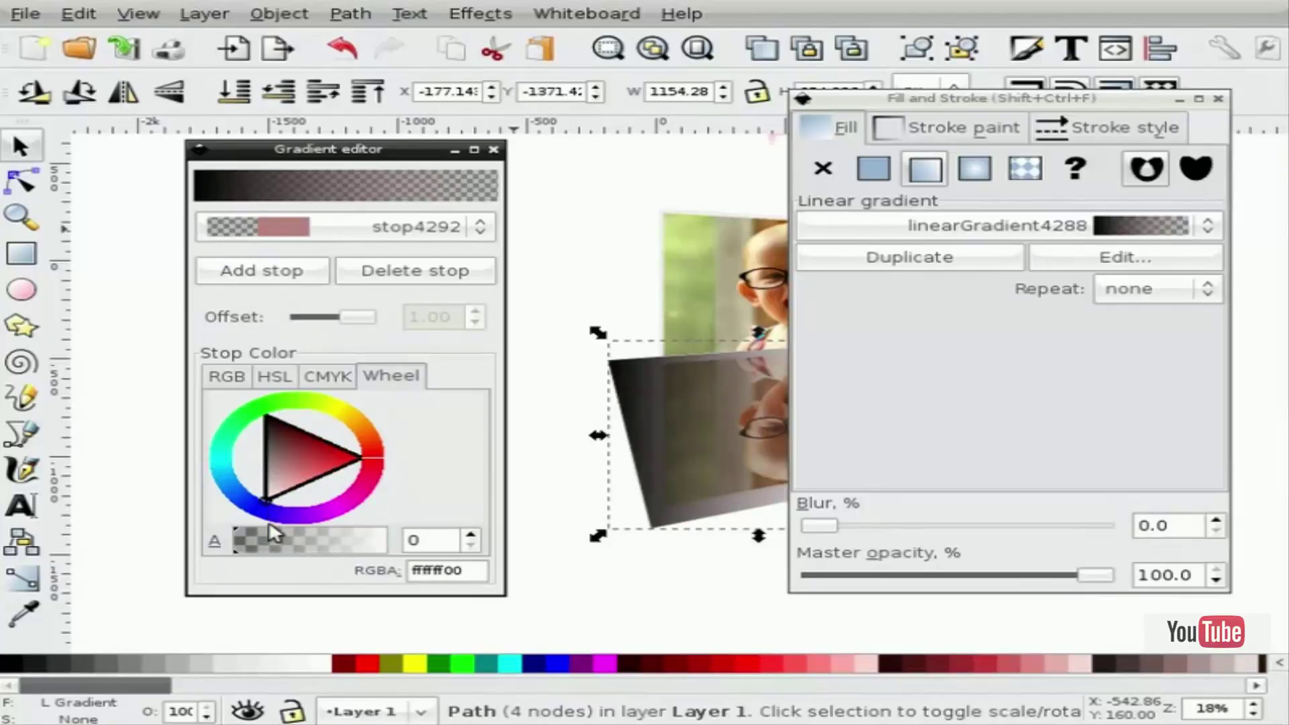
pyautogui.click(415, 545)
pyautogui.write('255')
pyautogui.press('Return')
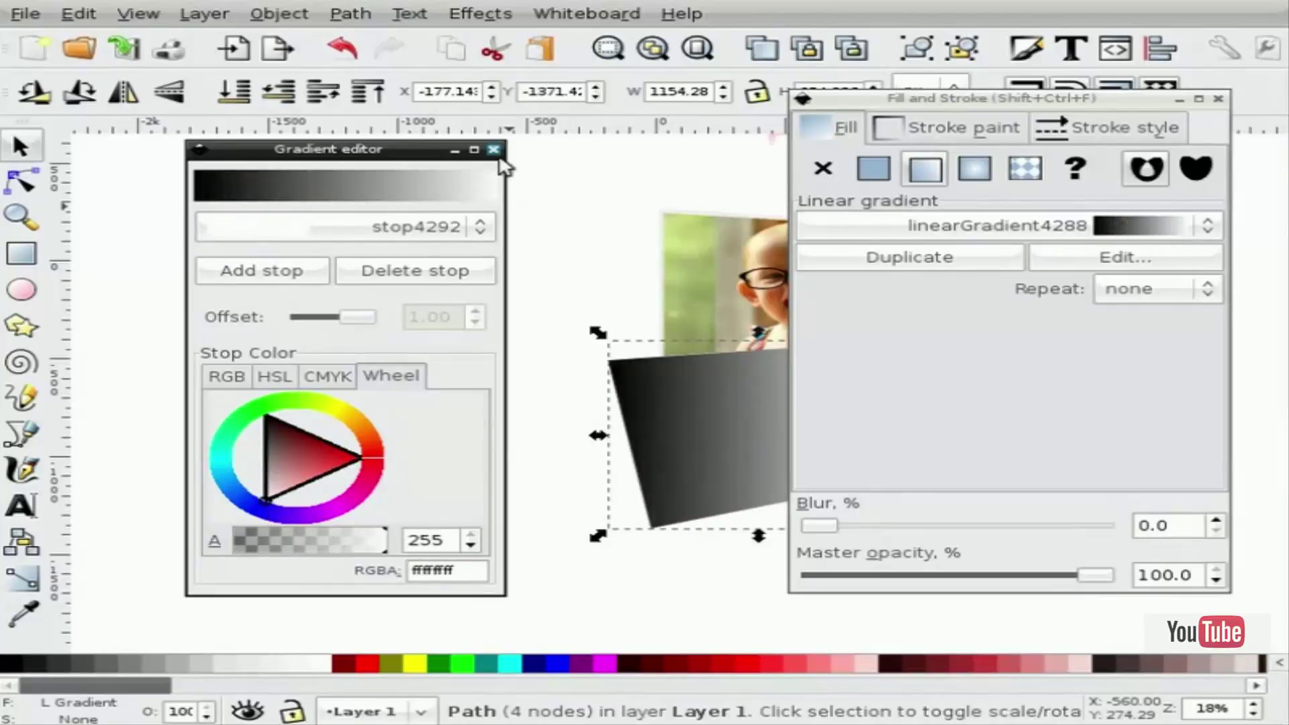
pyautogui.click(493, 149)
# Make the gradient run vertically over the reflection, black at the bottom, white at top.
pyautogui.moveTo(915, 107); pyautogui.dragTo(1288, 107)
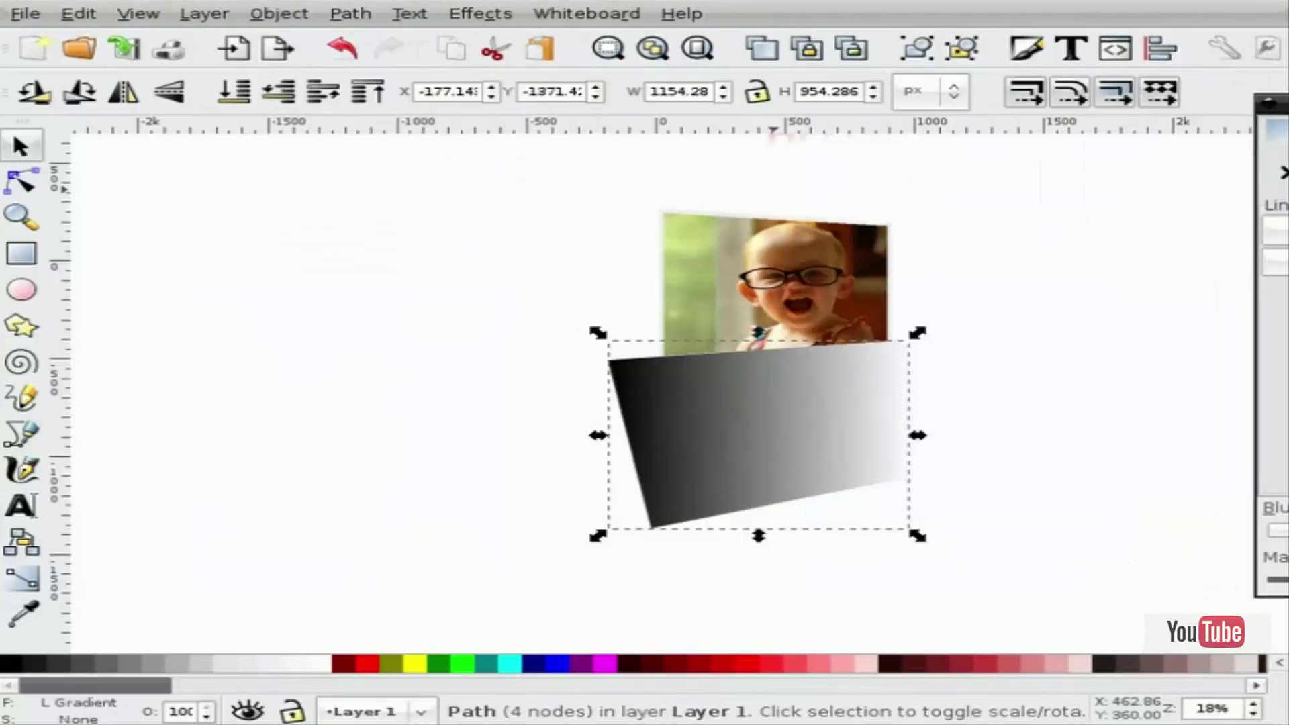
pyautogui.click(23, 579)
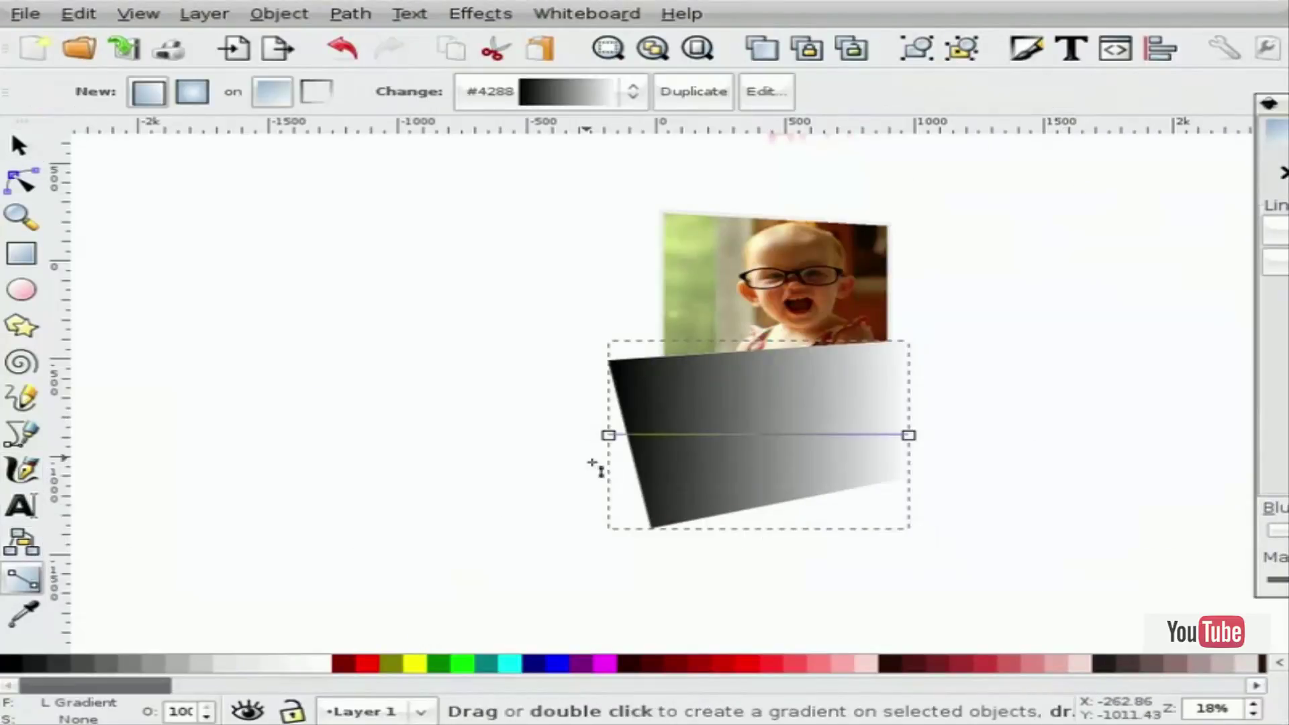
pyautogui.moveTo(609, 436); pyautogui.dragTo(786, 472)
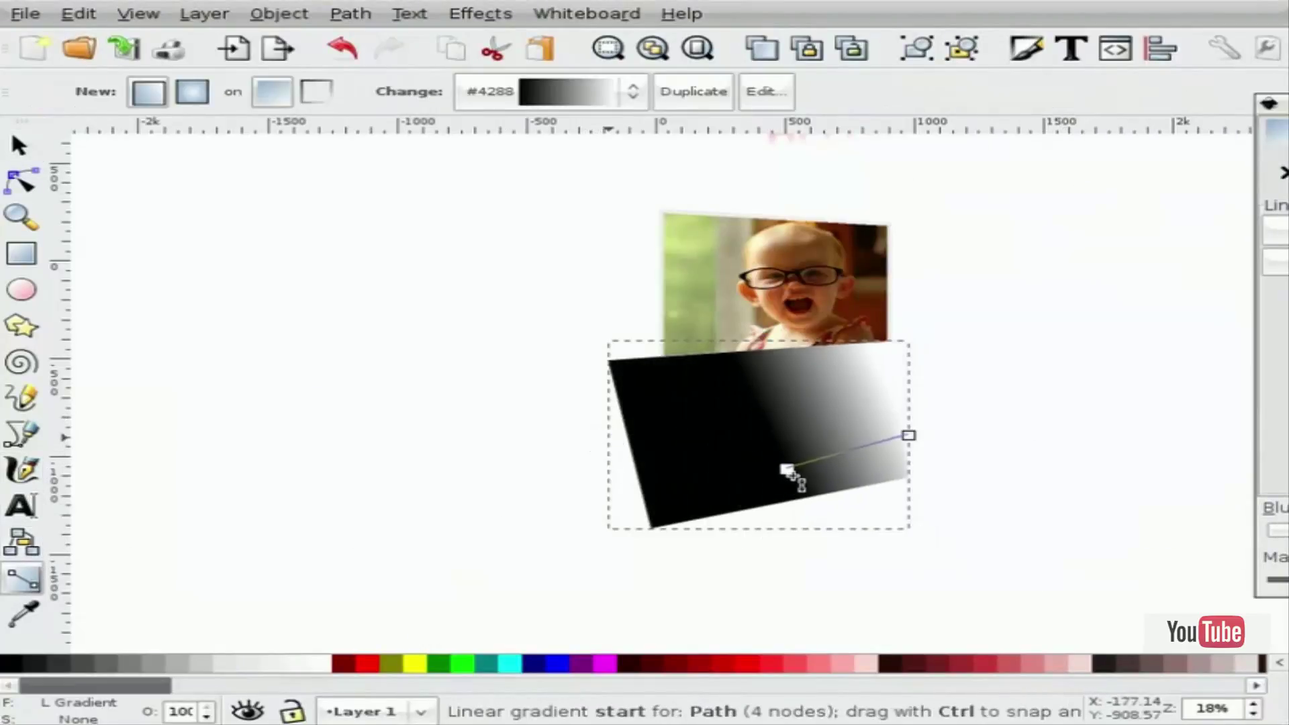
pyautogui.moveTo(909, 436); pyautogui.dragTo(774, 310)
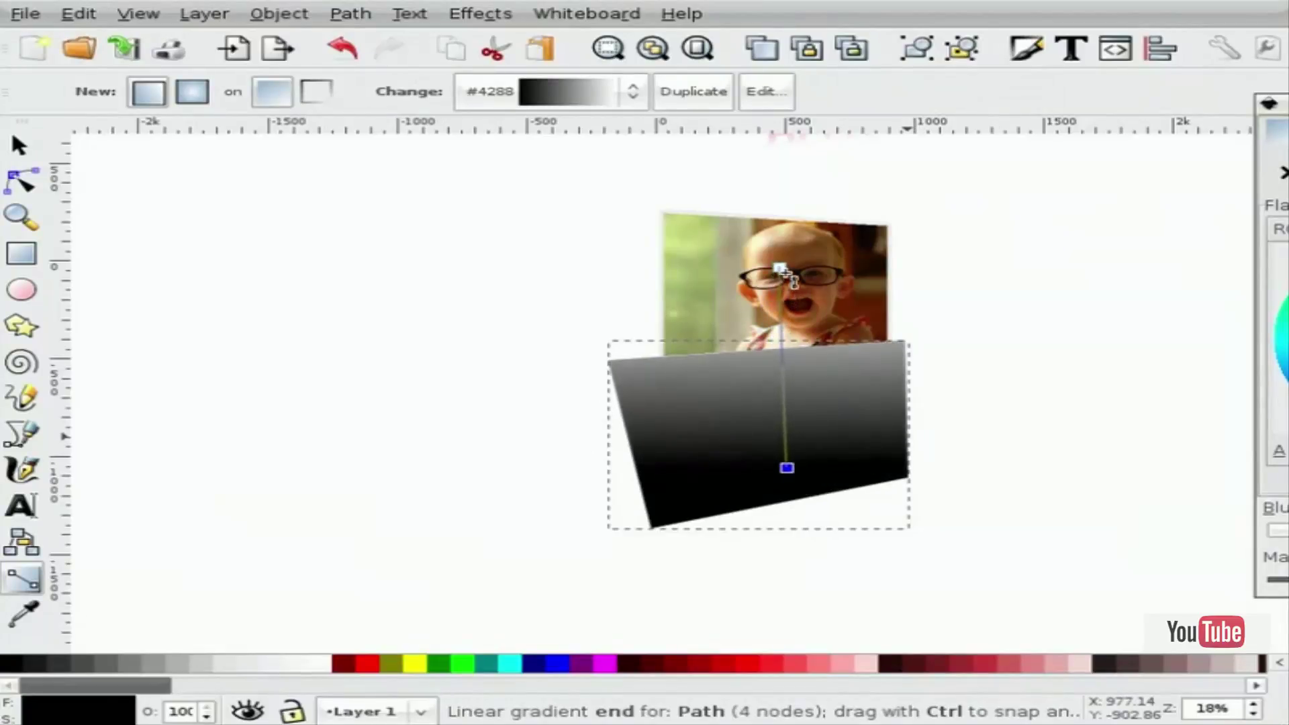
pyautogui.moveTo(771, 272); pyautogui.dragTo(759, 271)
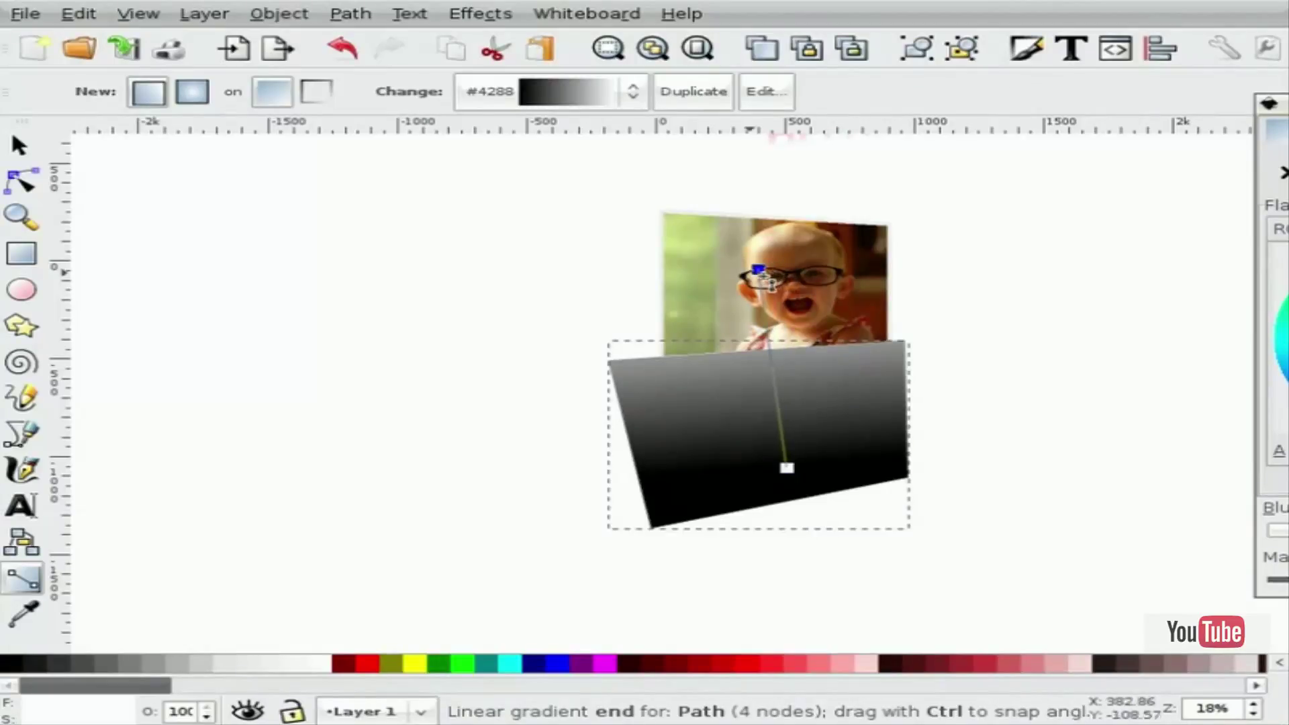
# Select the flipped photo and gradient shape and apply Object > Mask > Set.
pyautogui.press('s')
pyautogui.press('Escape')
pyautogui.moveTo(1017, 600); pyautogui.dragTo(502, 338)
pyautogui.click(282, 13)
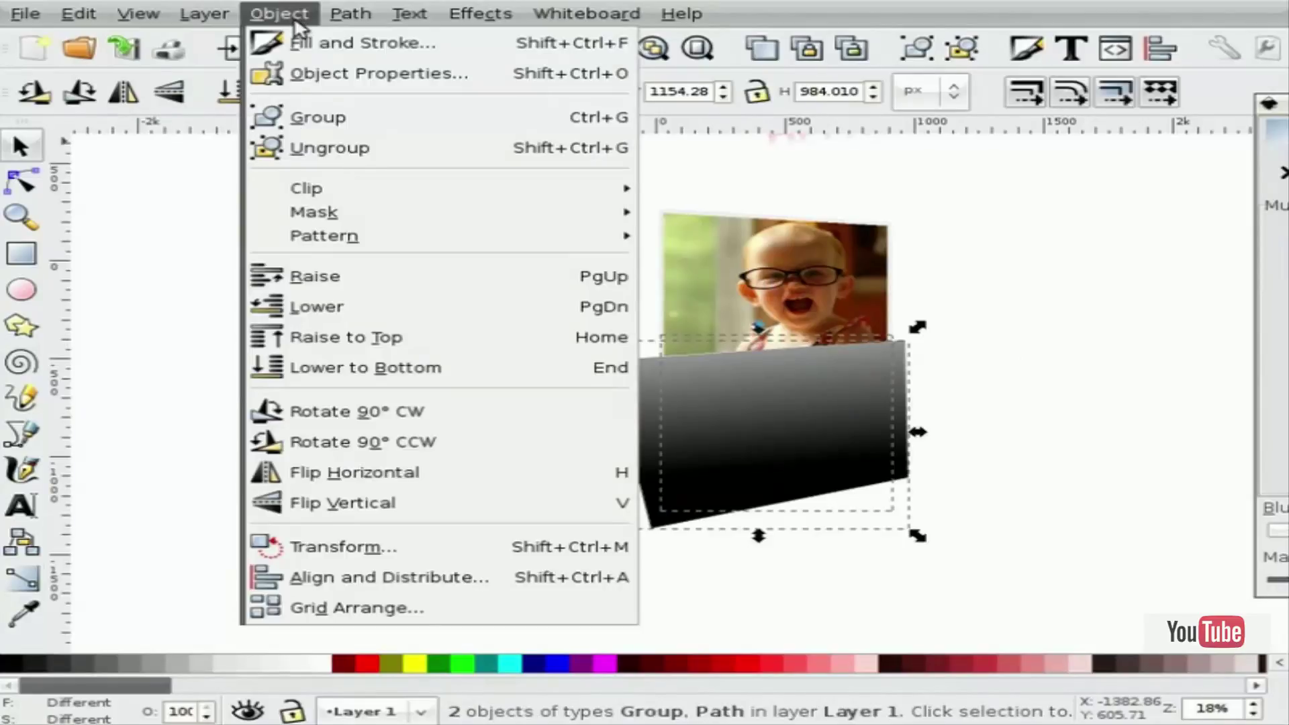
pyautogui.moveTo(574, 220)
pyautogui.click(661, 212)
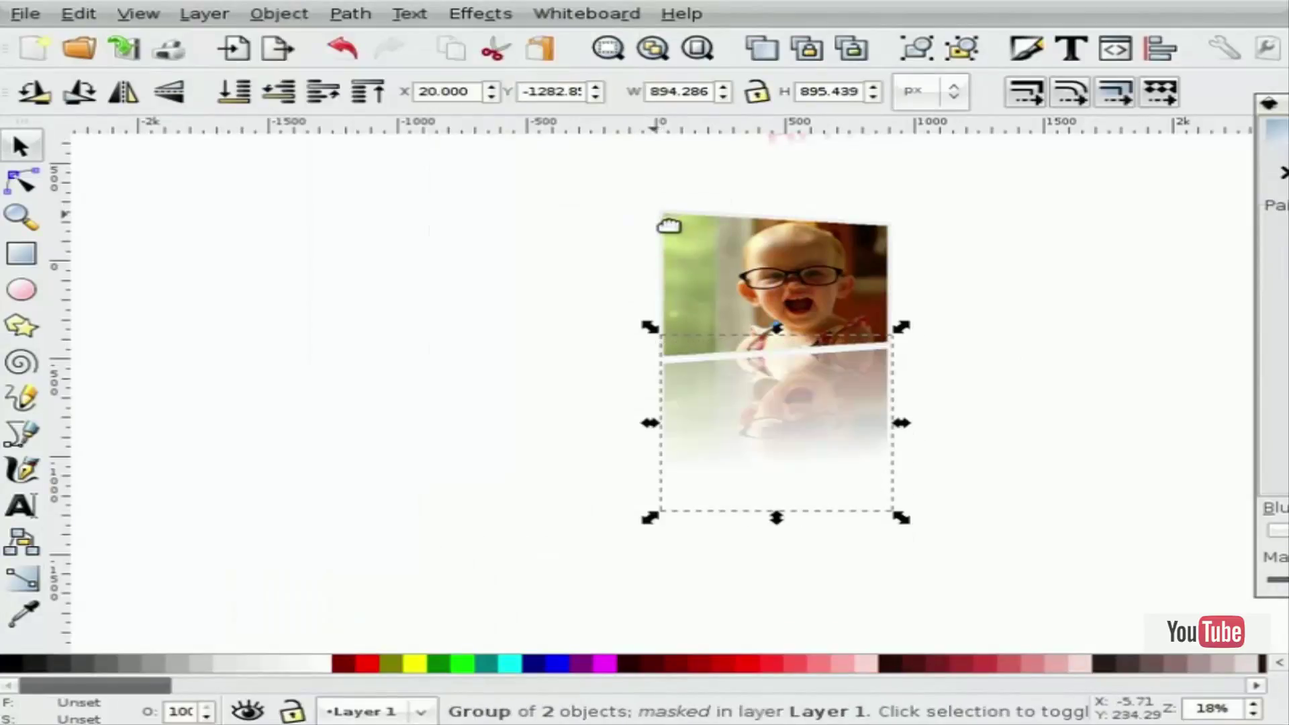
pyautogui.click(490, 347)
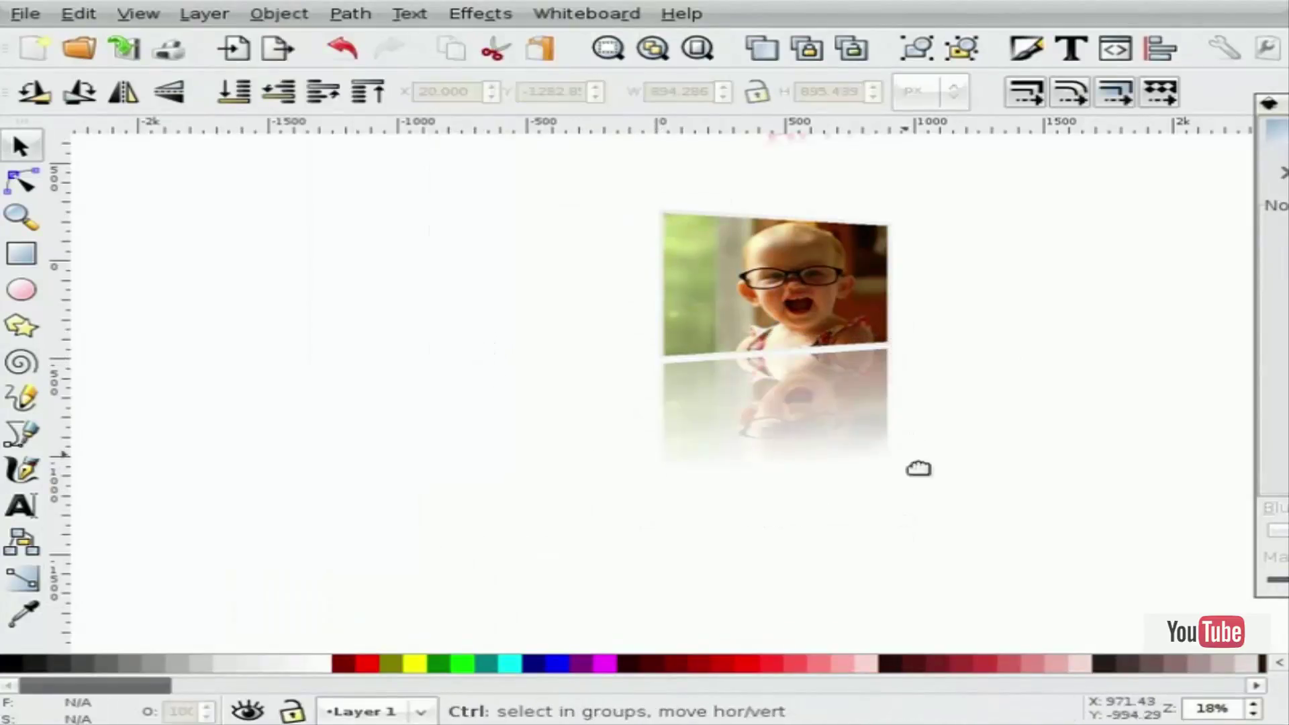
# Set the Document Properties background to black with alpha 255 (000000ff).
pyautogui.scroll(-1, 949, 503)
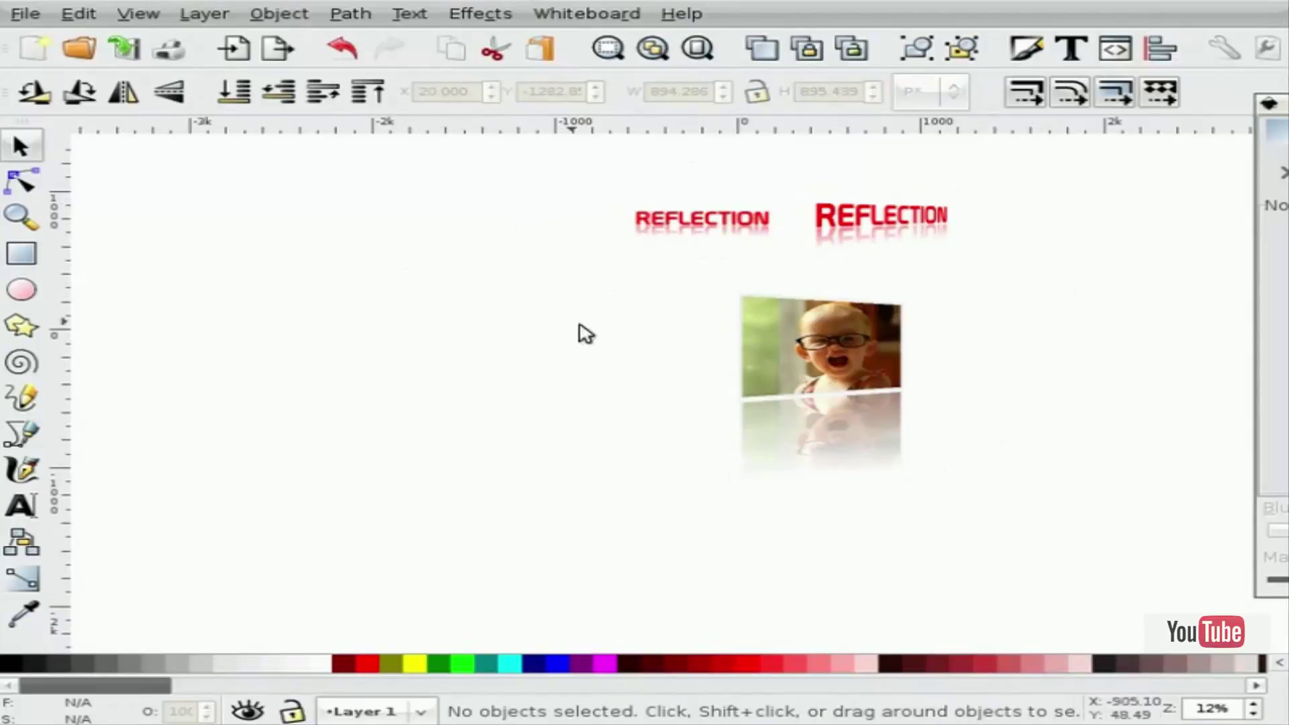
pyautogui.click(25, 14)
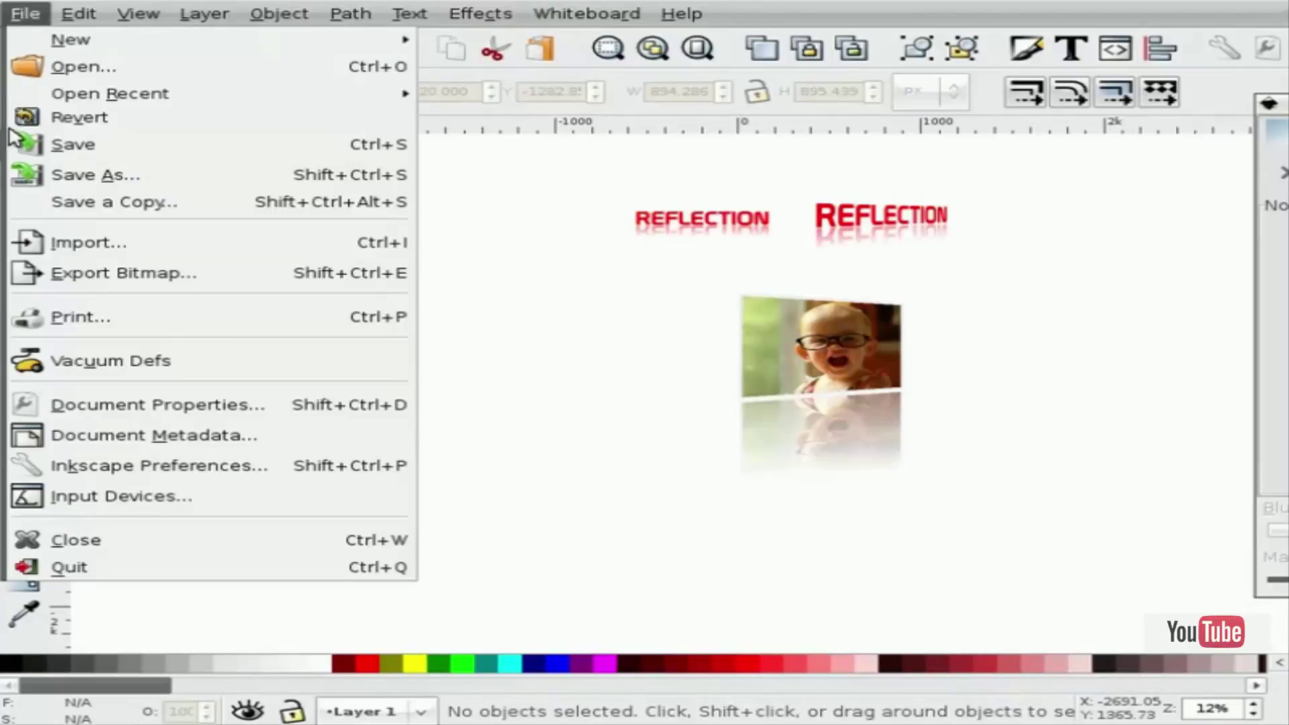
pyautogui.click(169, 406)
pyautogui.moveTo(537, 97); pyautogui.dragTo(284, 64)
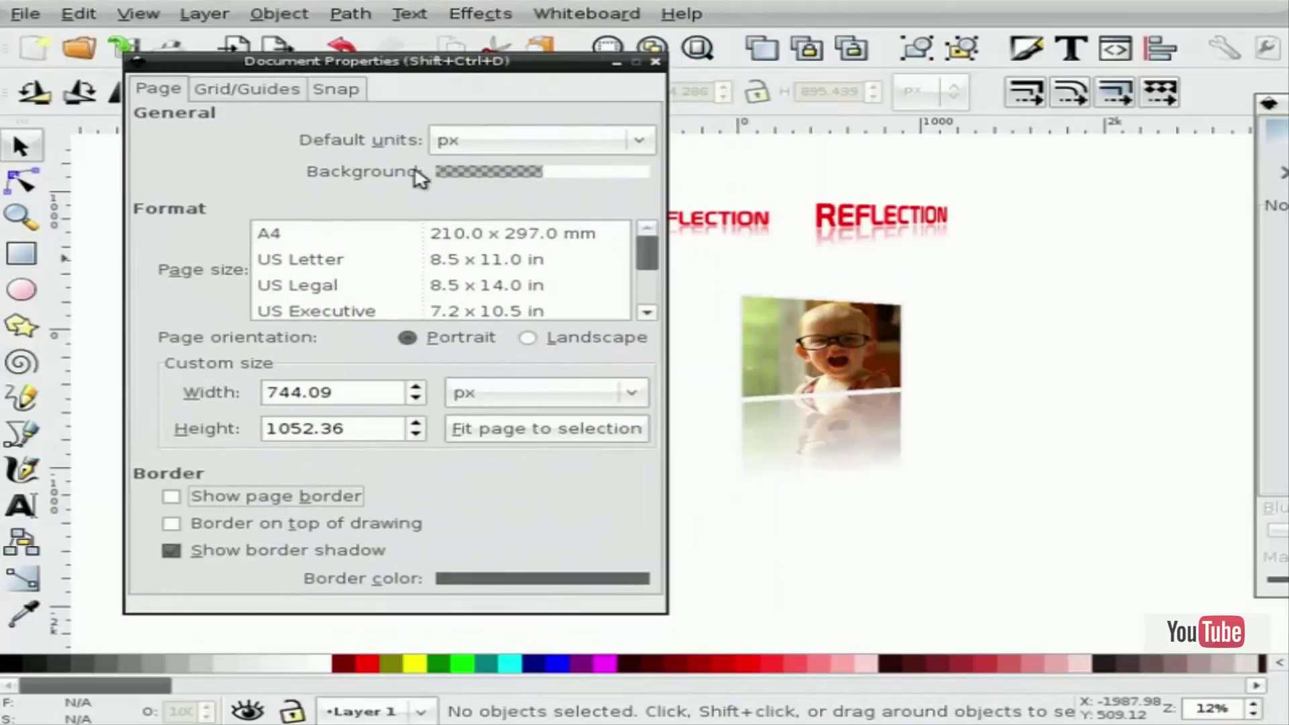
pyautogui.moveTo(484, 78); pyautogui.dragTo(415, 78)
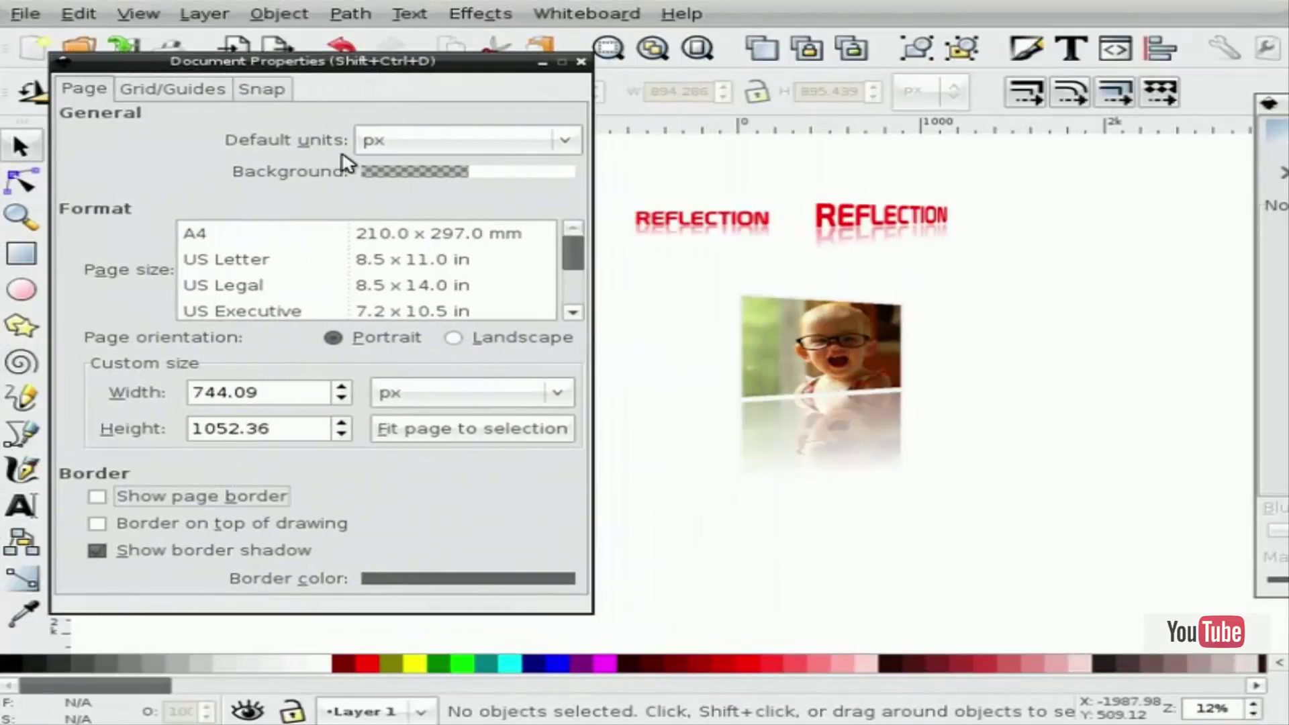
pyautogui.click(419, 172)
pyautogui.click(572, 325)
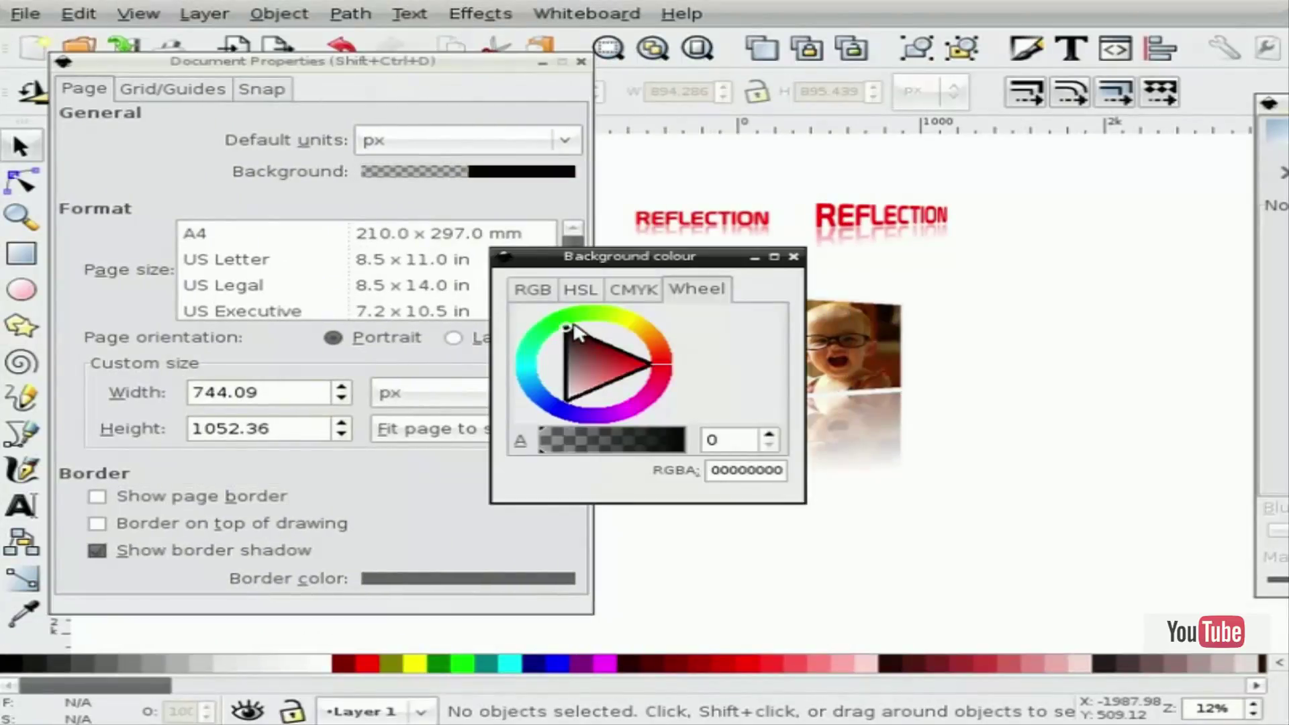
pyautogui.moveTo(549, 452); pyautogui.dragTo(685, 452)
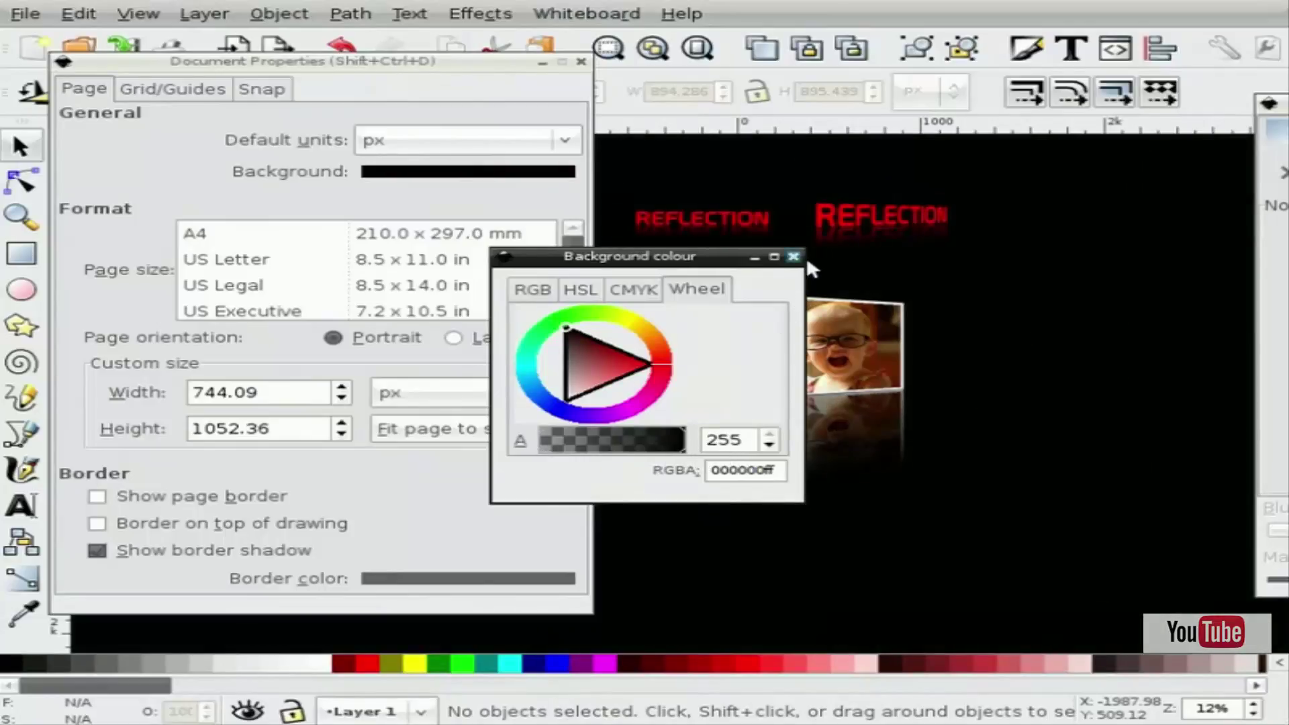
pyautogui.click(793, 257)
# Close Document Properties, zoom around to inspect the reflections, then close the right docked panel.
pyautogui.click(581, 62)
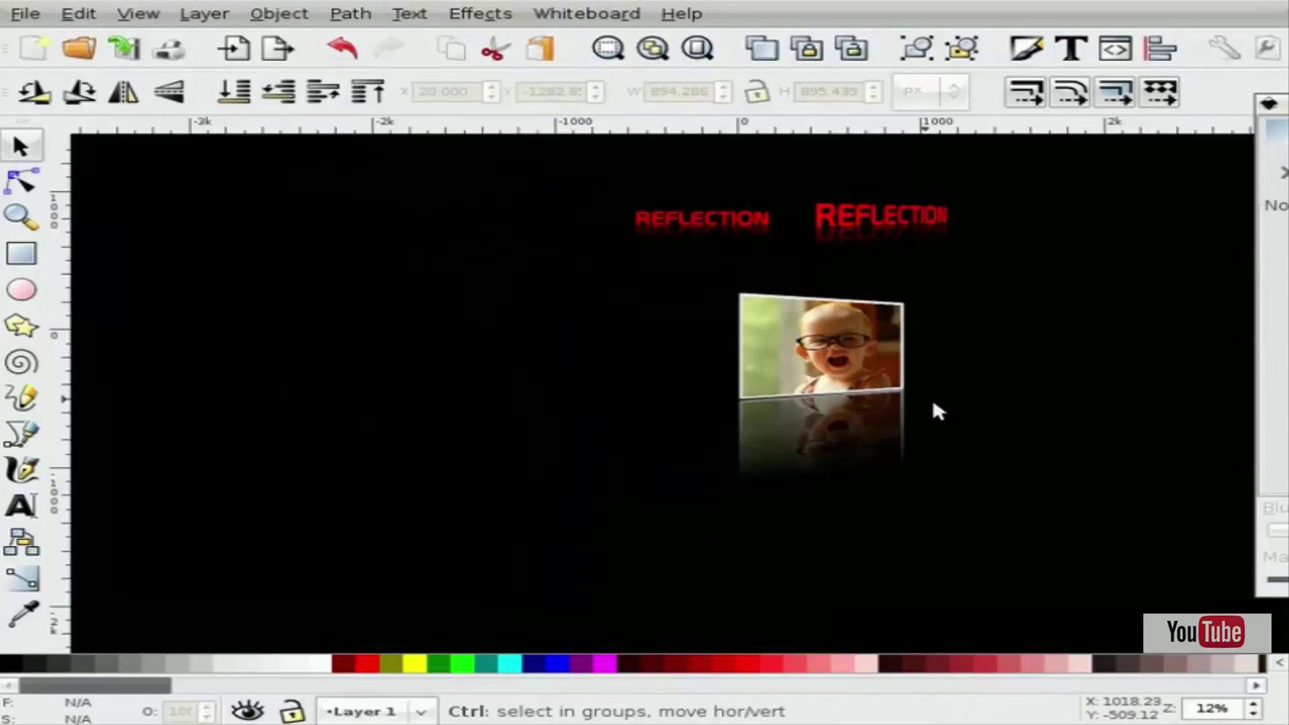
pyautogui.keyDown('ctrl'); pyautogui.scroll(4, 934, 411); pyautogui.keyUp('ctrl')
pyautogui.scroll(-2, 537, 365)
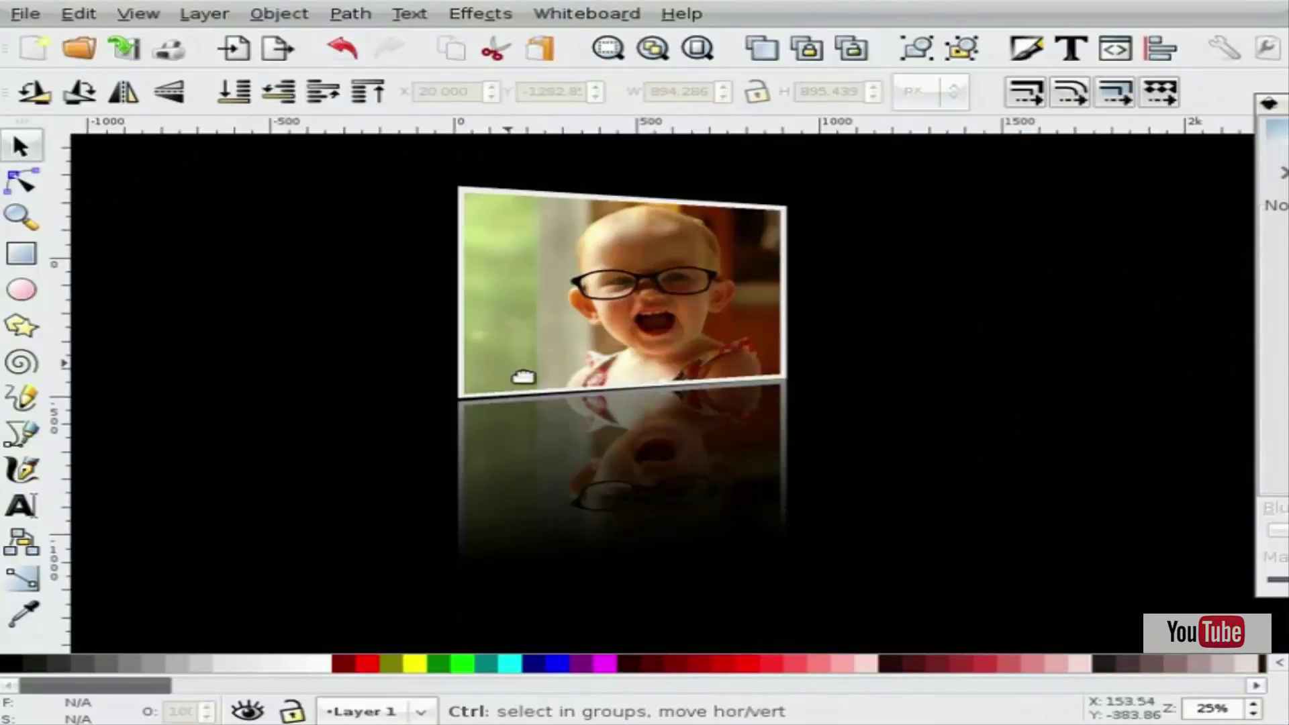
pyautogui.scroll(2, 520, 373)
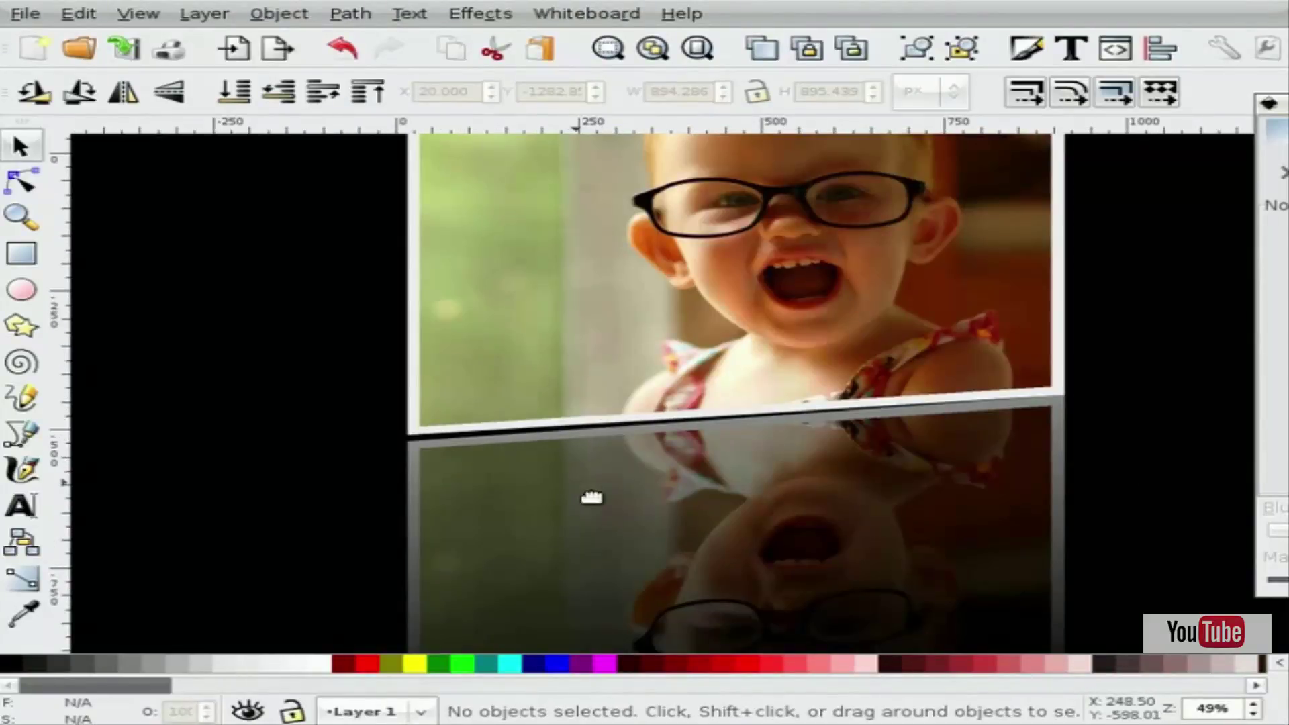
pyautogui.scroll(-4, 592, 497)
pyautogui.keyDown('ctrl'); pyautogui.scroll(6, 560, 333); pyautogui.keyUp('ctrl')
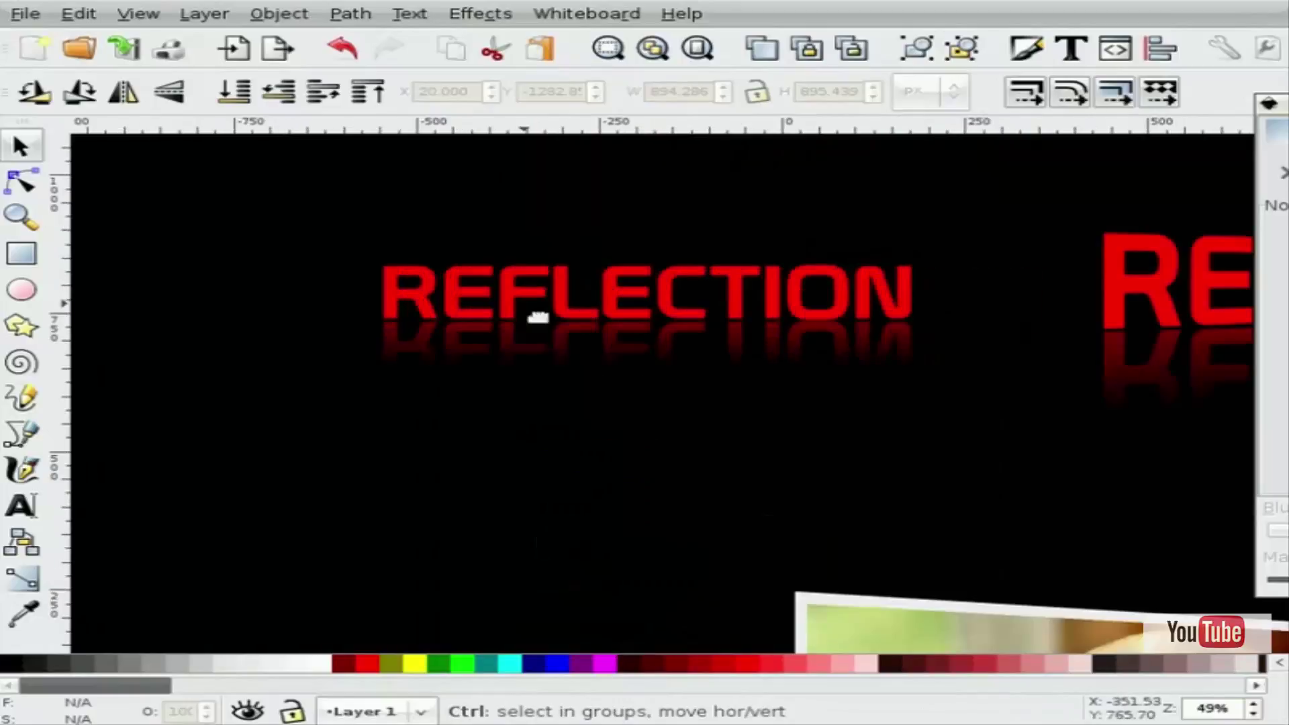
pyautogui.keyDown('ctrl'); pyautogui.scroll(-2, 535, 346); pyautogui.keyUp('ctrl')
pyautogui.keyDown('ctrl'); pyautogui.scroll(-1, 785, 434); pyautogui.keyUp('ctrl')
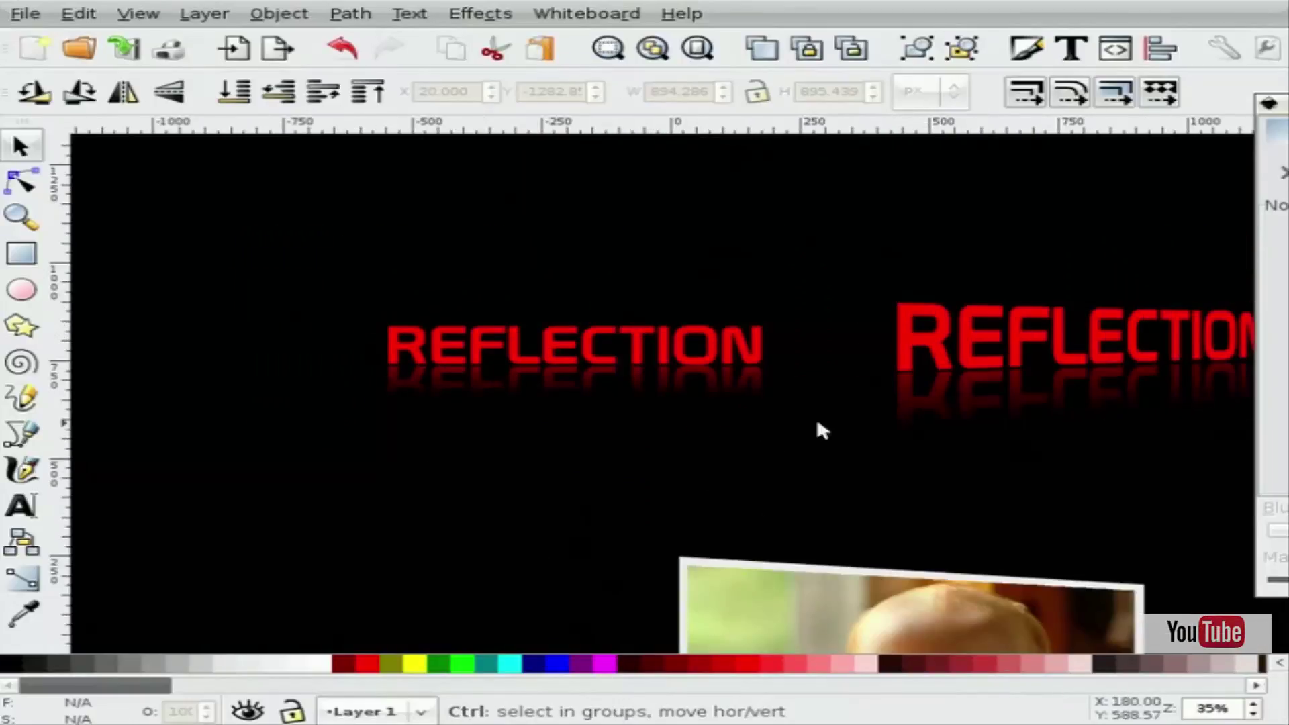
pyautogui.keyDown('ctrl'); pyautogui.scroll(2, 819, 429); pyautogui.keyUp('ctrl')
pyautogui.keyDown('ctrl'); pyautogui.scroll(-1, 671, 399); pyautogui.keyUp('ctrl')
pyautogui.keyDown('ctrl'); pyautogui.scroll(2, 873, 389); pyautogui.keyUp('ctrl')
pyautogui.keyDown('ctrl'); pyautogui.scroll(-4, 704, 347); pyautogui.keyUp('ctrl')
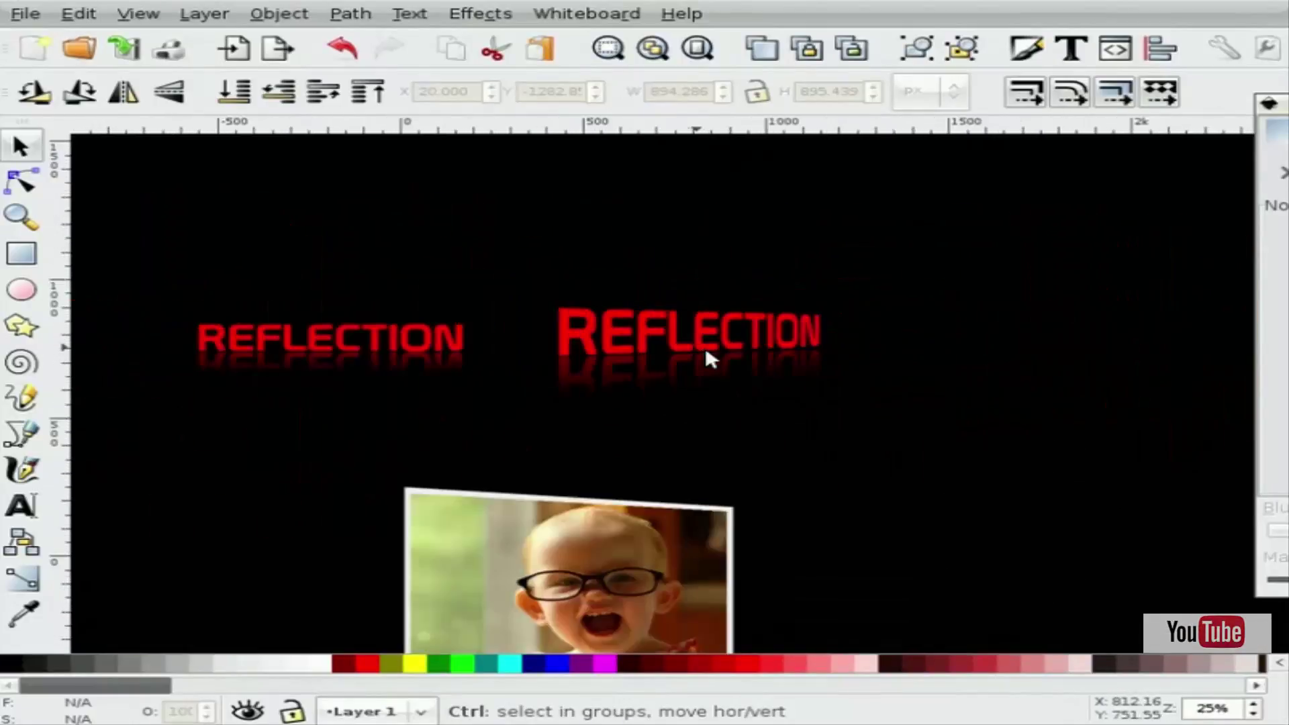
pyautogui.keyDown('ctrl'); pyautogui.scroll(-2, 693, 342); pyautogui.keyUp('ctrl')
pyautogui.keyDown('ctrl'); pyautogui.scroll(2, 631, 548); pyautogui.keyUp('ctrl')
pyautogui.keyDown('ctrl'); pyautogui.scroll(-4, 741, 330); pyautogui.keyUp('ctrl')
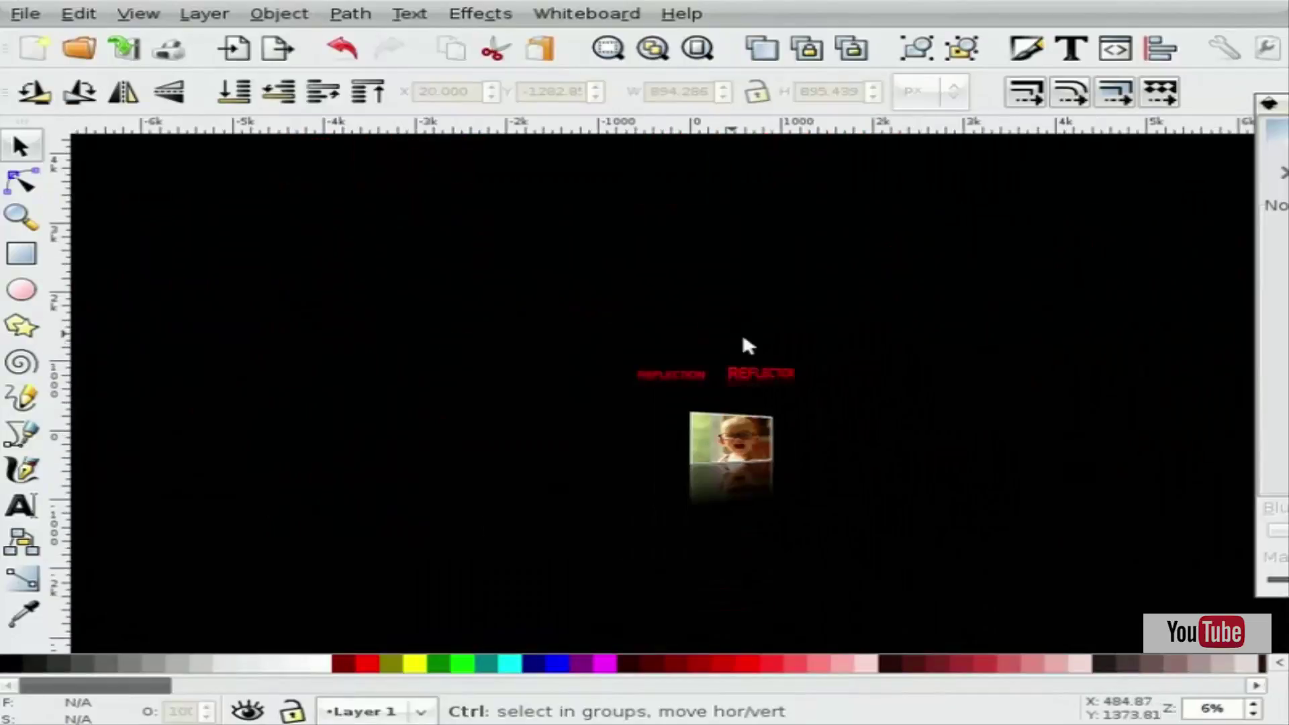
pyautogui.keyDown('ctrl'); pyautogui.scroll(1, 702, 534); pyautogui.keyUp('ctrl')
pyautogui.keyDown('ctrl'); pyautogui.scroll(4, 823, 451); pyautogui.keyUp('ctrl')
pyautogui.keyDown('ctrl'); pyautogui.scroll(-2, 765, 497); pyautogui.keyUp('ctrl')
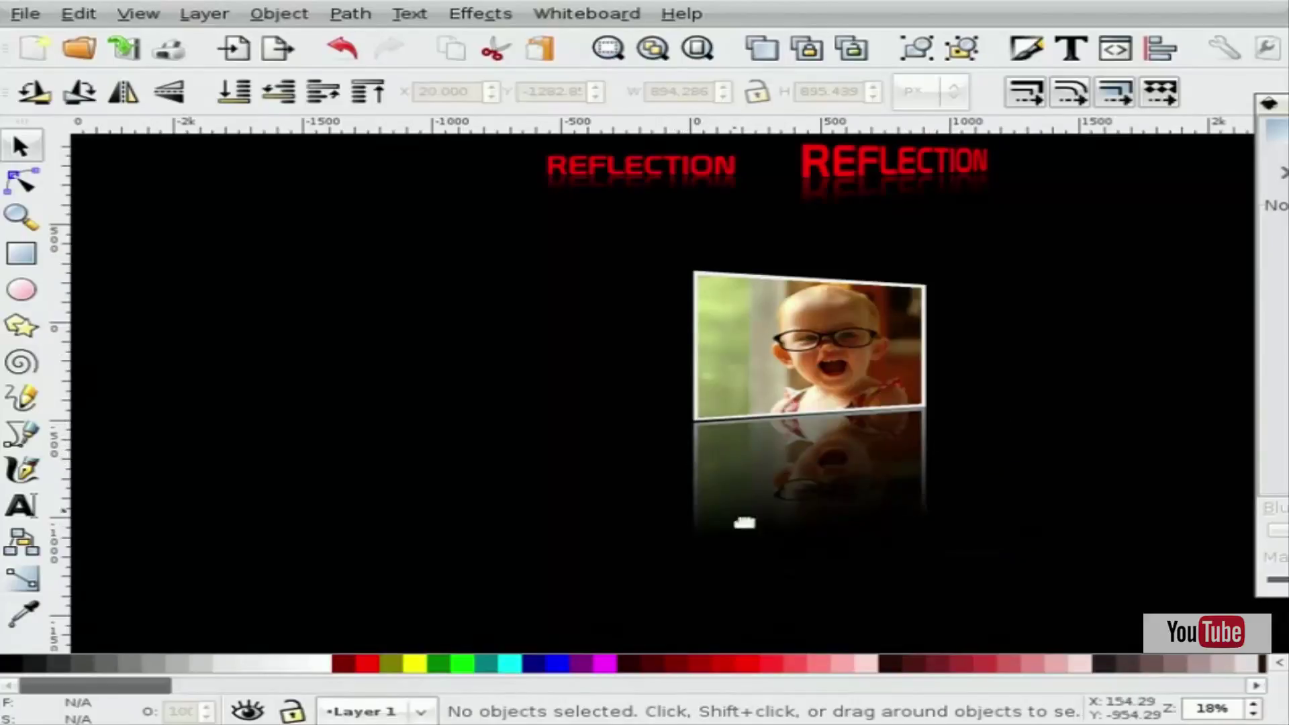
pyautogui.keyDown('ctrl'); pyautogui.scroll(-1, 631, 496); pyautogui.keyUp('ctrl')
pyautogui.keyDown('ctrl'); pyautogui.scroll(2, 765, 497); pyautogui.keyUp('ctrl')
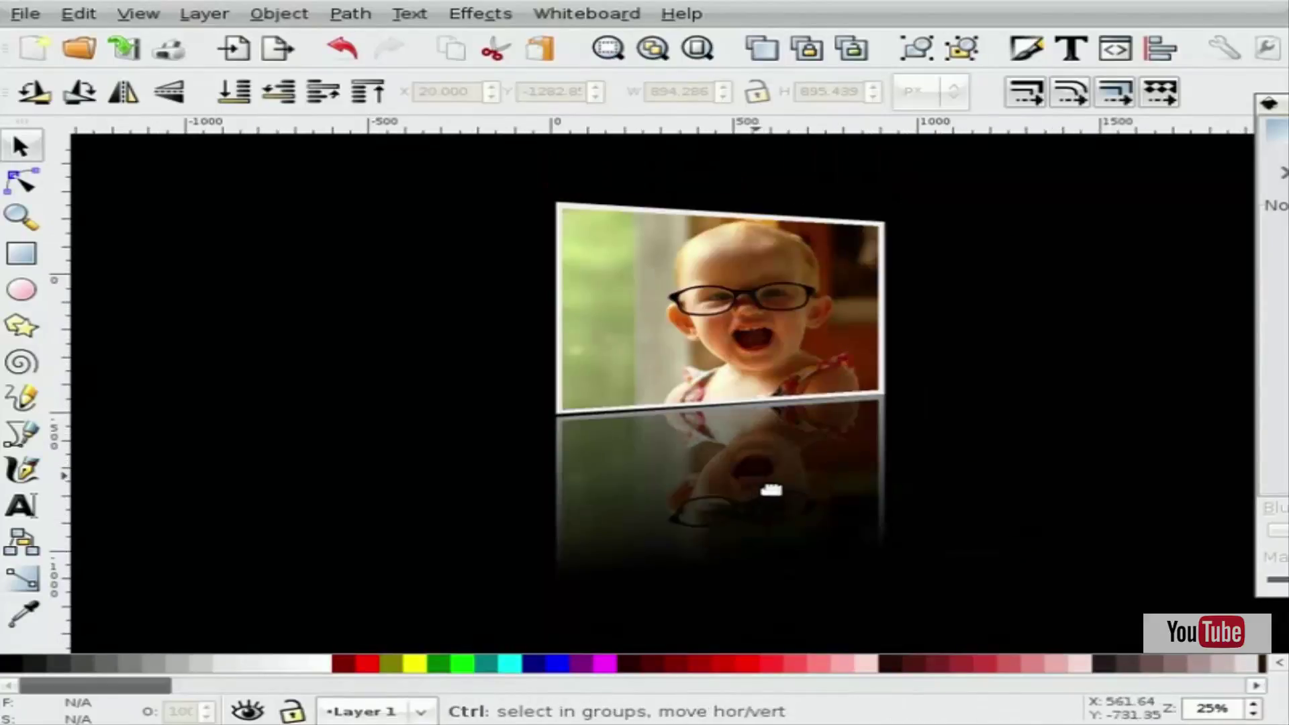
pyautogui.keyDown('ctrl'); pyautogui.scroll(-2, 769, 495); pyautogui.keyUp('ctrl')
pyautogui.keyDown('ctrl'); pyautogui.scroll(1, 881, 365); pyautogui.keyUp('ctrl')
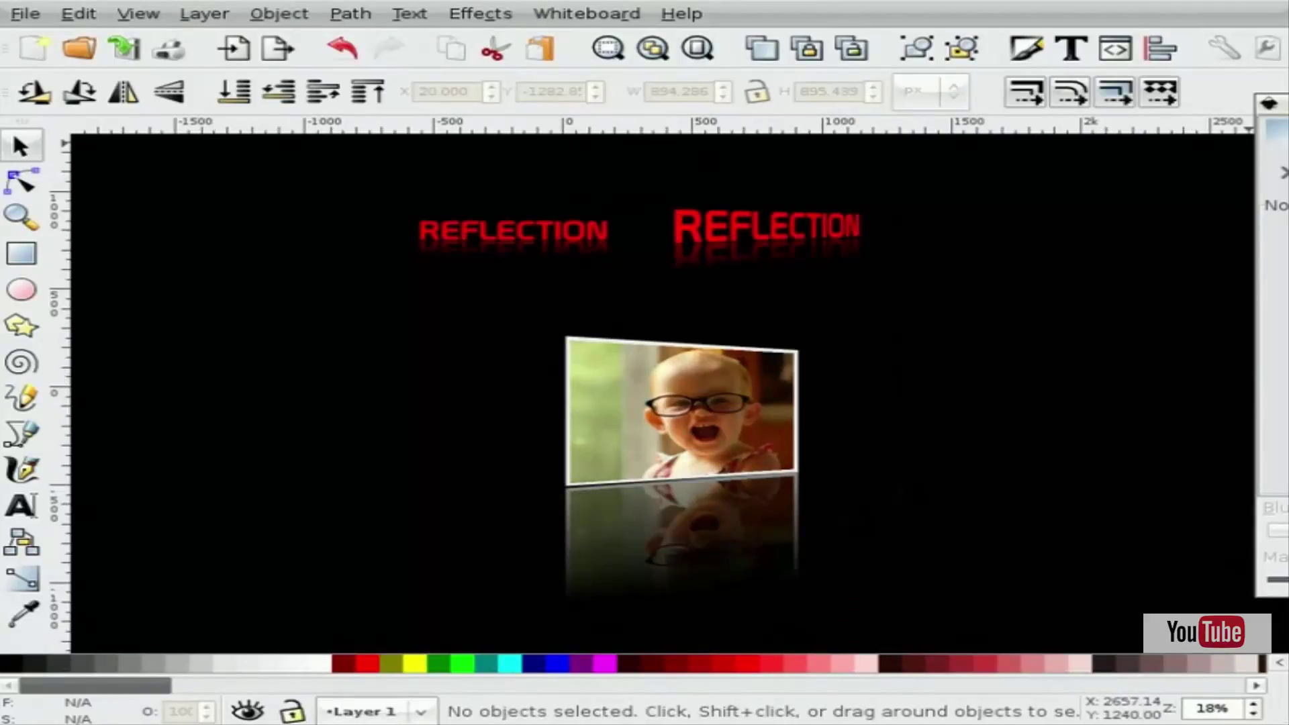
pyautogui.click(1282, 173)
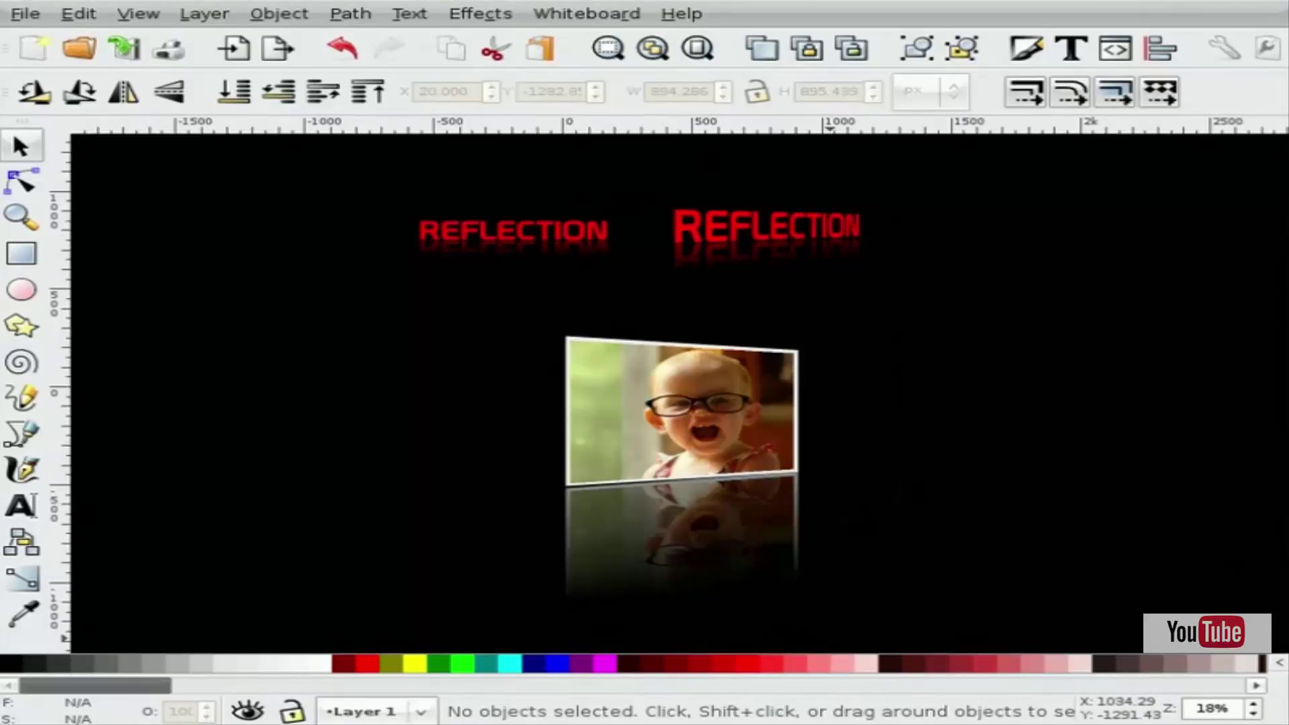